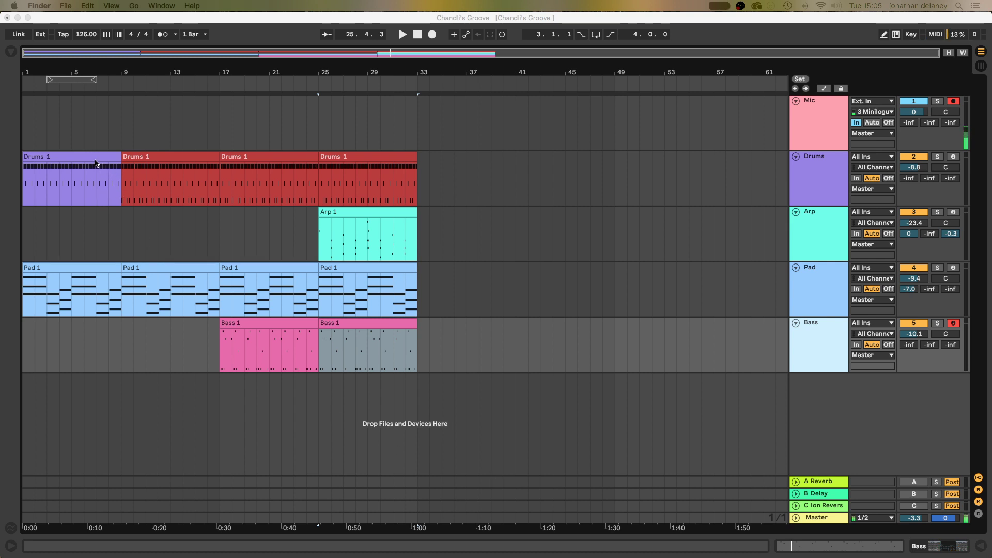
Step: Reorder the tracks so that Pad and Bass both sit above Arp, with Pad directly below Drums
{"action": "left_click", "coordinate": [102, 168]}
{"action": "left_click", "coordinate": [92, 157]}
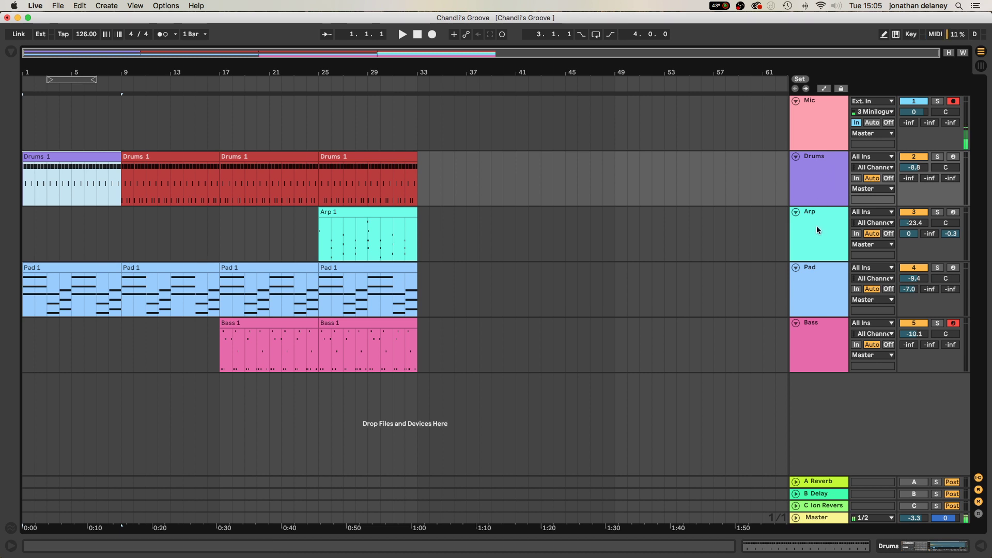
{"action": "left_click", "coordinate": [820, 290]}
{"action": "left_click", "coordinate": [824, 326]}
{"action": "left_click", "coordinate": [823, 271]}
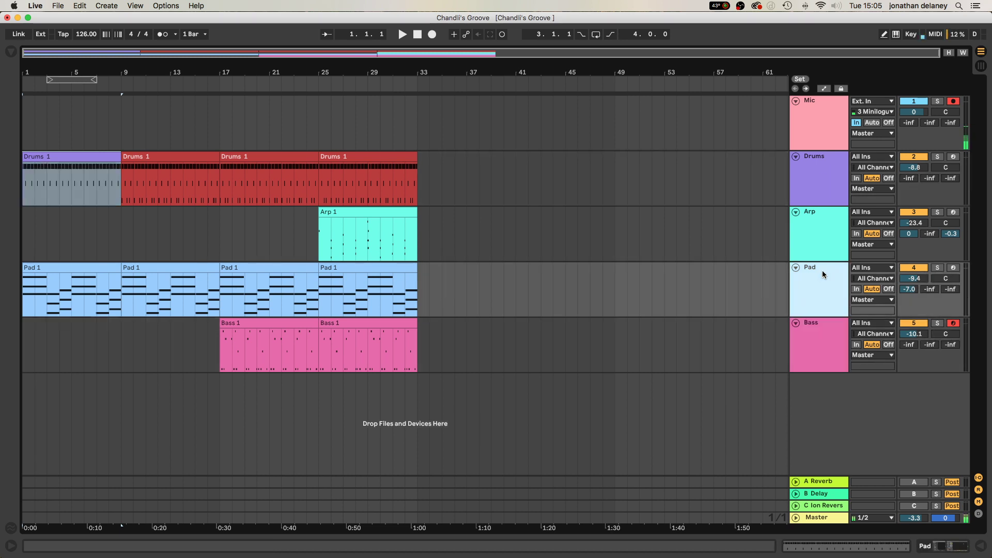
{"action": "left_click_drag", "start_coordinate": [821, 267], "coordinate": [816, 213]}
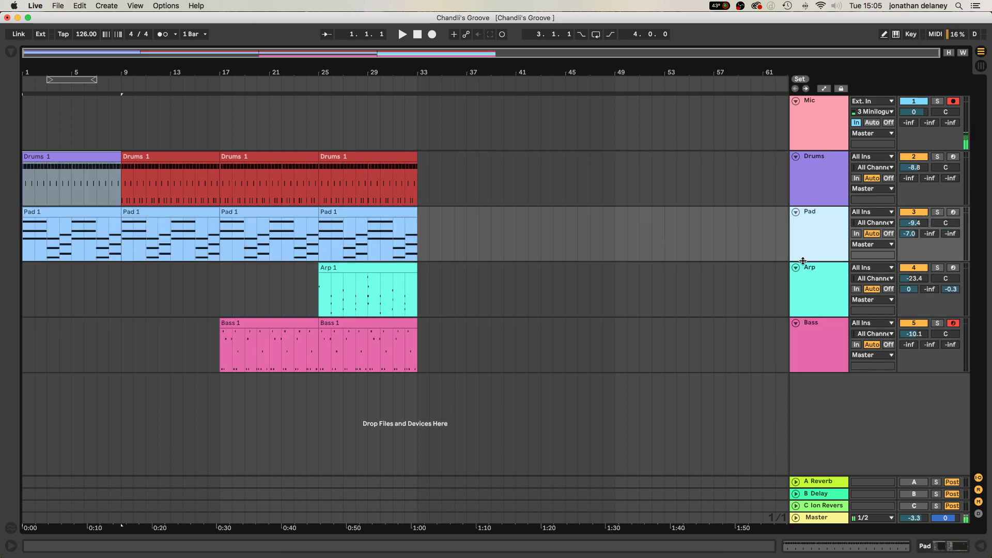
{"action": "left_click_drag", "start_coordinate": [807, 328], "coordinate": [808, 277]}
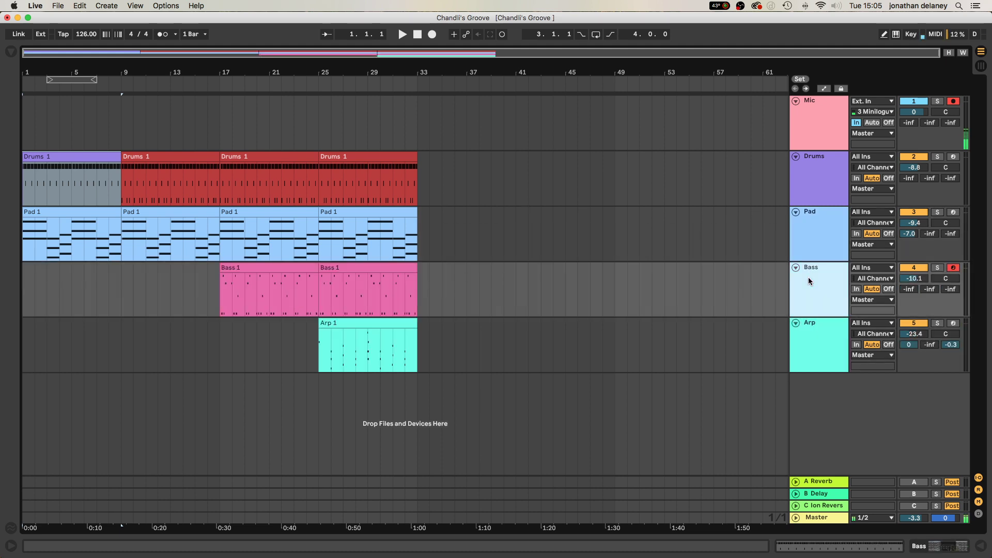
{"action": "left_click", "coordinate": [160, 156]}
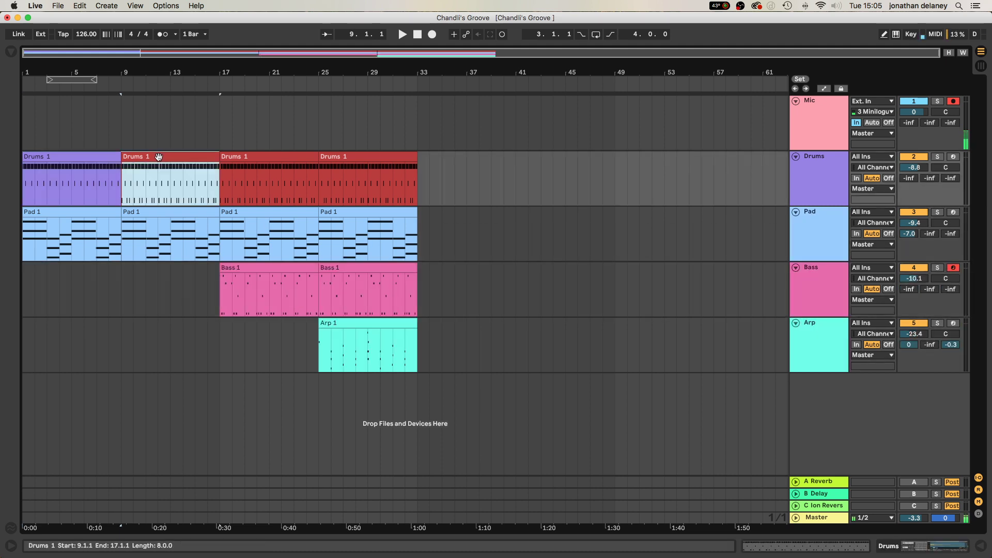
{"action": "left_click", "coordinate": [87, 167]}
{"action": "left_click", "coordinate": [171, 181]}
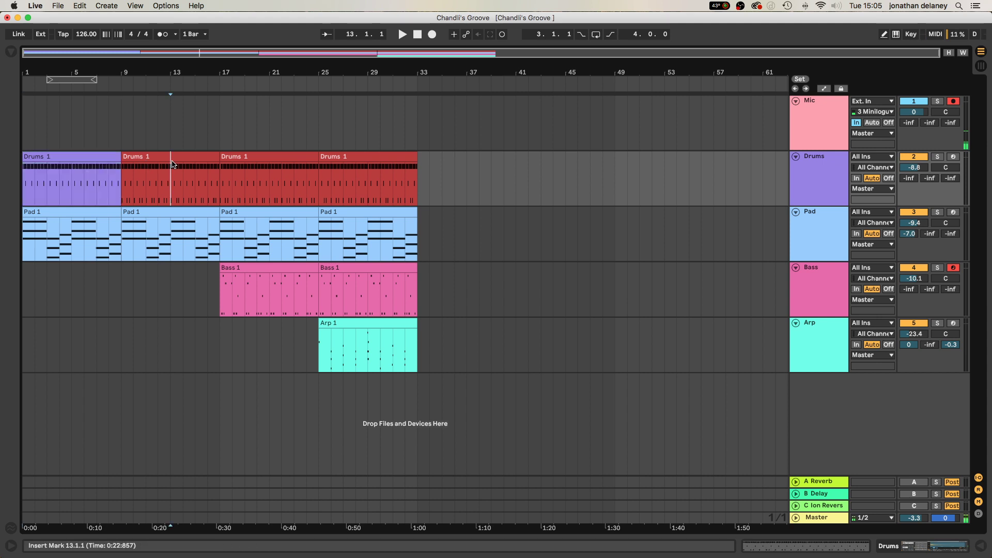
{"action": "left_click", "coordinate": [148, 156]}
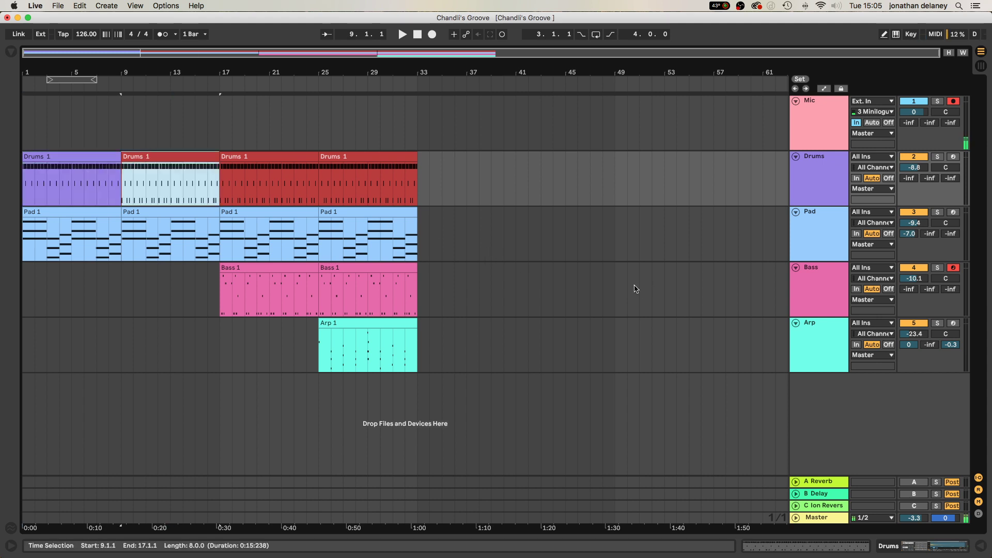
{"action": "left_click", "coordinate": [810, 220]}
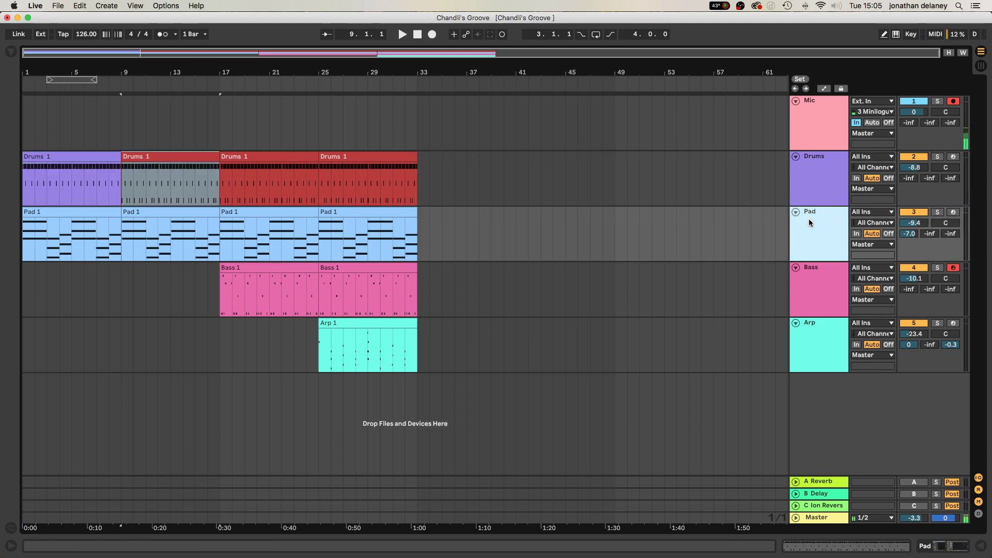
{"action": "left_click", "coordinate": [816, 272]}
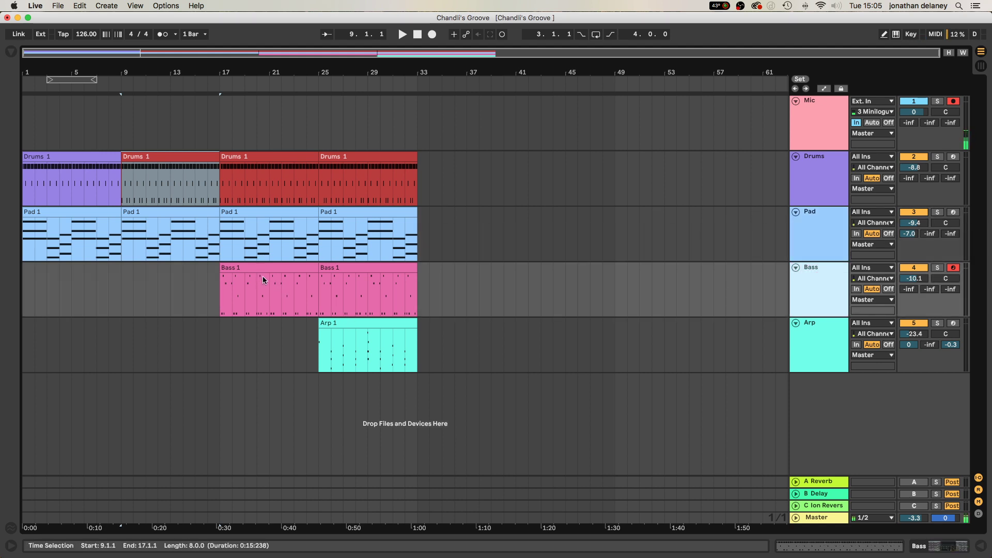
{"action": "left_click", "coordinate": [355, 328]}
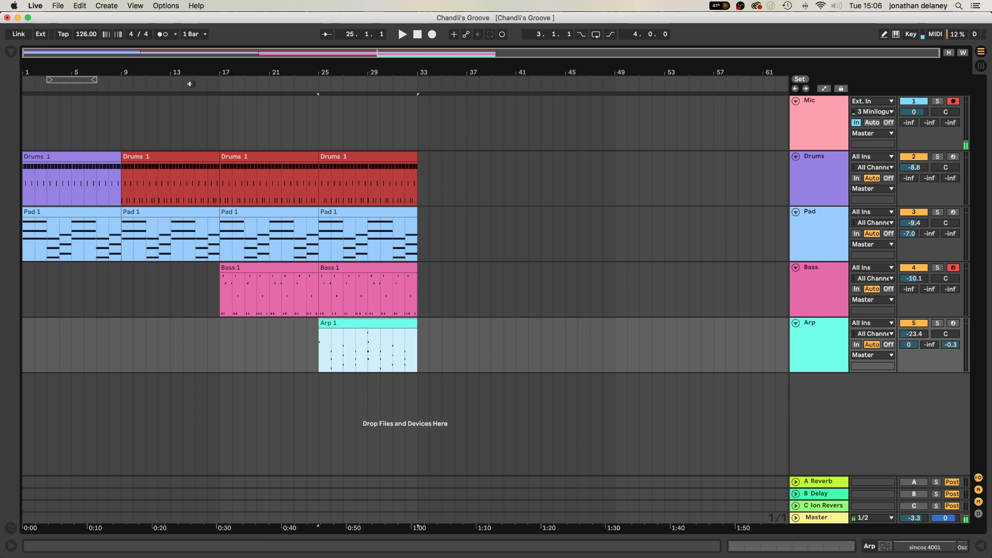
Step: Play the arrangement from the second Drums clip at bar 9 into the bass entry at bar 17, and stop playback
{"action": "left_click", "coordinate": [158, 157]}
{"action": "key", "text": "space"}
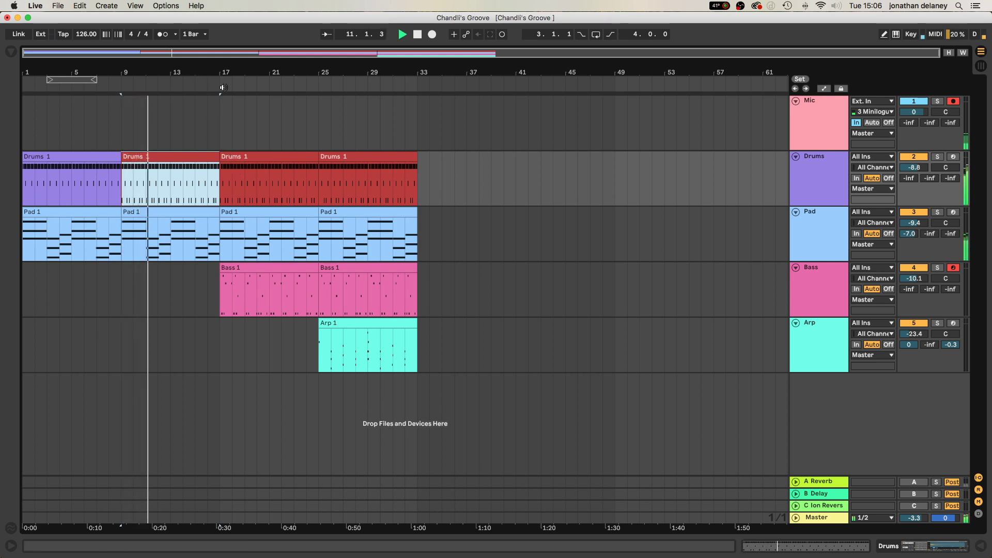
{"action": "left_click_drag", "start_coordinate": [224, 87], "coordinate": [230, 100]}
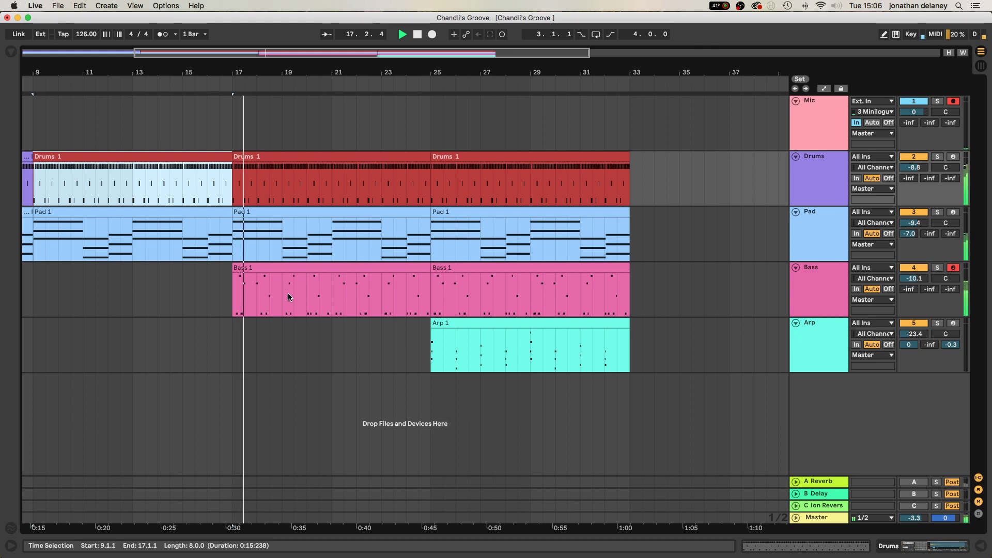
{"action": "key", "text": "space"}
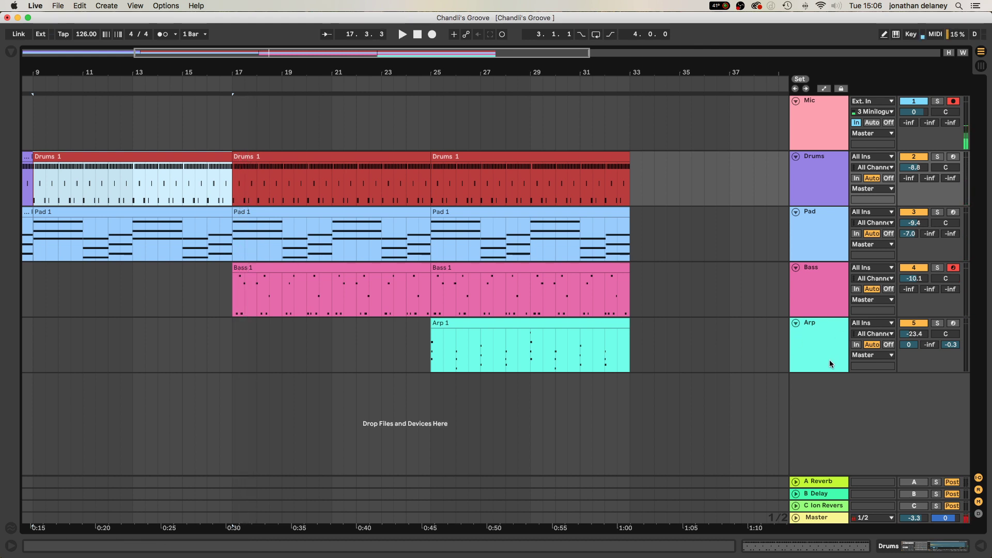
Step: Insert a new MIDI track and move it below the Arp track
{"action": "left_click", "coordinate": [824, 397]}
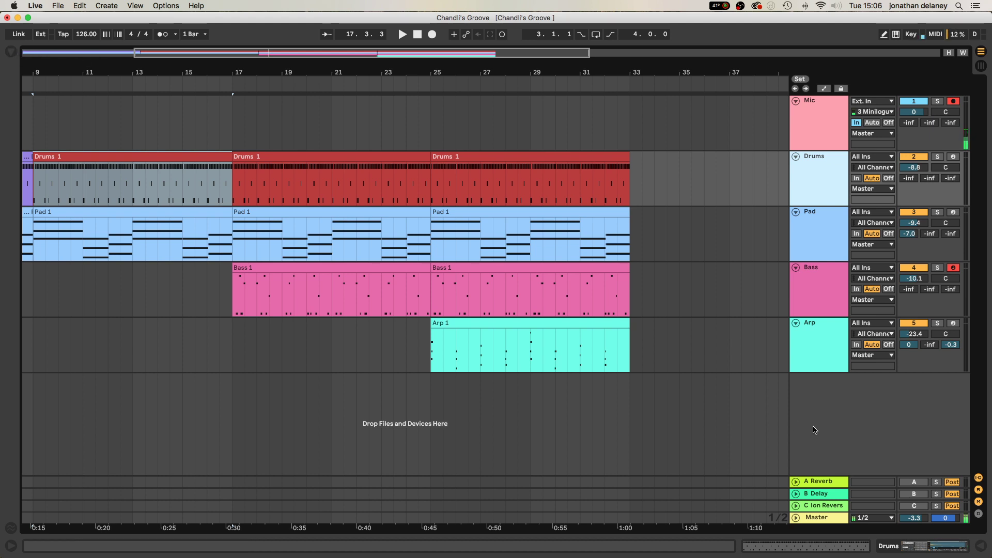
{"action": "key", "text": "super+shift+t"}
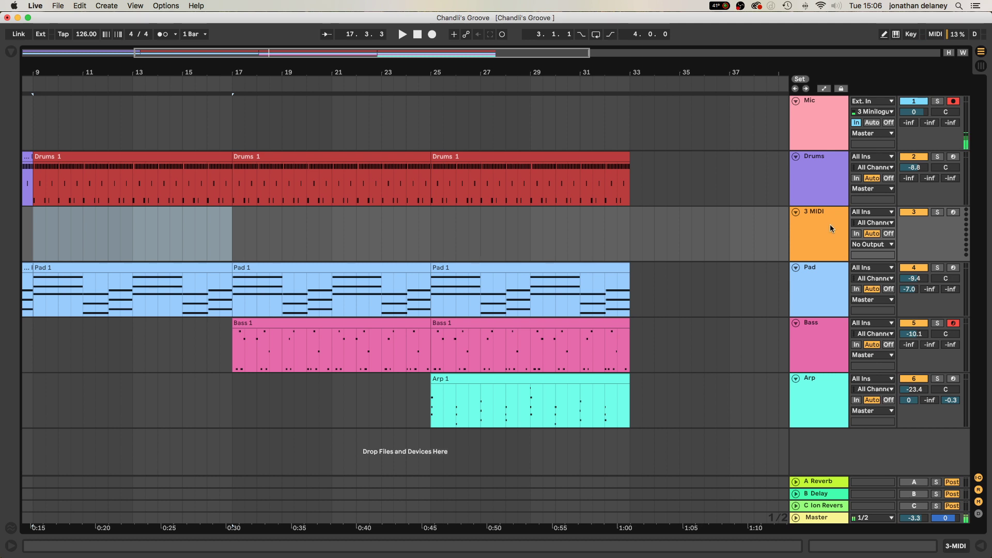
{"action": "left_click_drag", "start_coordinate": [831, 229], "coordinate": [817, 427]}
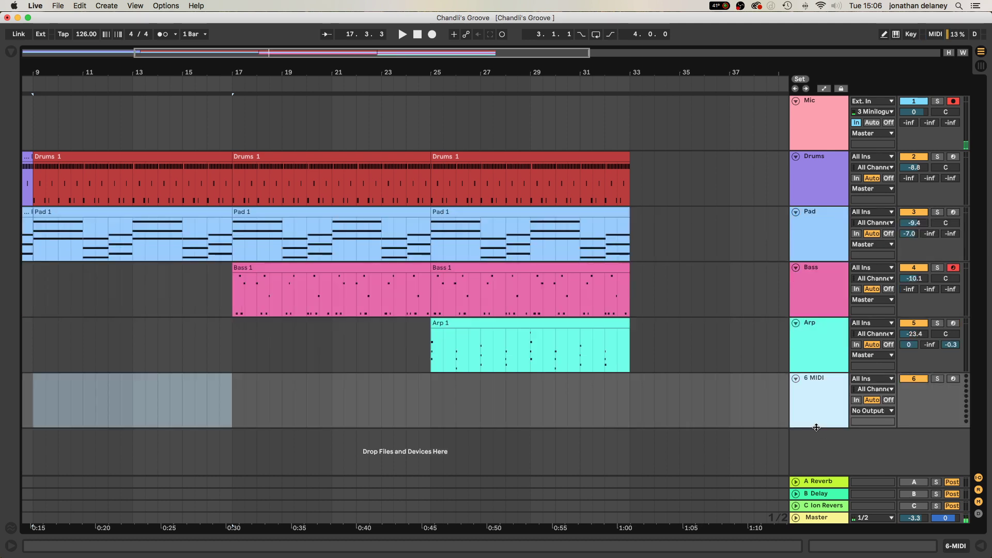
Step: Load the Operator instrument with its default preset onto the new MIDI track and hide the browser
{"action": "left_click", "coordinate": [11, 52]}
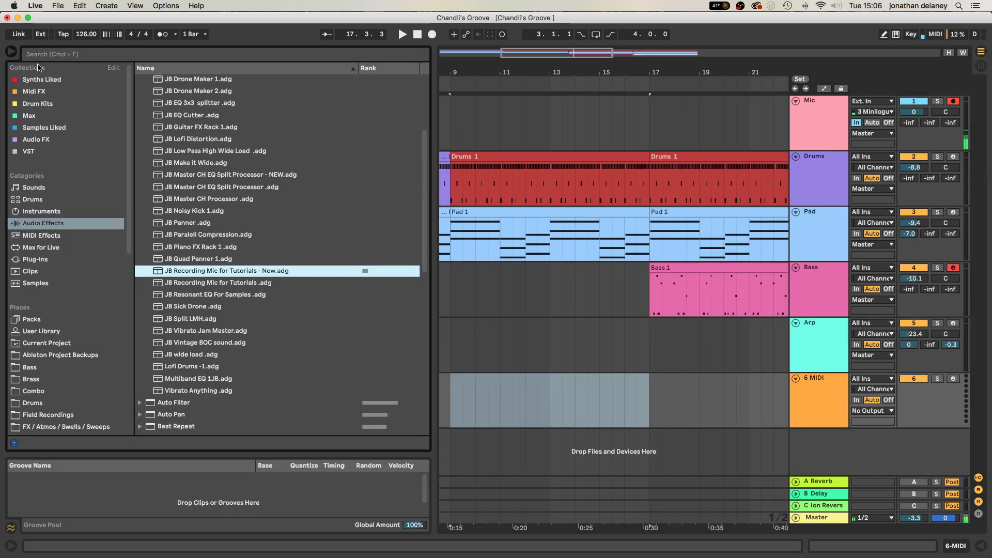
{"action": "left_click", "coordinate": [41, 212]}
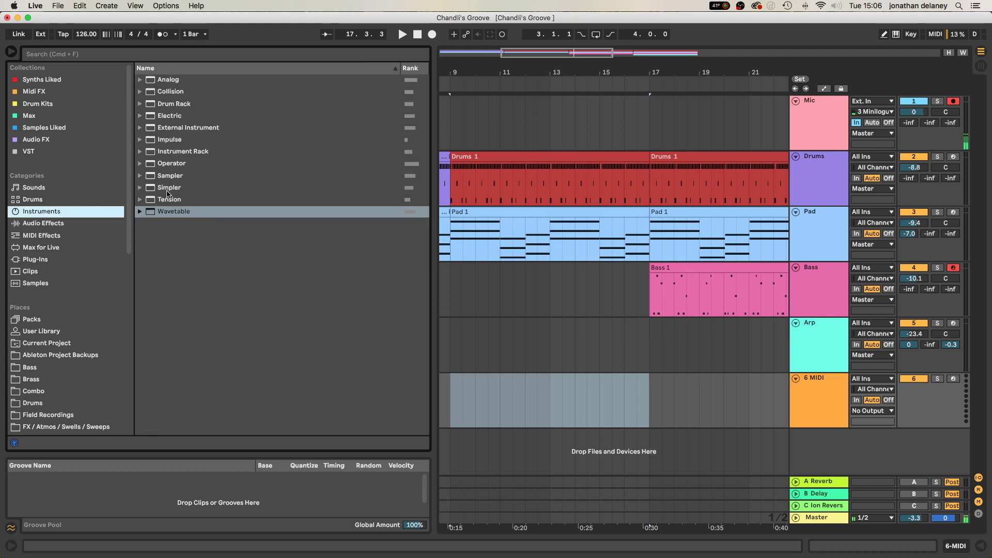
{"action": "double_click", "coordinate": [179, 163]}
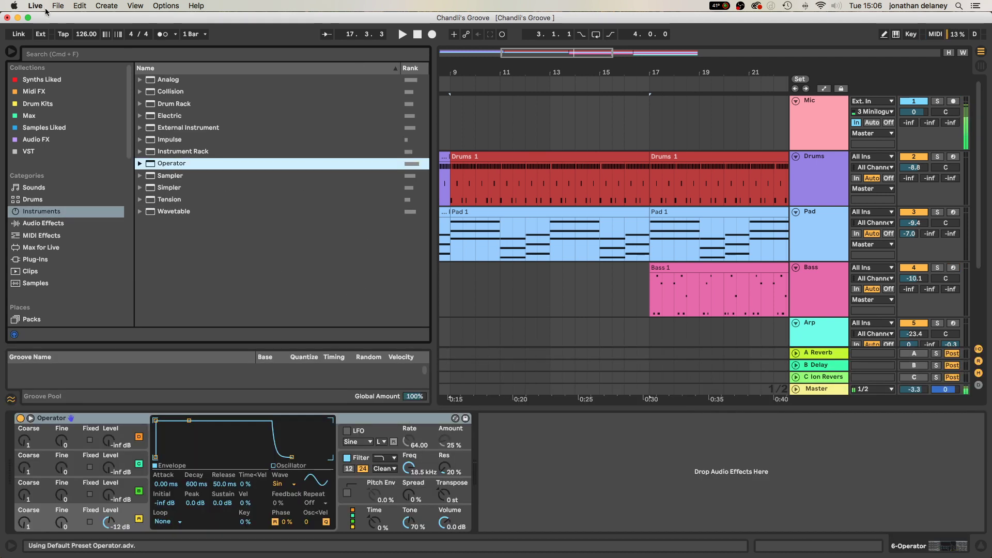
{"action": "left_click", "coordinate": [11, 51]}
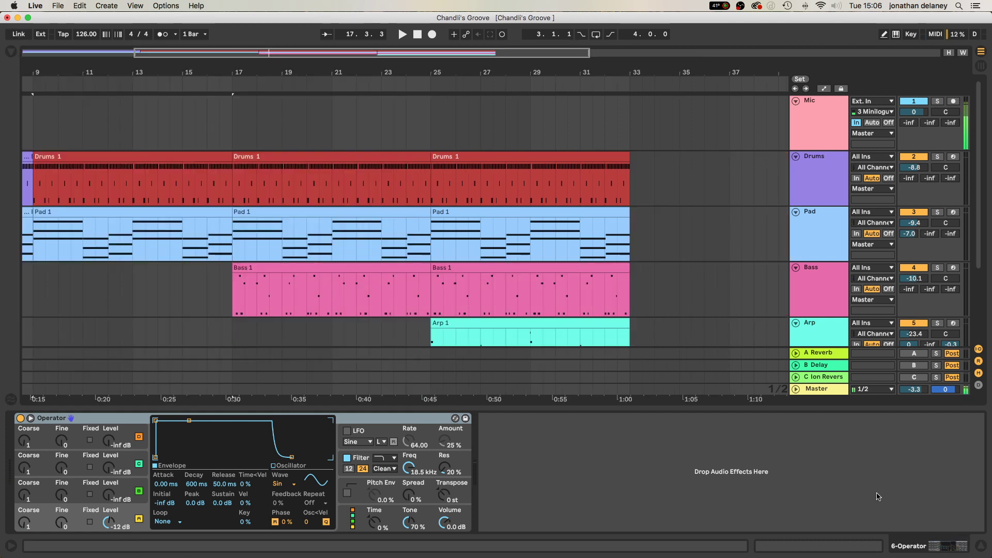
Step: Insert an empty 32-bar MIDI clip on the Operator track, spanning bar 1 to bar 33
{"action": "scroll", "coordinate": [617, 338], "scroll_direction": "down", "scroll_amount": 4}
{"action": "left_click", "coordinate": [265, 298]}
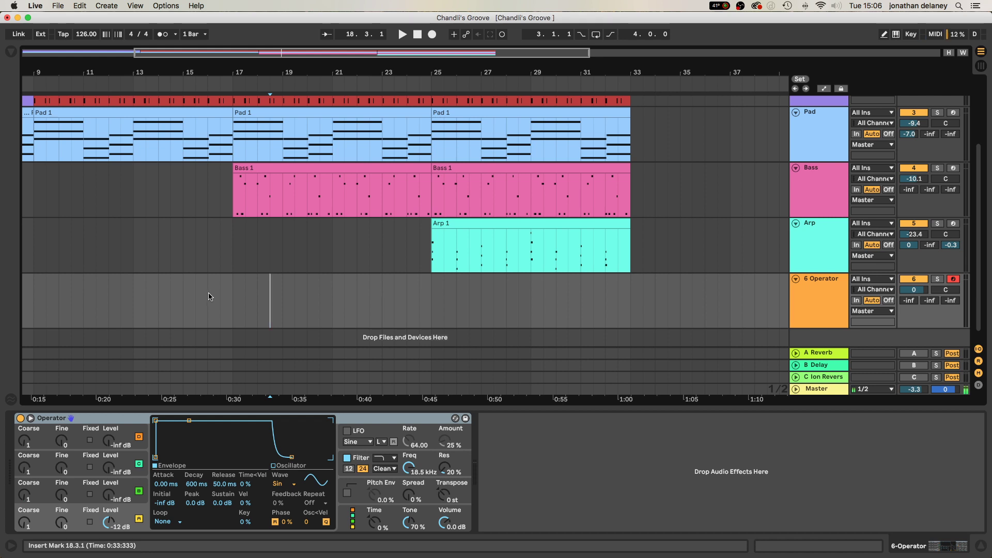
{"action": "left_click_drag", "start_coordinate": [207, 295], "coordinate": [284, 296]}
{"action": "left_click", "coordinate": [195, 295]}
{"action": "scroll", "coordinate": [112, 299], "scroll_direction": "left", "scroll_amount": 5}
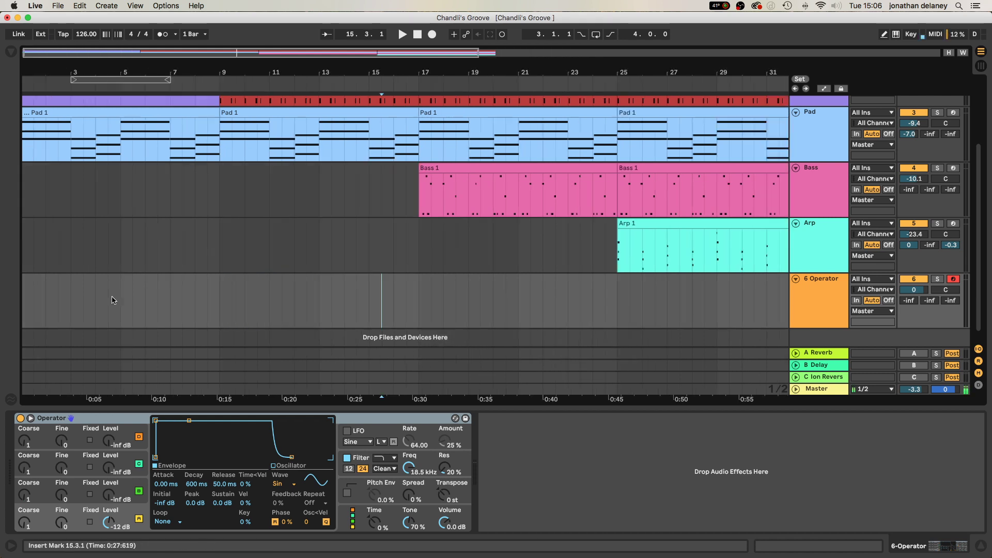
{"action": "left_click_drag", "start_coordinate": [130, 73], "coordinate": [2, 249]}
{"action": "left_click_drag", "start_coordinate": [26, 292], "coordinate": [520, 297]}
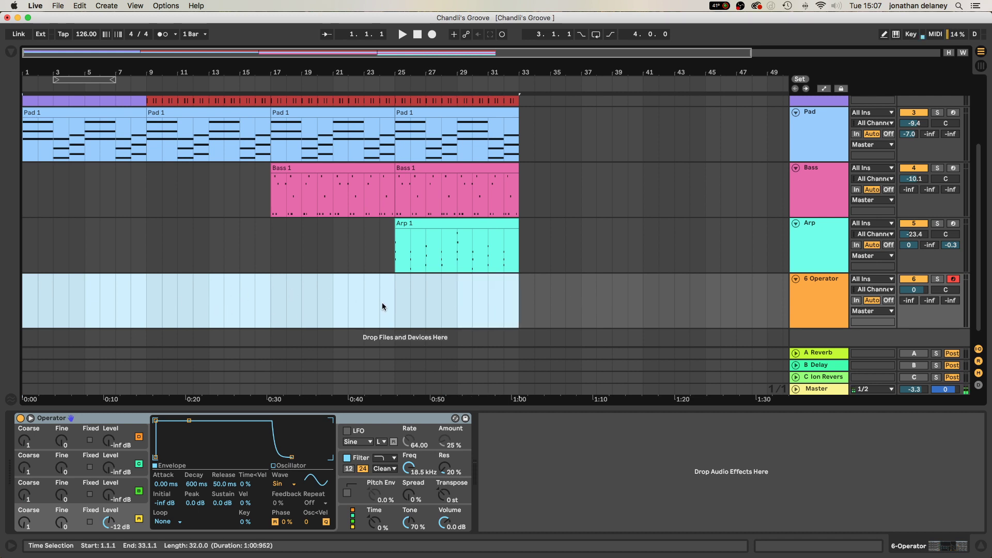
{"action": "right_click", "coordinate": [294, 294]}
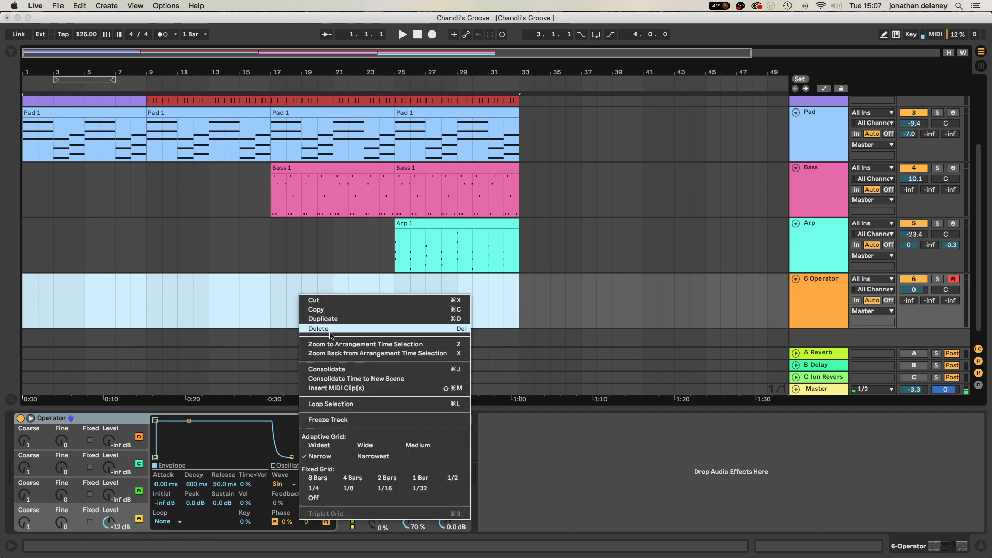
{"action": "left_click", "coordinate": [349, 389]}
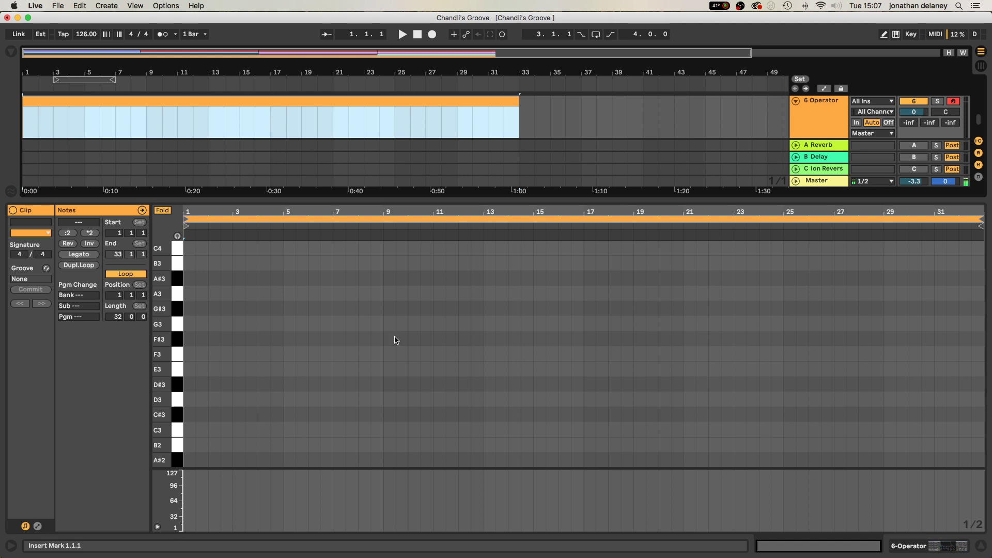
Step: Close the clip's note editor and rename the new MIDI clip to "Noise Sweep"
{"action": "left_click", "coordinate": [981, 544]}
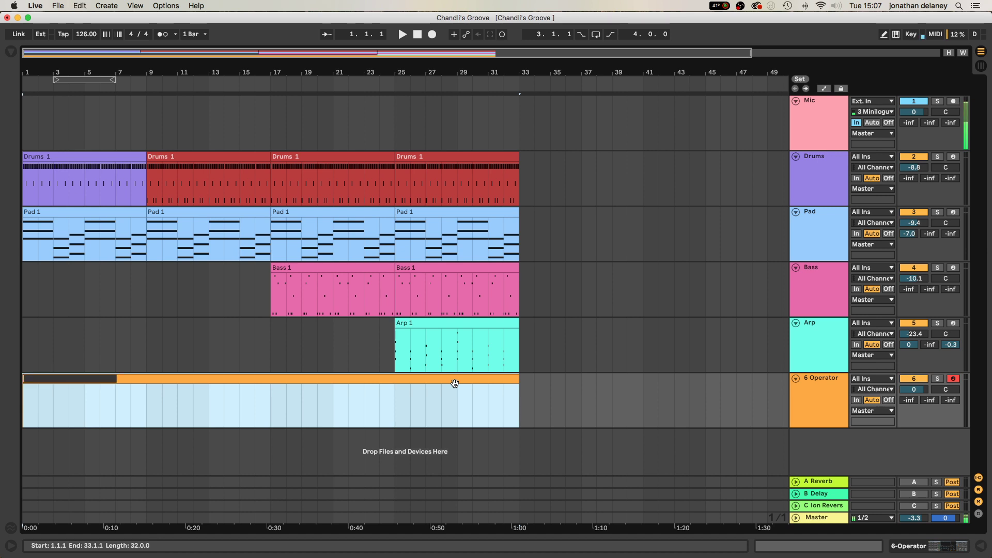
{"action": "type", "text": "Noise Sweep"}
{"action": "key", "text": "Return"}
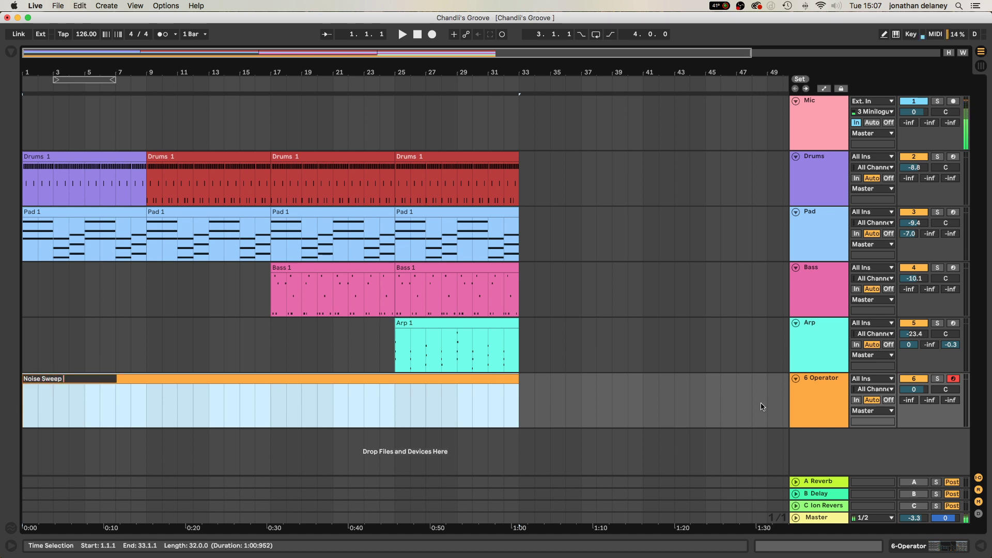
Step: Show the Operator device of the new track and set oscillator A's waveform to Noise White
{"action": "left_click", "coordinate": [836, 396]}
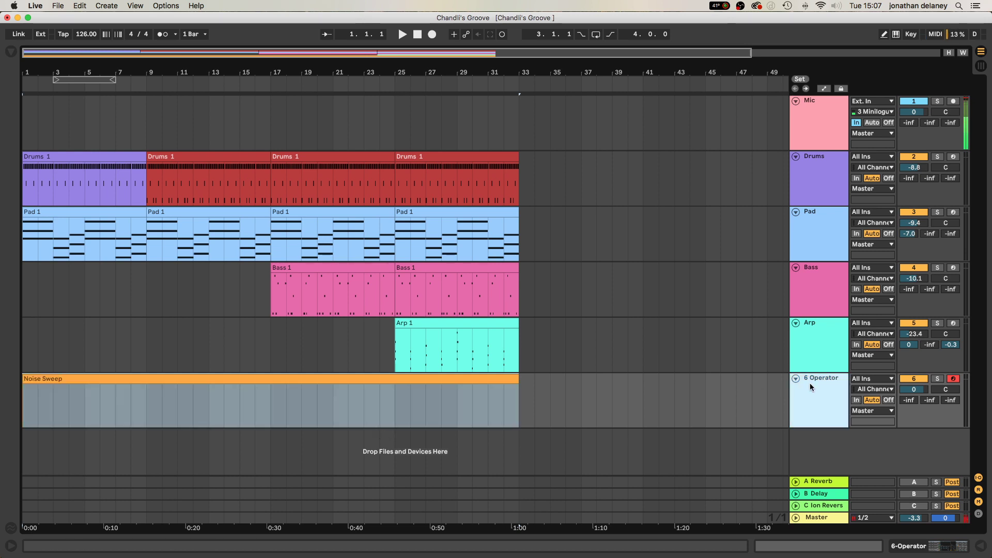
{"action": "double_click", "coordinate": [813, 379]}
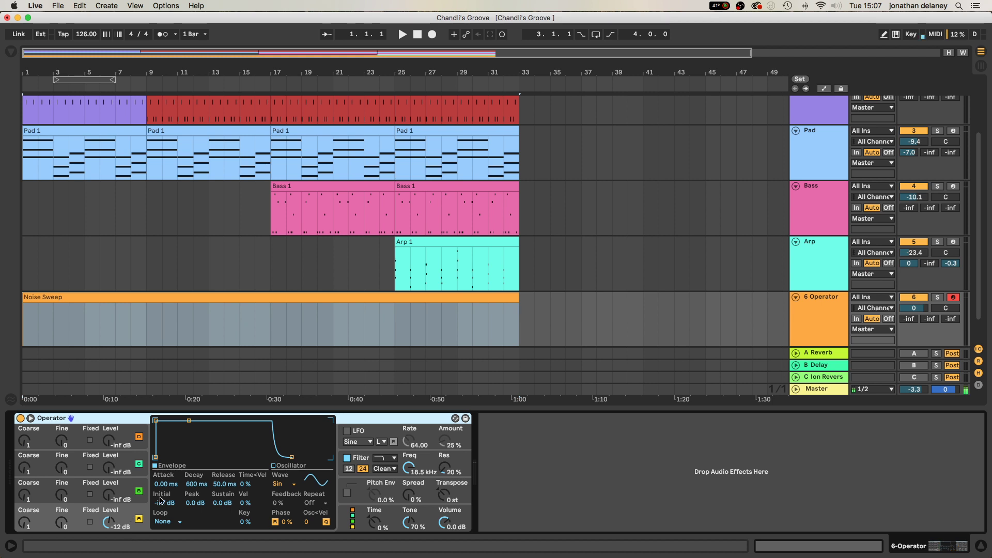
{"action": "left_click", "coordinate": [287, 485]}
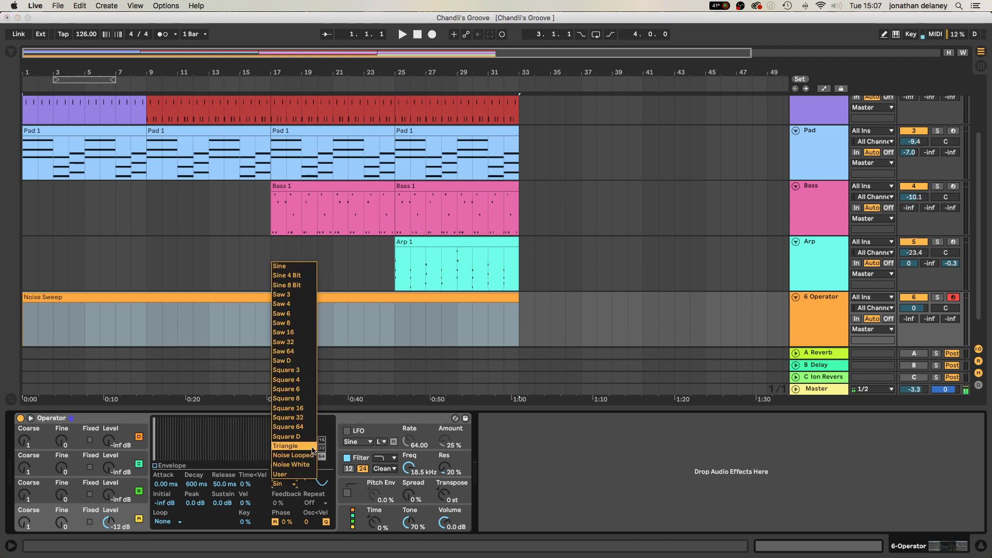
{"action": "left_click", "coordinate": [312, 463]}
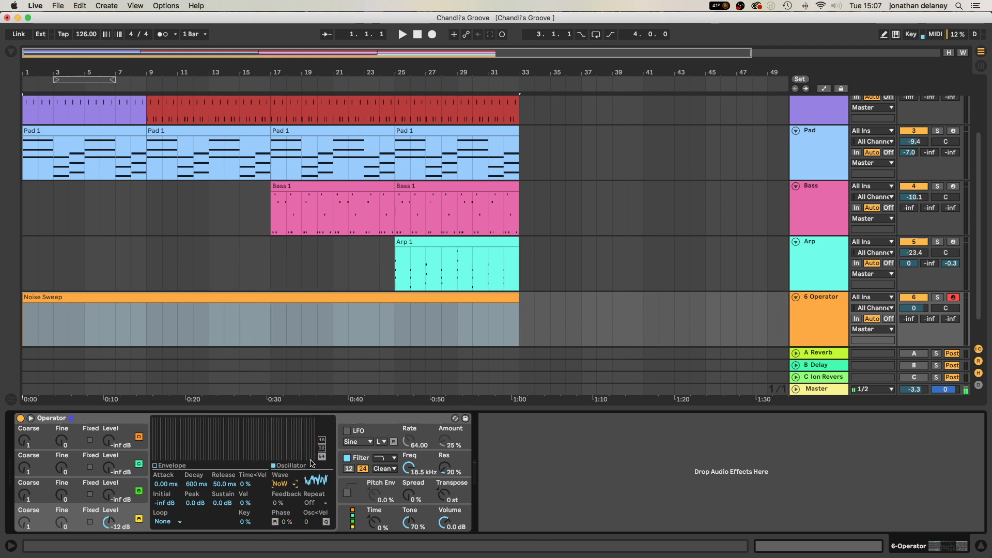
Step: Switch off Operator's oscillators D, C and B, and select oscillator A for editing
{"action": "left_click", "coordinate": [138, 437]}
{"action": "left_click", "coordinate": [138, 463]}
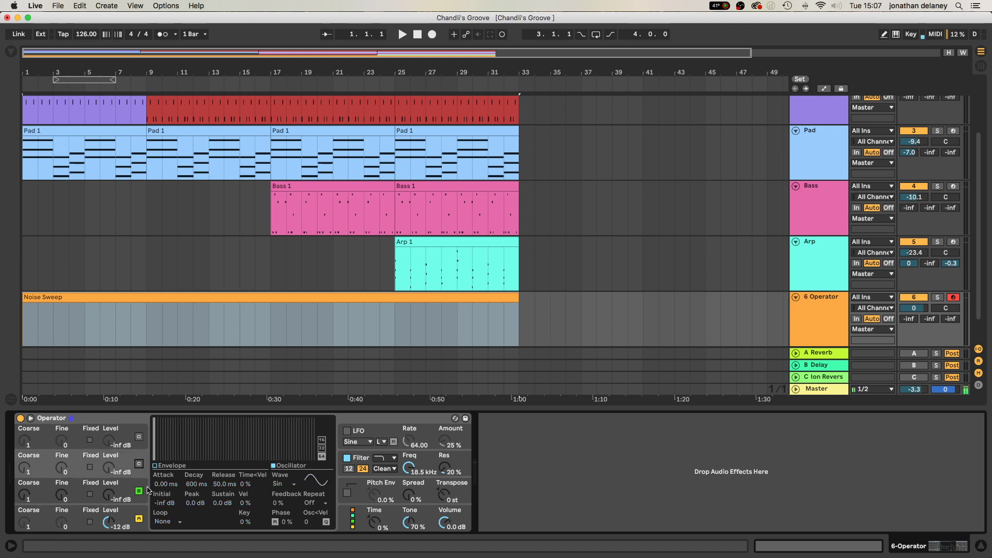
{"action": "left_click", "coordinate": [138, 491]}
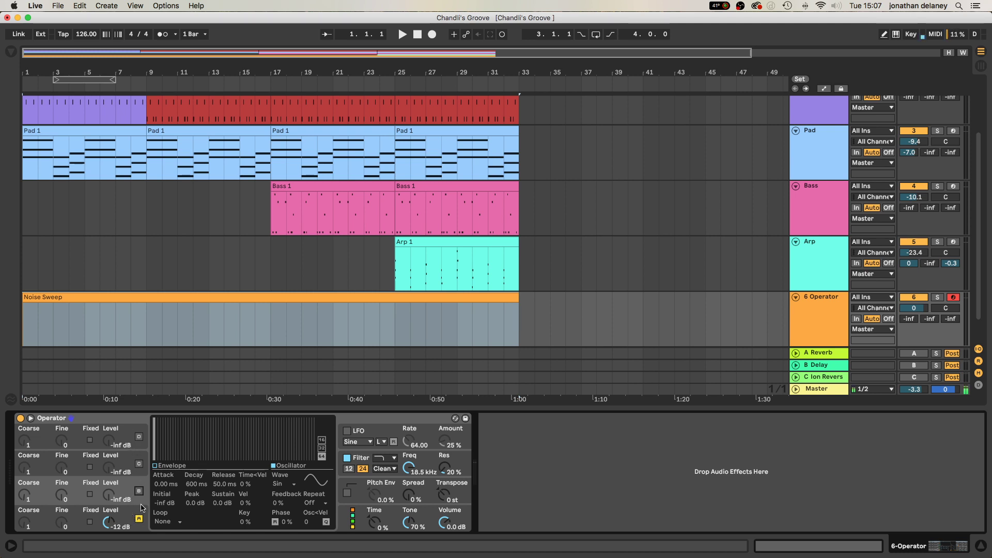
{"action": "left_click", "coordinate": [125, 515]}
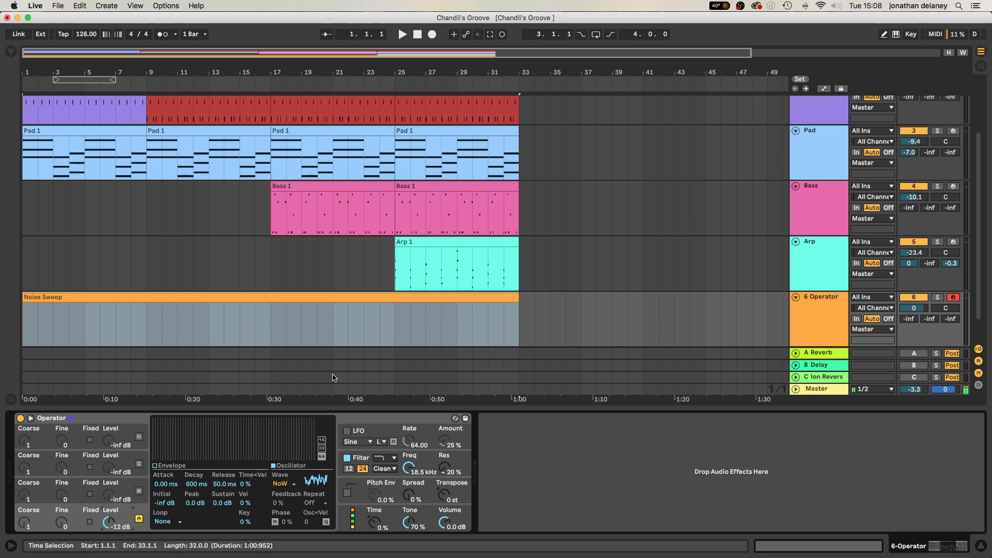
Step: Draw a single D3 note spanning all 32 bars of the Noise Sweep clip and close the note editor
{"action": "left_click", "coordinate": [335, 299]}
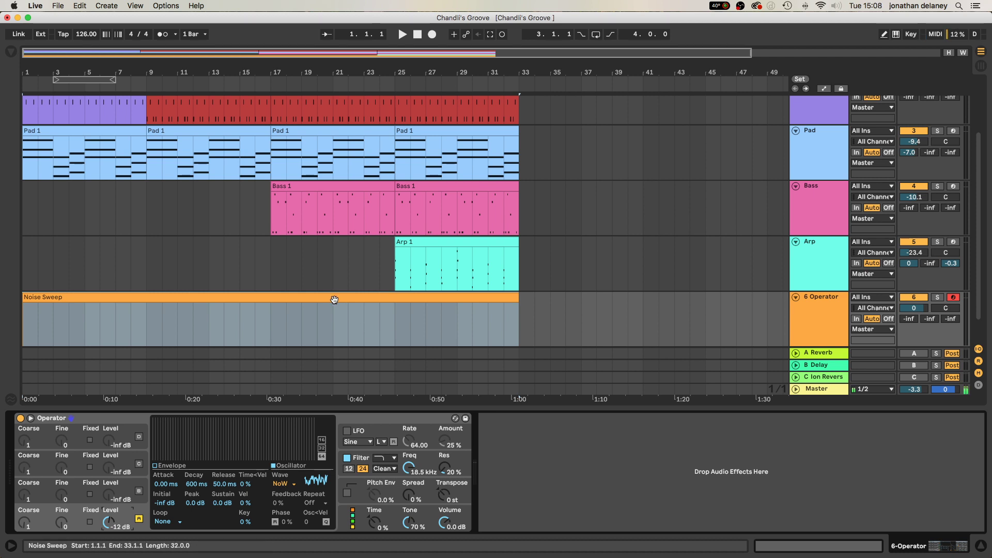
{"action": "double_click", "coordinate": [334, 299]}
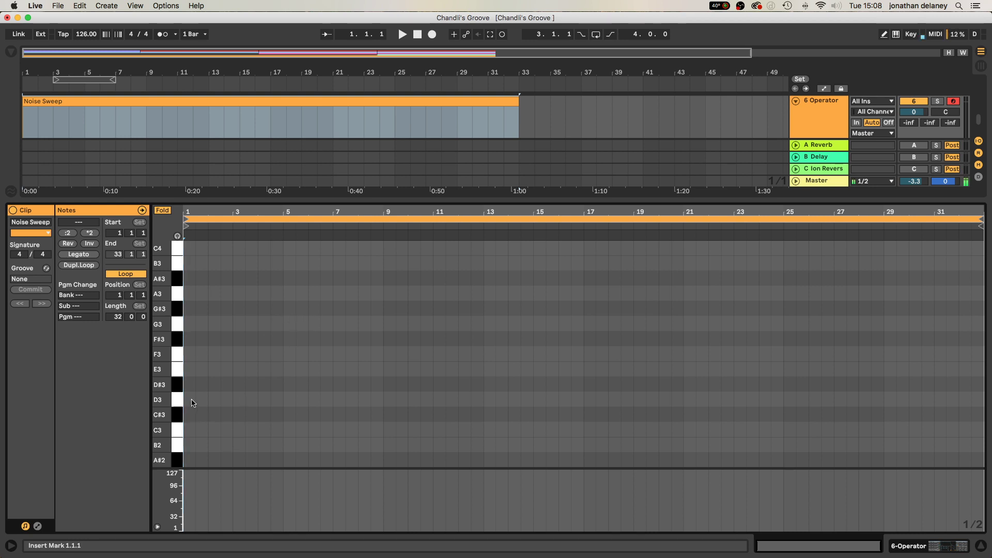
{"action": "key", "text": "b"}
{"action": "left_click", "coordinate": [191, 398]}
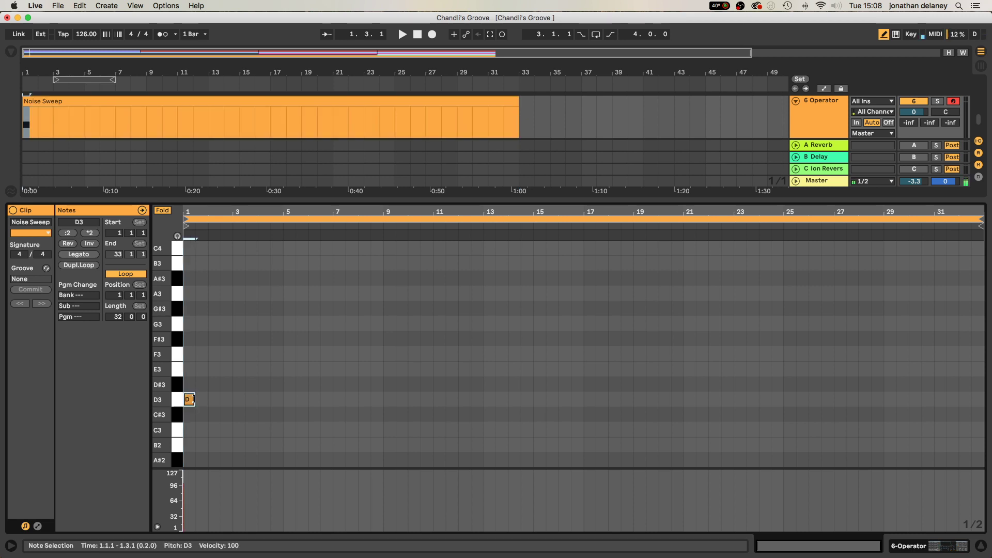
{"action": "left_click_drag", "start_coordinate": [192, 399], "coordinate": [979, 404]}
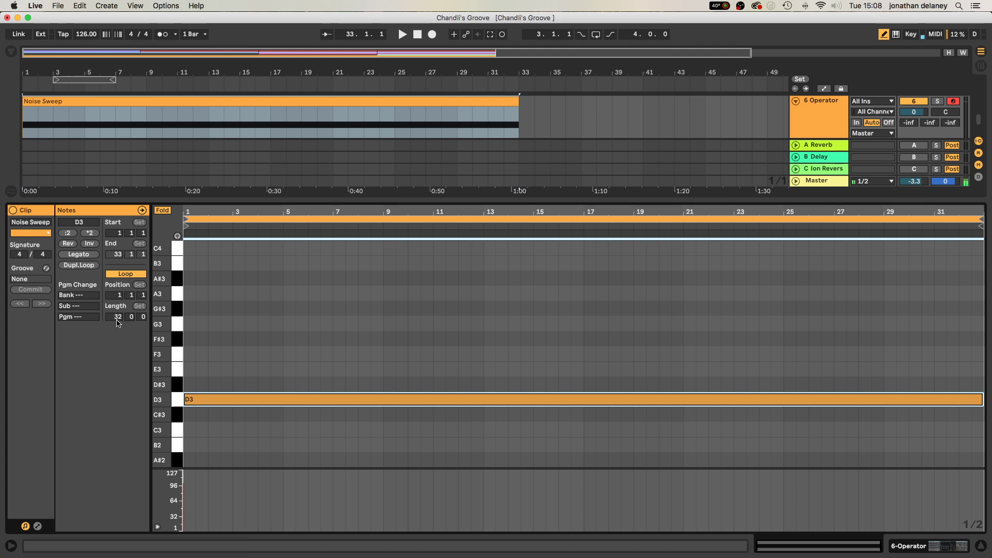
{"action": "left_click", "coordinate": [983, 547]}
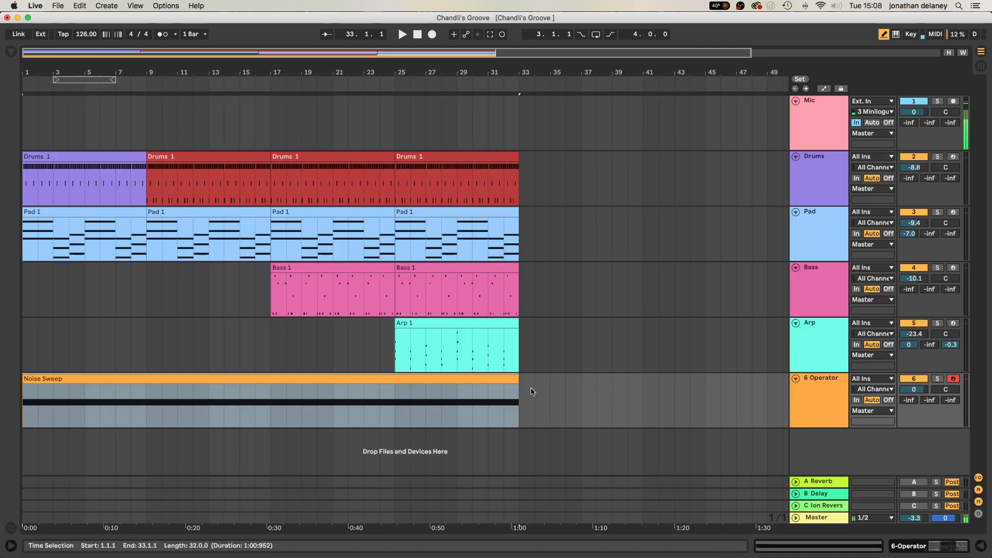
Step: Play the arrangement from about bar 32 and from bar 1 to hear the noise in the mix
{"action": "left_click", "coordinate": [511, 75]}
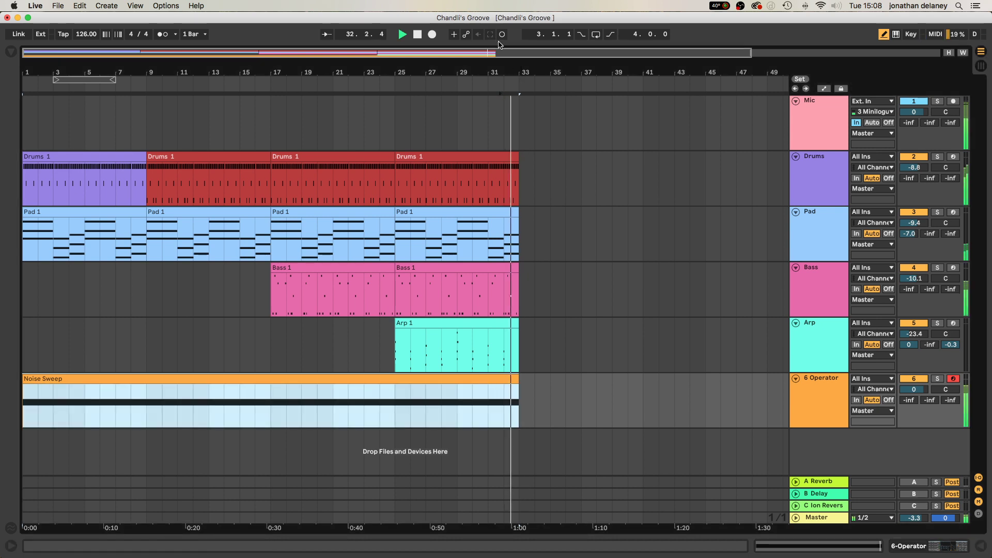
{"action": "key", "text": "space"}
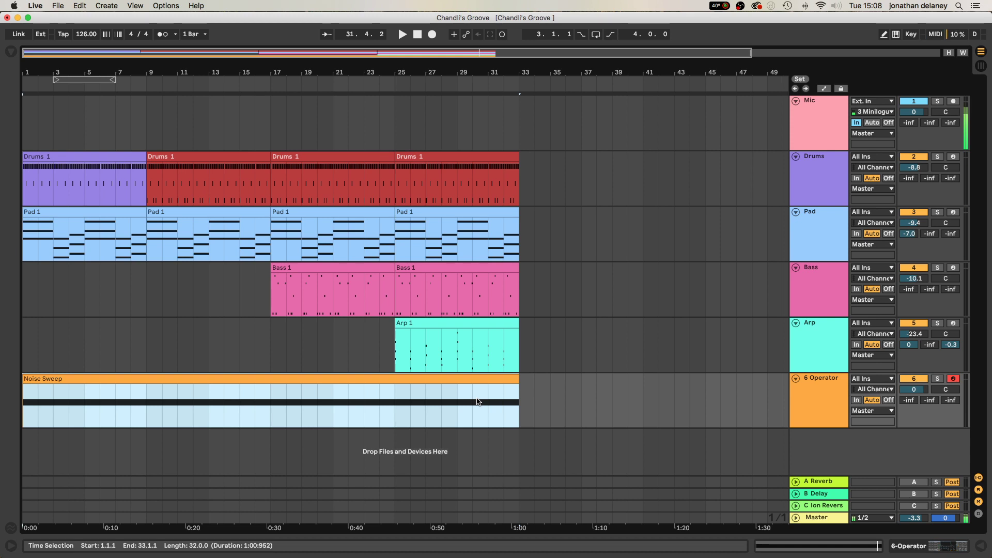
{"action": "key", "text": "space"}
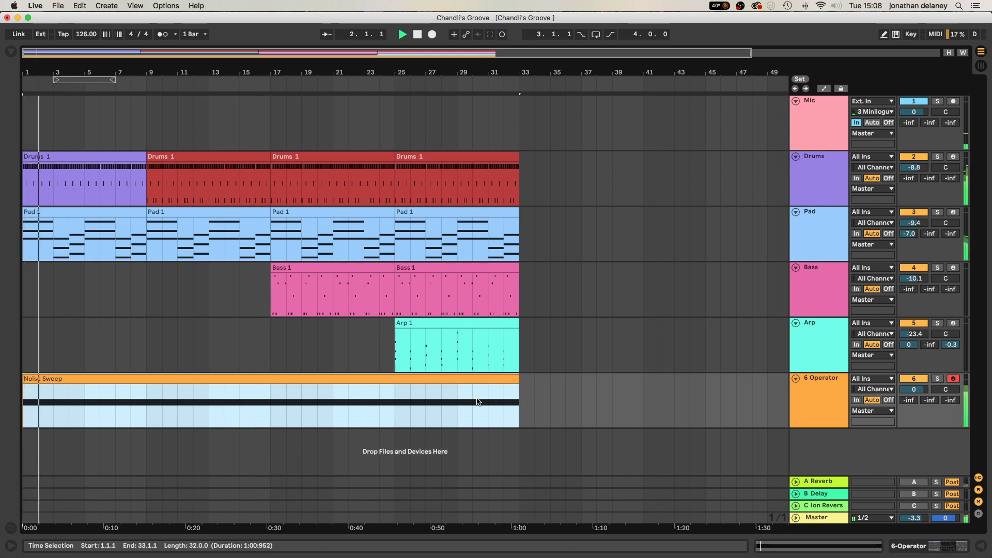
Step: Show the Operator device of the noise track and set its filter type to band-pass
{"action": "double_click", "coordinate": [820, 391]}
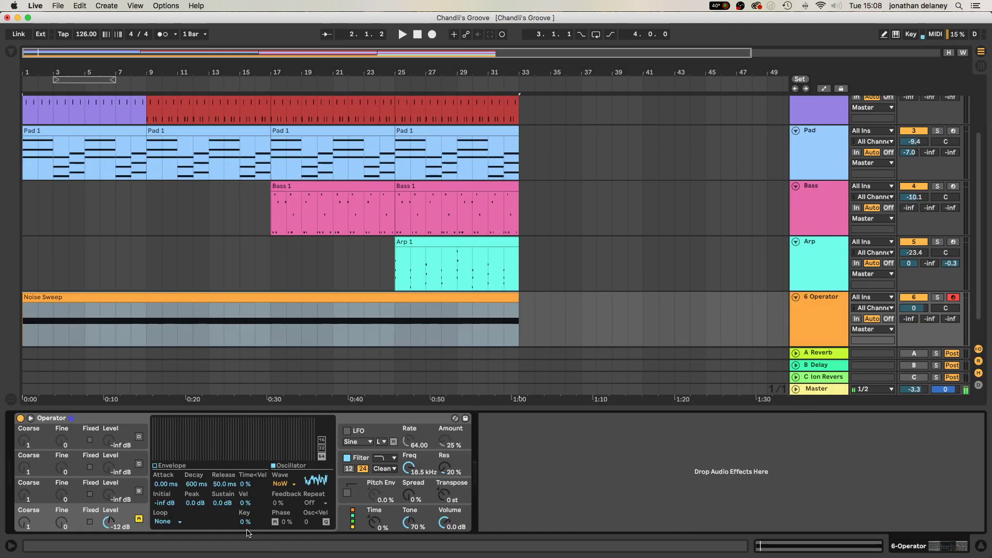
{"action": "left_click", "coordinate": [364, 458]}
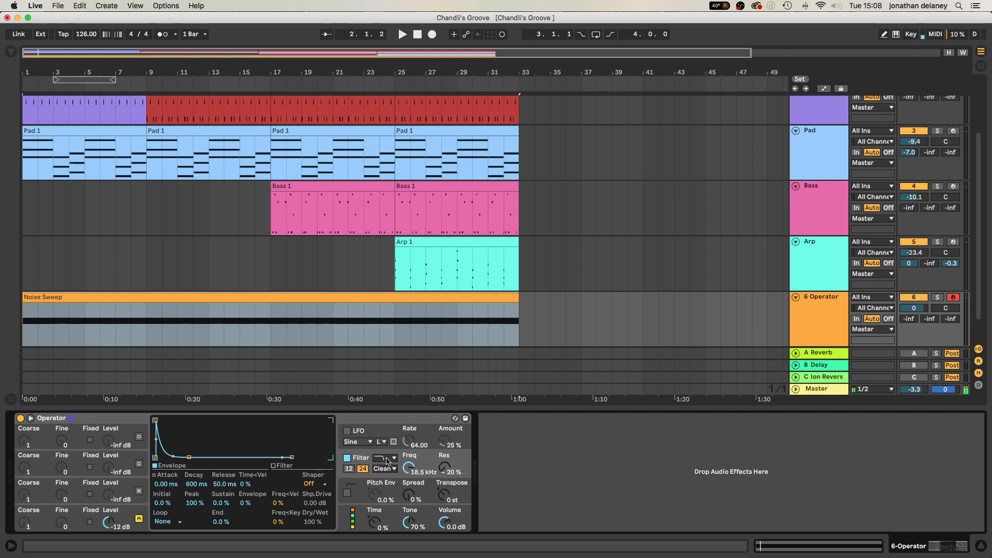
{"action": "left_click", "coordinate": [389, 462]}
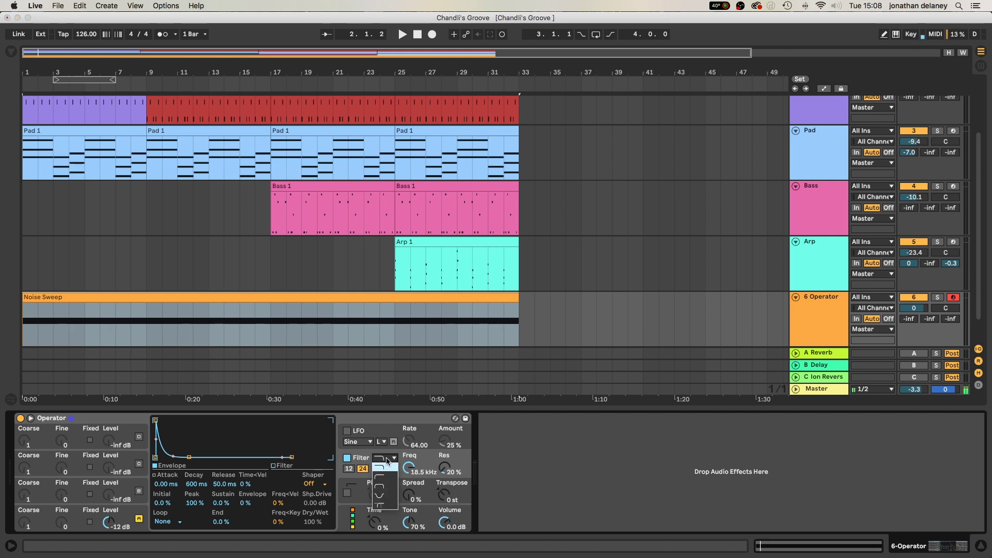
{"action": "left_click", "coordinate": [378, 488]}
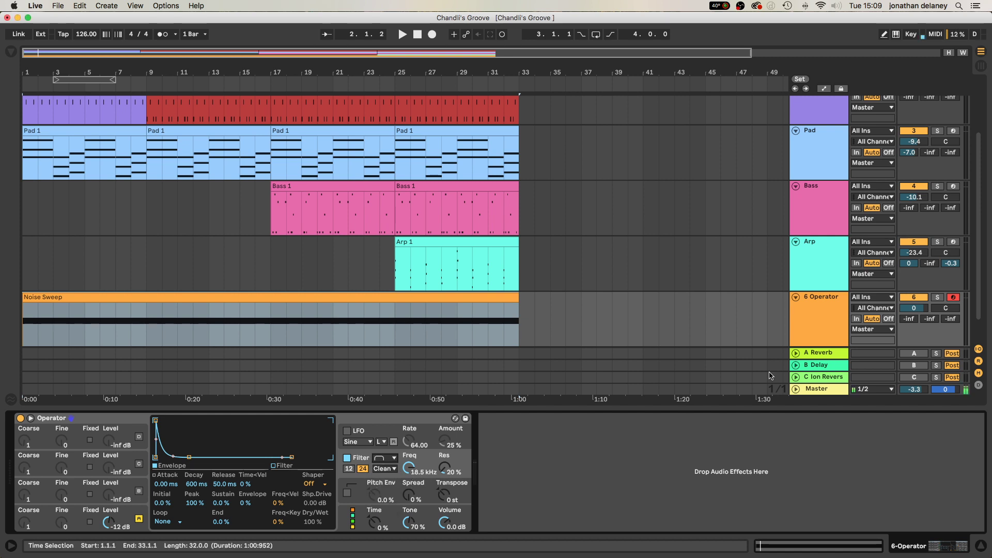
Step: Audition the noise soloed and in the full mix while sweeping Operator's filter frequency, ending at 107 Hz
{"action": "left_click", "coordinate": [938, 298]}
{"action": "key", "text": "space"}
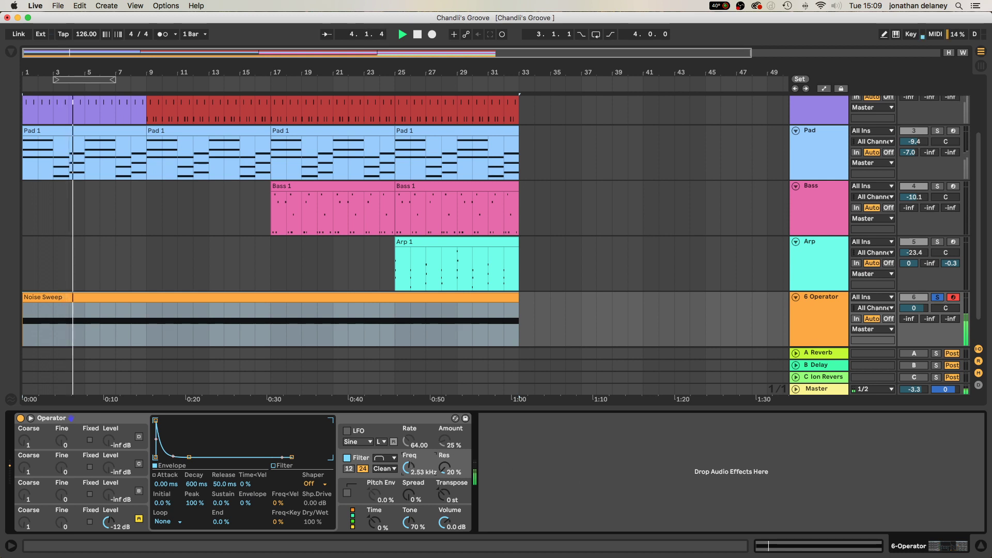
{"action": "key", "text": "space"}
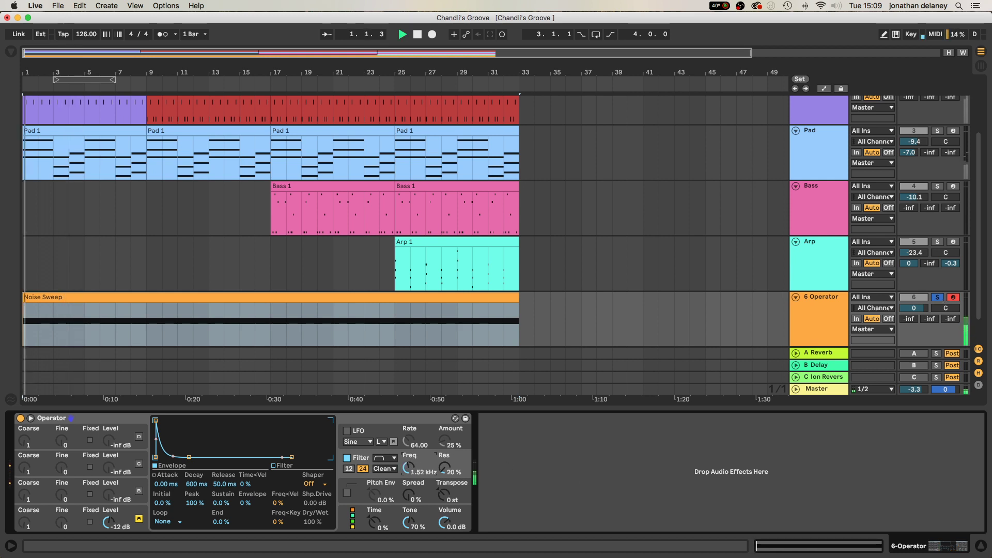
{"action": "left_click", "coordinate": [938, 297]}
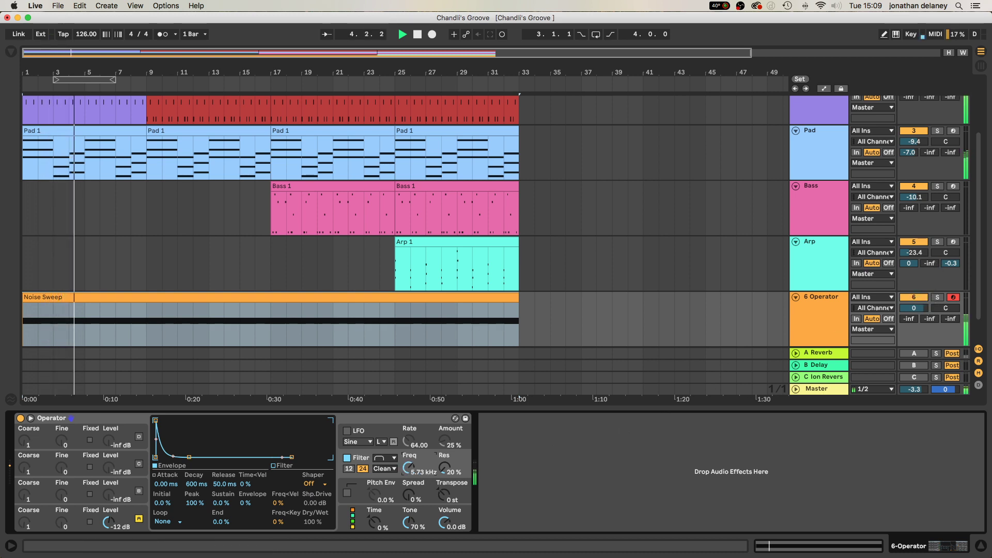
{"action": "mouse_move", "coordinate": [408, 467]}
{"action": "left_mouse_down"}
{"action": "mouse_move", "coordinate": [408, 506]}
{"action": "mouse_move", "coordinate": [409, 450]}
{"action": "left_mouse_up"}
{"action": "key", "text": "space"}
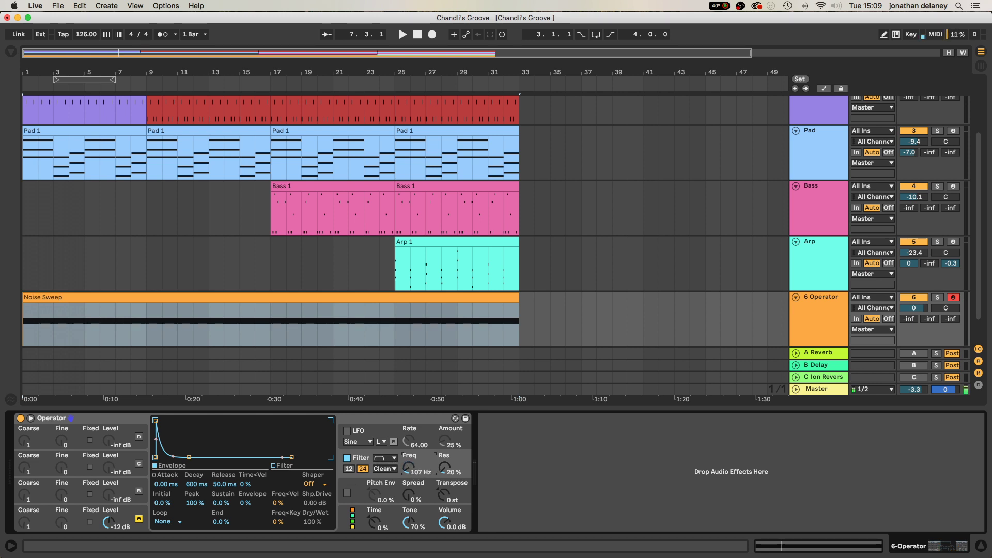
Step: Add a Spectrum audio effect after Operator on the noise track
{"action": "left_click", "coordinate": [11, 52]}
{"action": "left_click", "coordinate": [44, 223]}
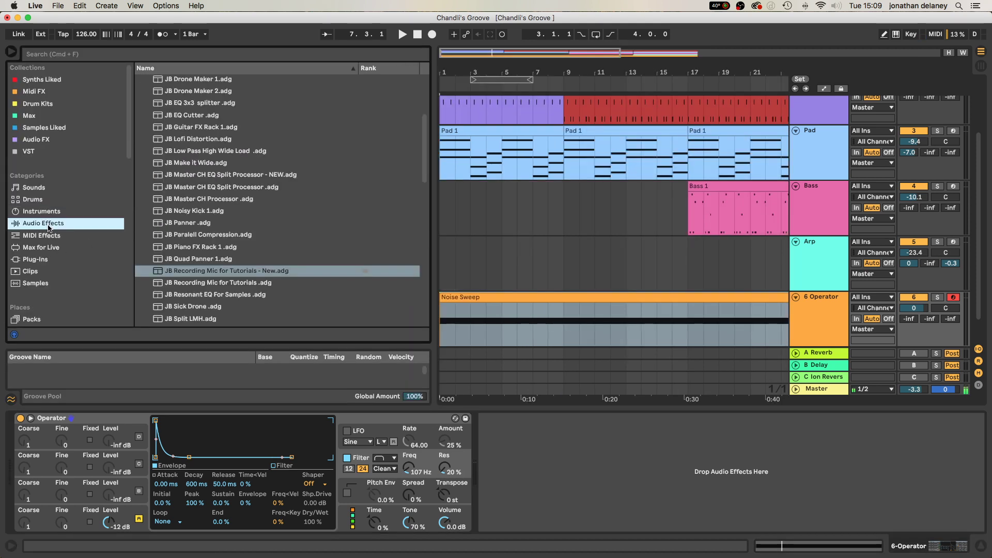
{"action": "scroll", "coordinate": [219, 304], "scroll_direction": "down", "scroll_amount": 10}
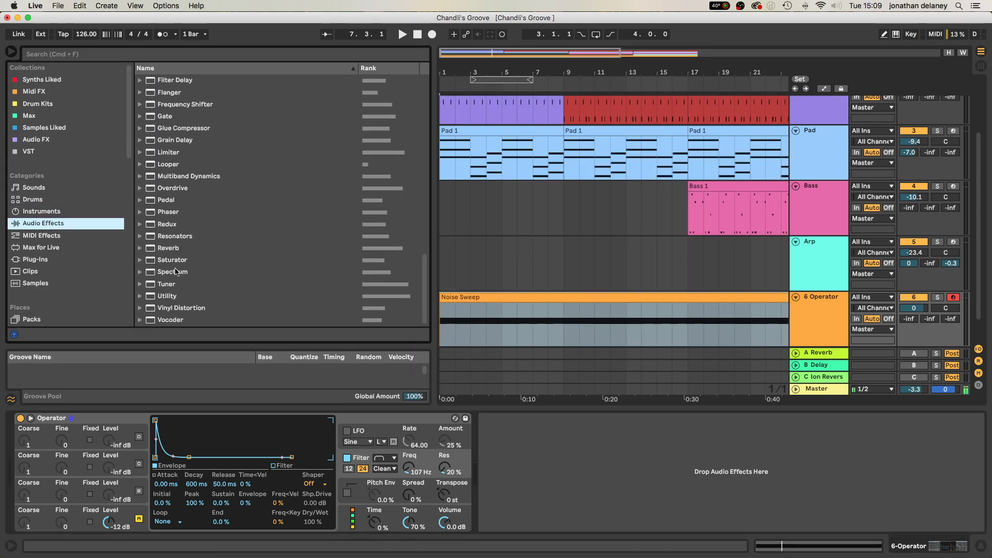
{"action": "left_click_drag", "start_coordinate": [180, 274], "coordinate": [535, 453]}
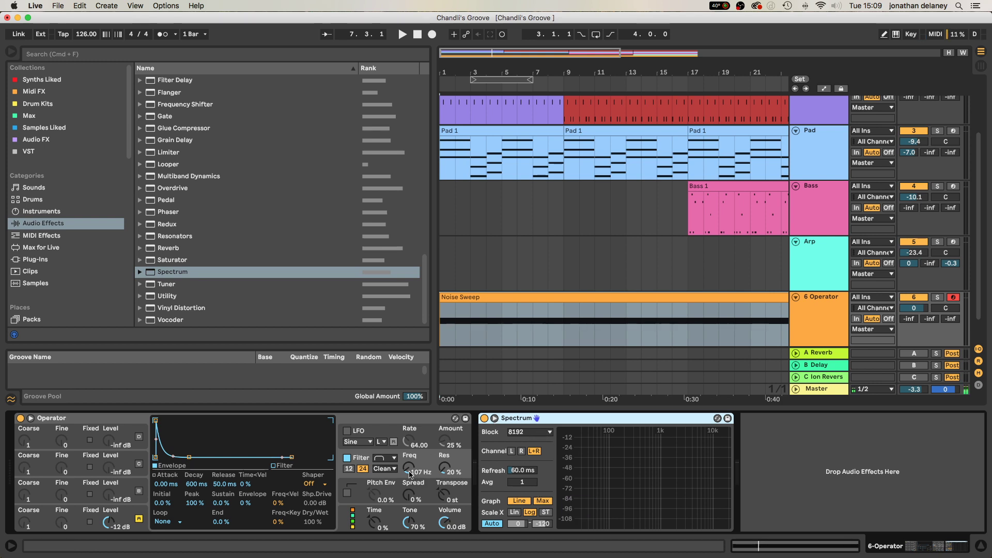
Step: During playback, set Operator's filter resonance to 45% and its frequency to 231 Hz, using the Spectrum as a guide
{"action": "key", "text": "space"}
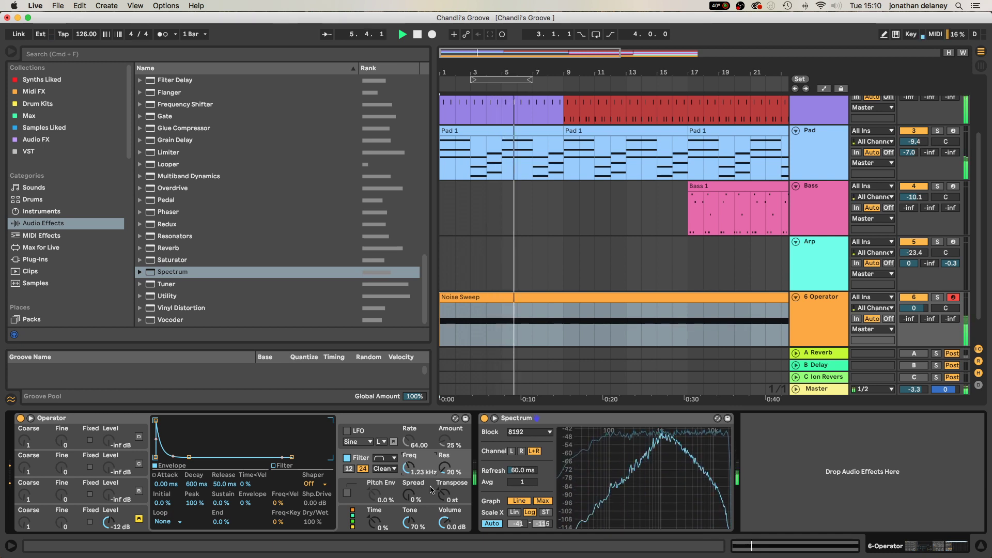
{"action": "left_click_drag", "start_coordinate": [444, 469], "coordinate": [445, 418]}
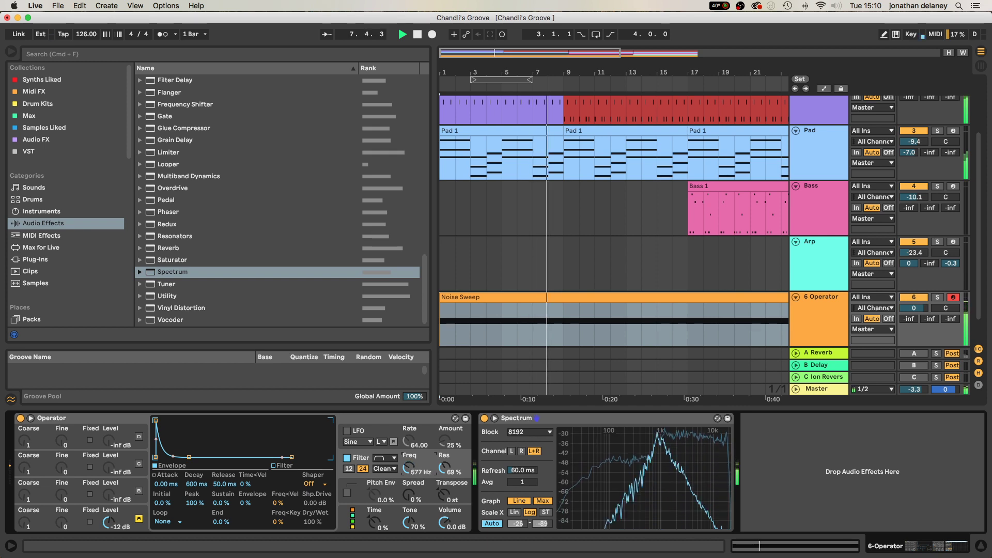
{"action": "left_click_drag", "start_coordinate": [445, 468], "coordinate": [452, 483]}
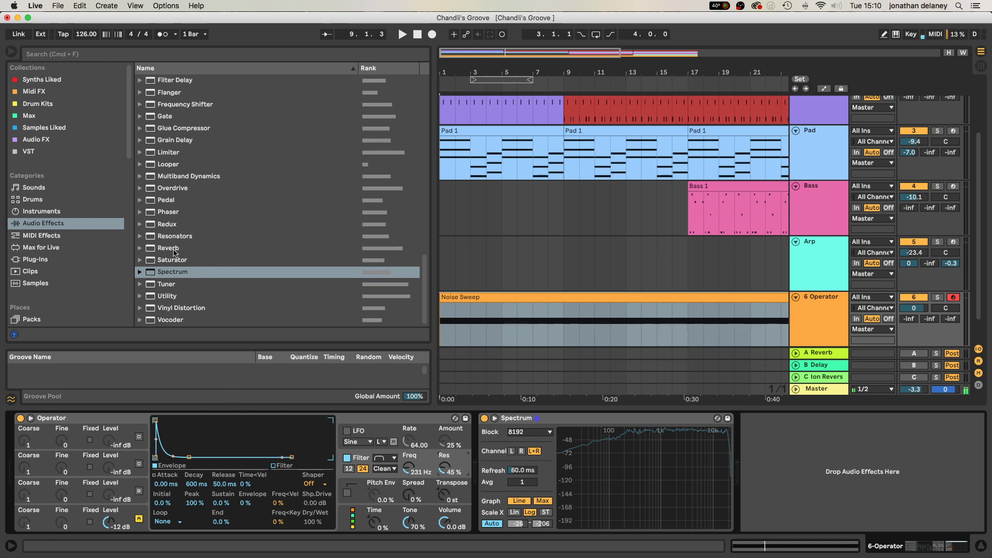
Step: Add an Echo effect after the Spectrum and set its feedback to 69% and its reverb to 65% during playback
{"action": "scroll", "coordinate": [174, 253], "scroll_direction": "up", "scroll_amount": 4}
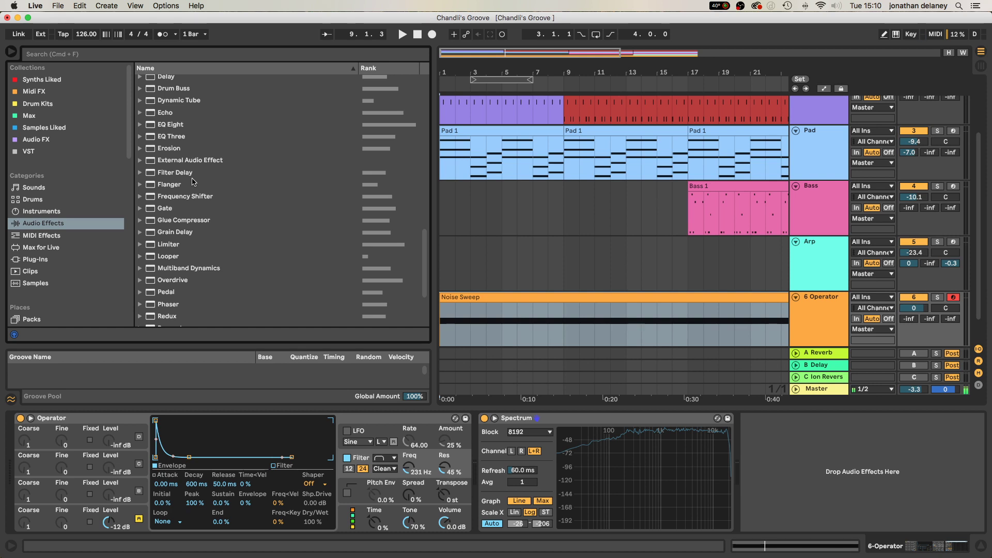
{"action": "scroll", "coordinate": [191, 180], "scroll_direction": "up", "scroll_amount": 6}
{"action": "left_click_drag", "start_coordinate": [168, 260], "coordinate": [502, 448]}
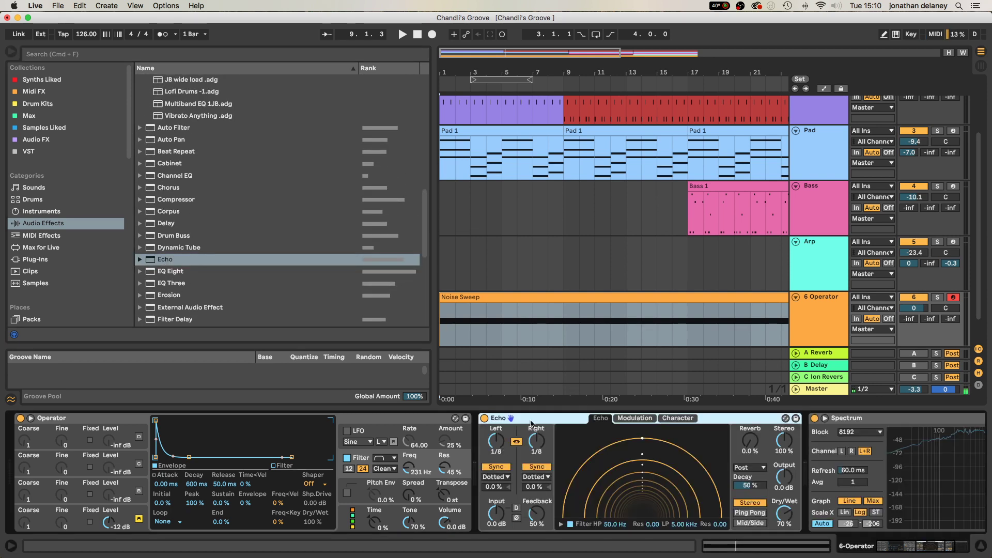
{"action": "mouse_move", "coordinate": [939, 454]}
{"action": "left_mouse_down"}
{"action": "mouse_move", "coordinate": [965, 455]}
{"action": "mouse_move", "coordinate": [933, 461]}
{"action": "left_mouse_up"}
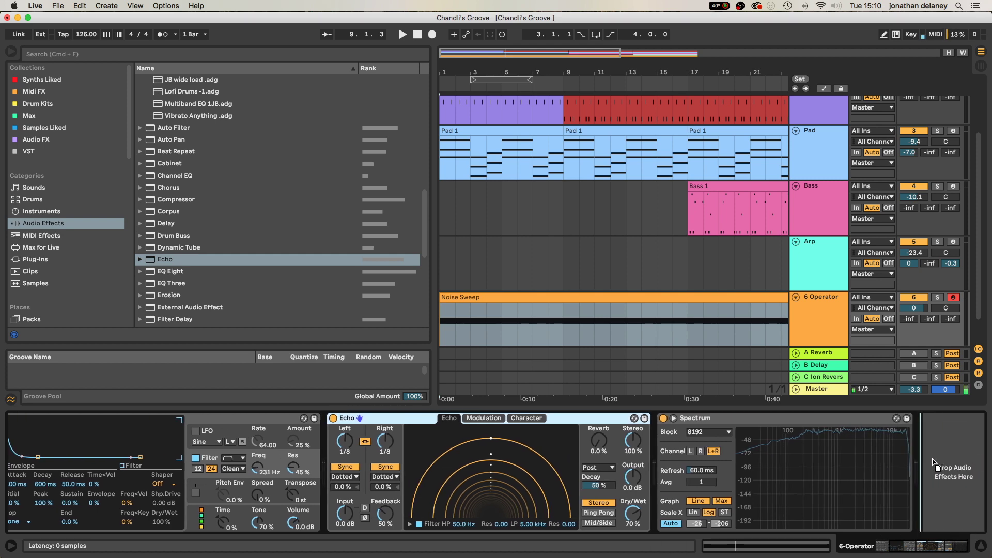
{"action": "left_click_drag", "start_coordinate": [786, 437], "coordinate": [791, 439]}
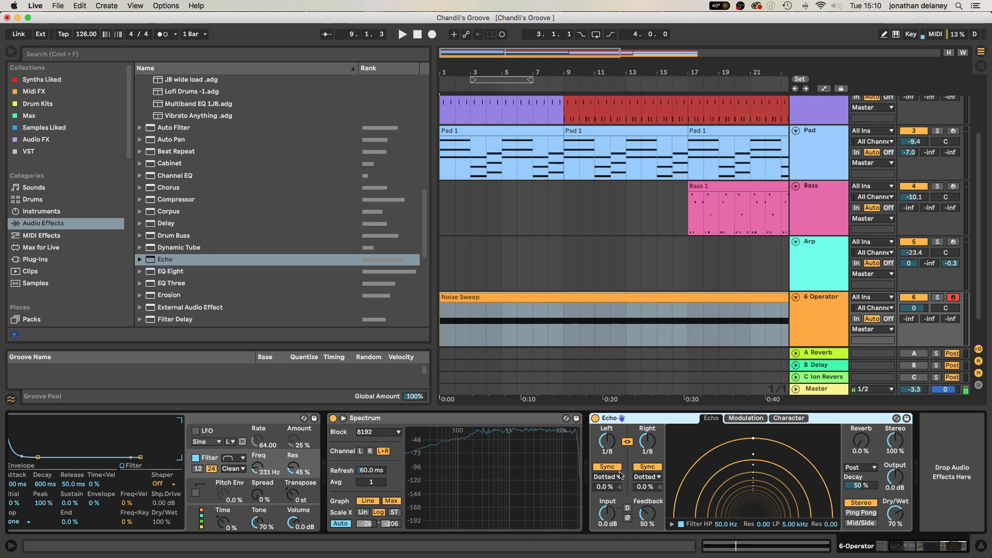
{"action": "key", "text": "space"}
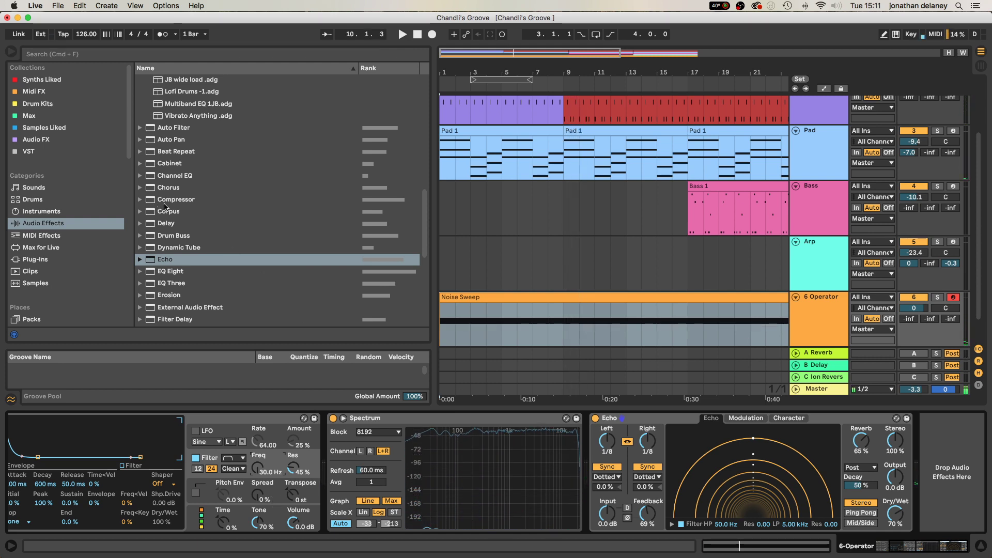
Step: Collapse the Audio Effect Rack presets and add a Compressor after the Echo
{"action": "scroll", "coordinate": [164, 206], "scroll_direction": "up", "scroll_amount": 10}
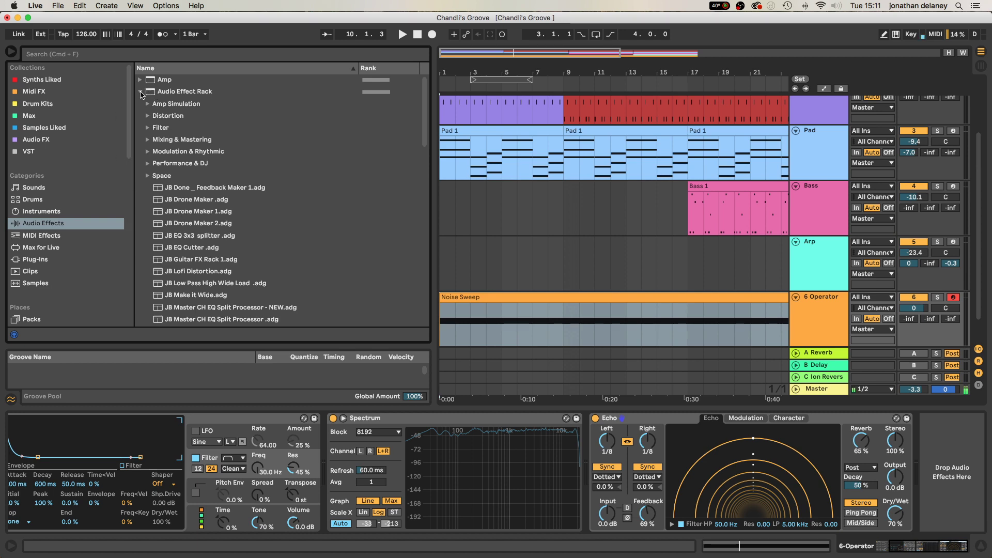
{"action": "left_click", "coordinate": [141, 92]}
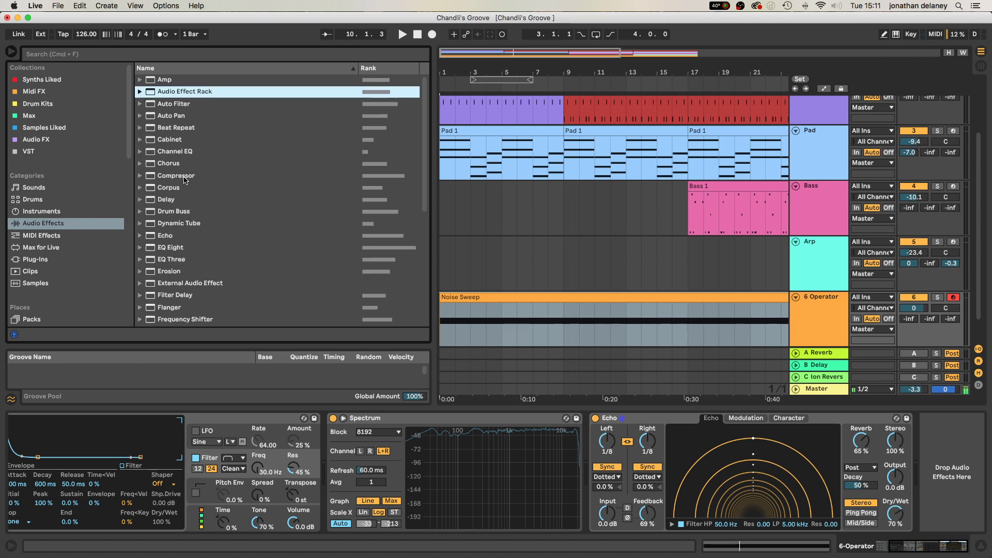
{"action": "left_click_drag", "start_coordinate": [185, 179], "coordinate": [926, 502]}
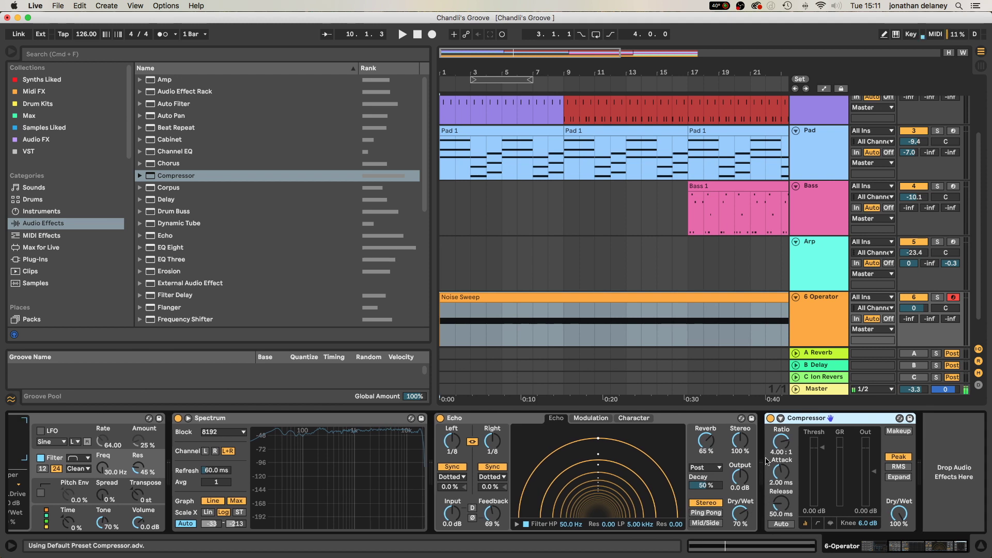
Step: Enable the Compressor's sidechain with audio from Drums, taken from Yakiman Kit's Kick Drum Case Yakiman, Pre FX
{"action": "left_click", "coordinate": [781, 419]}
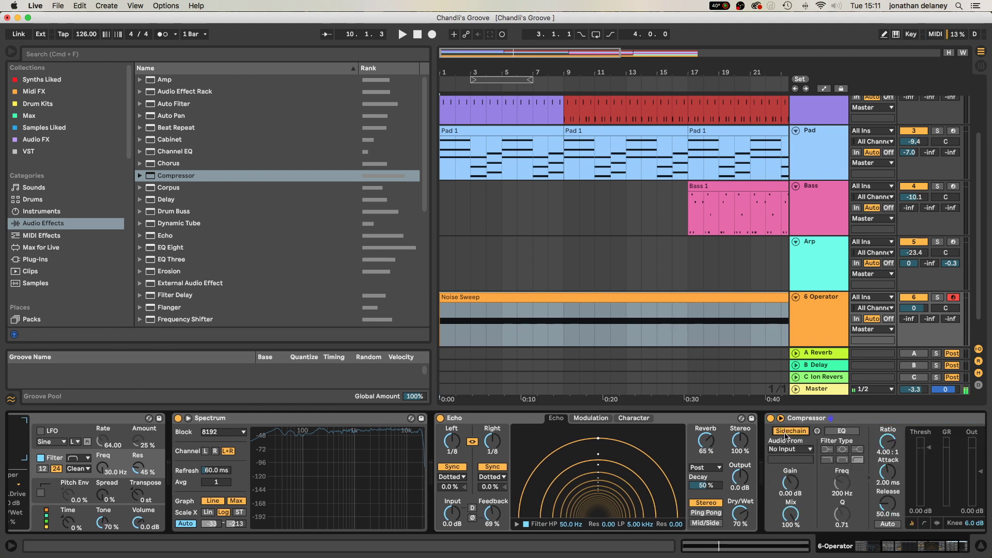
{"action": "left_click", "coordinate": [782, 449]}
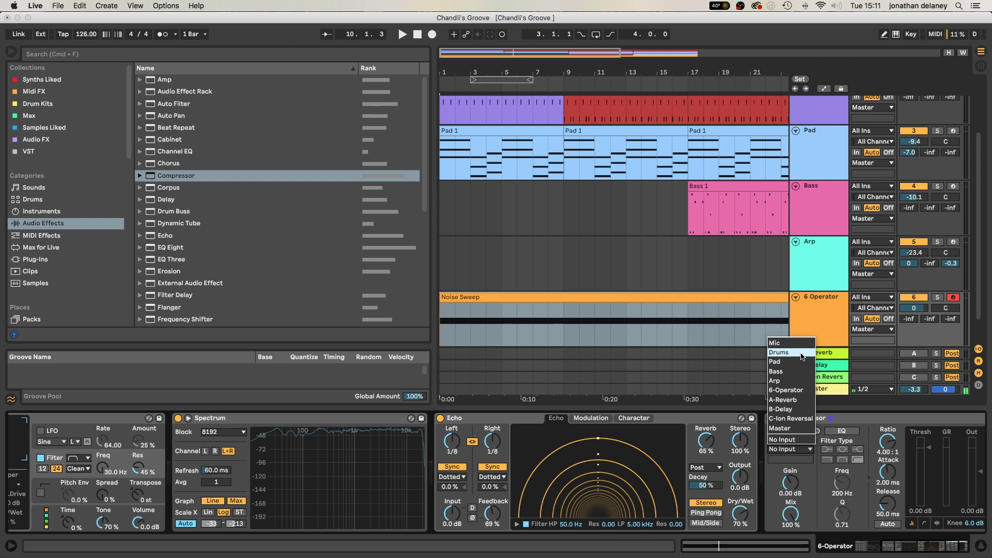
{"action": "left_click", "coordinate": [778, 352]}
{"action": "left_click", "coordinate": [790, 459]}
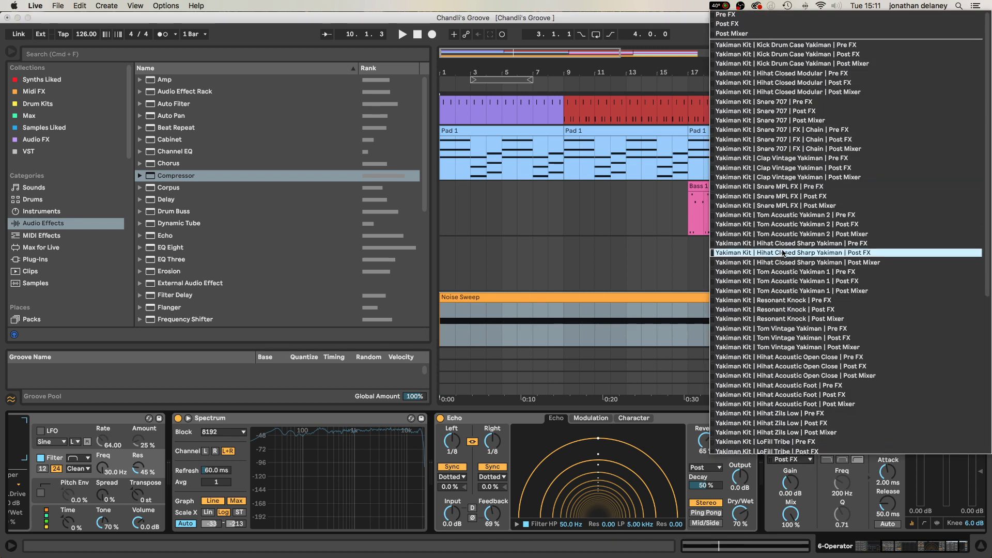
{"action": "left_click", "coordinate": [798, 46]}
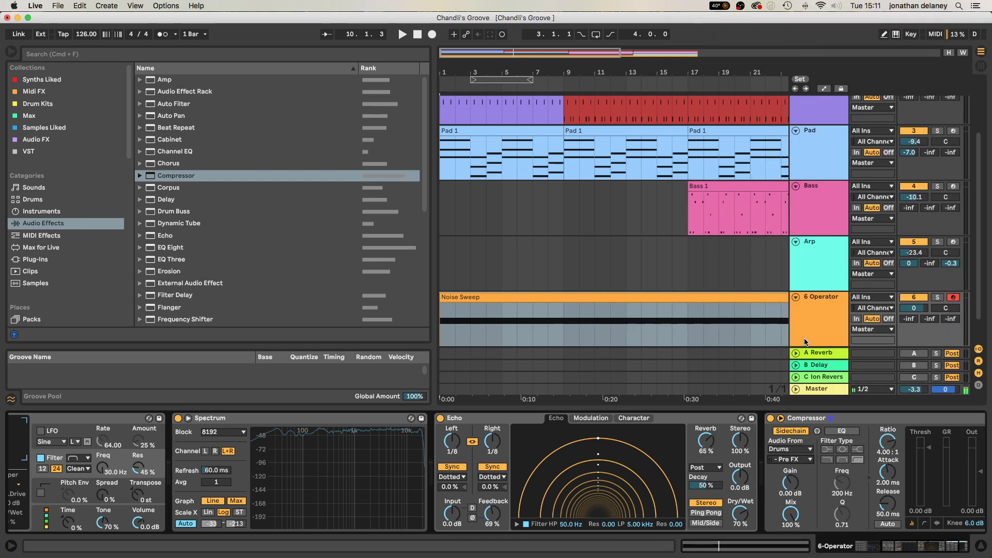
{"action": "scroll", "coordinate": [791, 482], "scroll_direction": "right", "scroll_amount": 5}
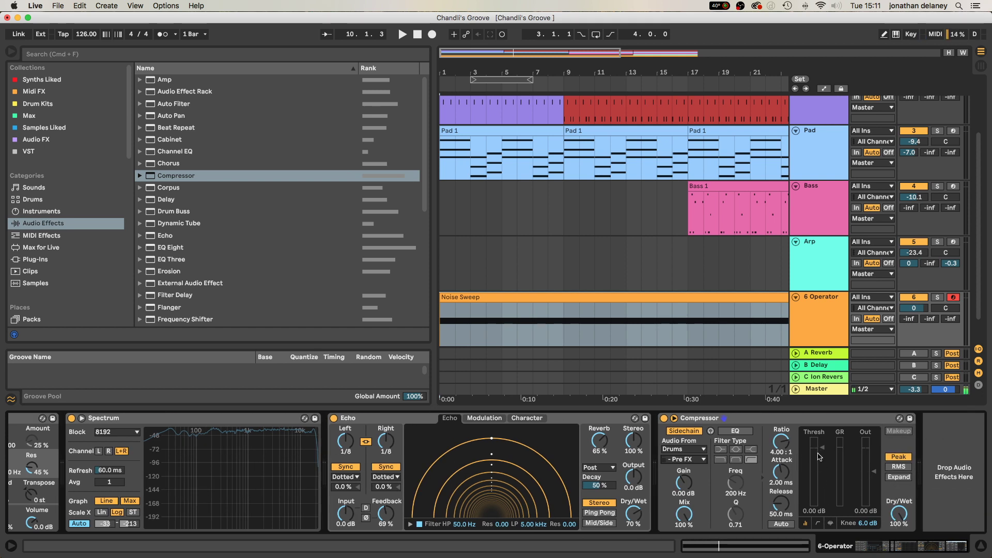
Step: Play the song from the second Drums clip at bar 9 and set the Operator track Compressor's threshold to -29.0 dB
{"action": "key", "text": "space"}
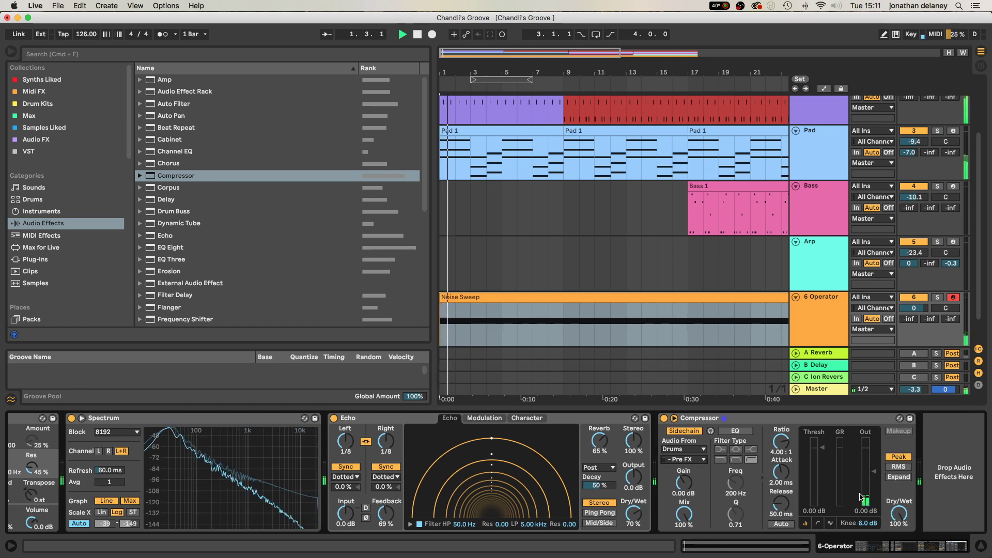
{"action": "key", "text": "space"}
{"action": "scroll", "coordinate": [608, 137], "scroll_direction": "up", "scroll_amount": 3}
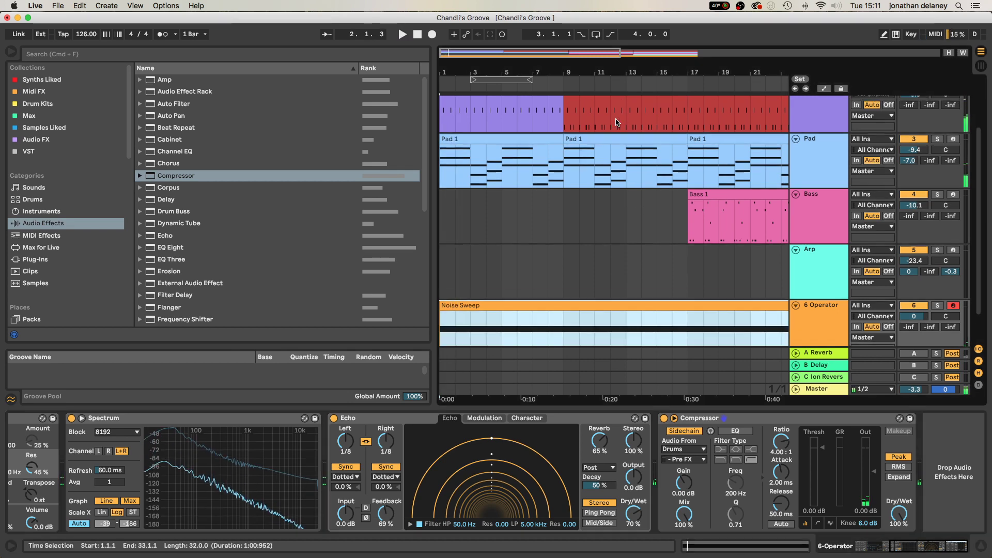
{"action": "left_click", "coordinate": [610, 150]}
{"action": "key", "text": "space"}
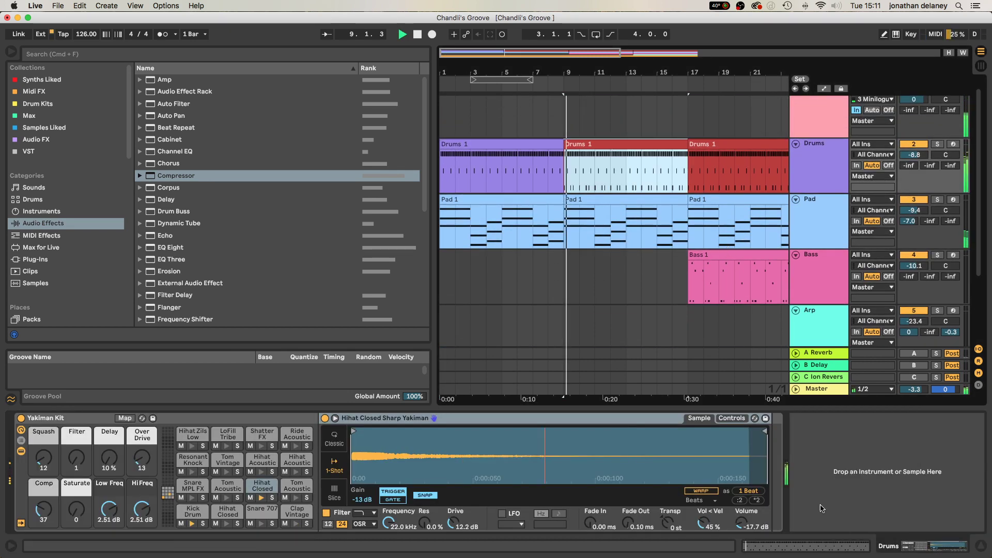
{"action": "scroll", "coordinate": [870, 216], "scroll_direction": "down", "scroll_amount": 3}
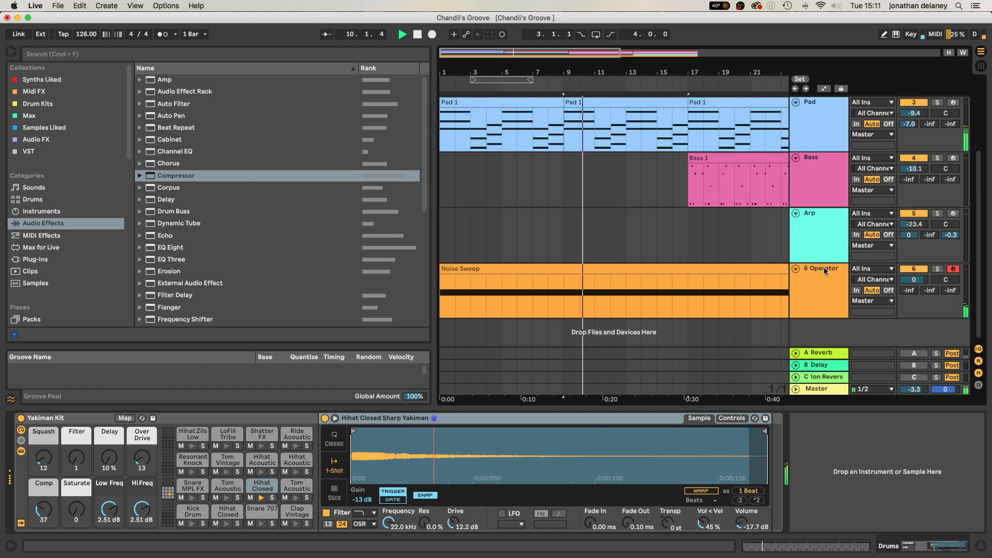
{"action": "left_click", "coordinate": [822, 289]}
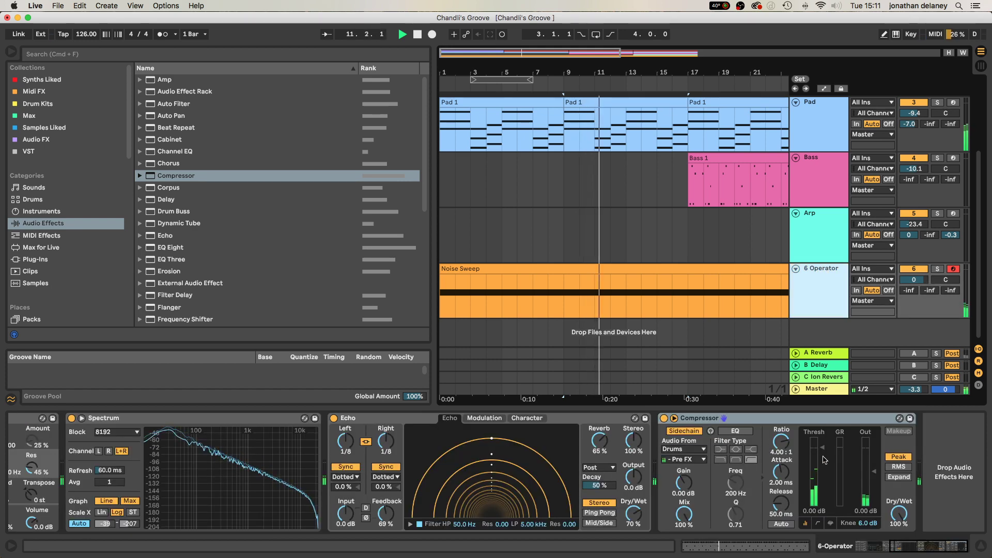
{"action": "left_click_drag", "start_coordinate": [824, 448], "coordinate": [824, 489]}
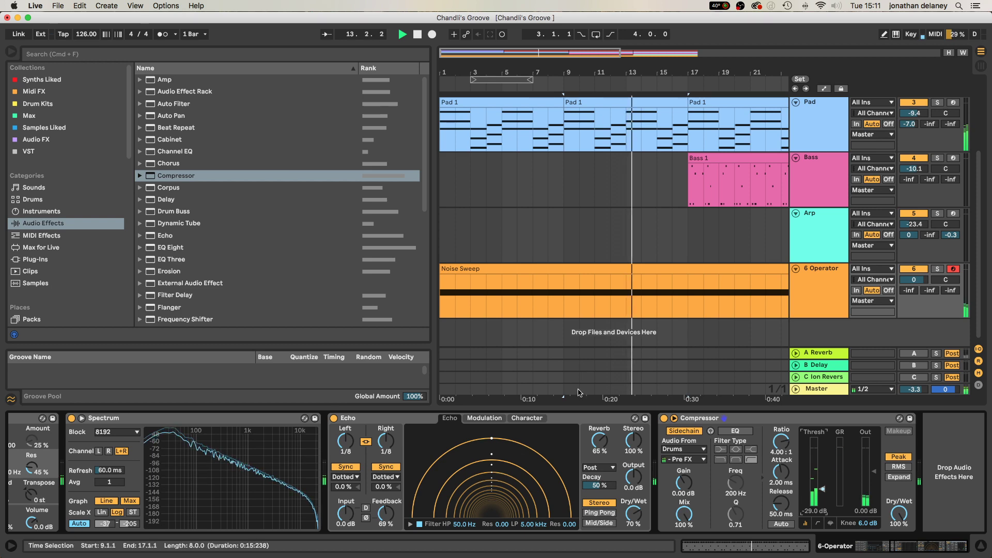
Step: Sweep Operator's filter frequency and resonance during playback, leaving them at 4.91 kHz and 48%, and stop playback
{"action": "scroll", "coordinate": [346, 501], "scroll_direction": "left", "scroll_amount": 10}
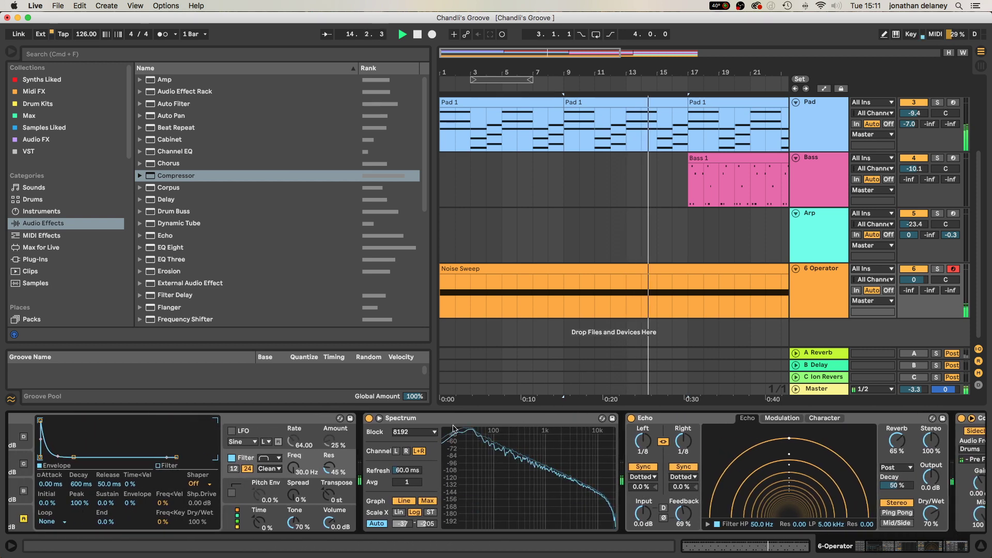
{"action": "left_click_drag", "start_coordinate": [293, 468], "coordinate": [294, 415]}
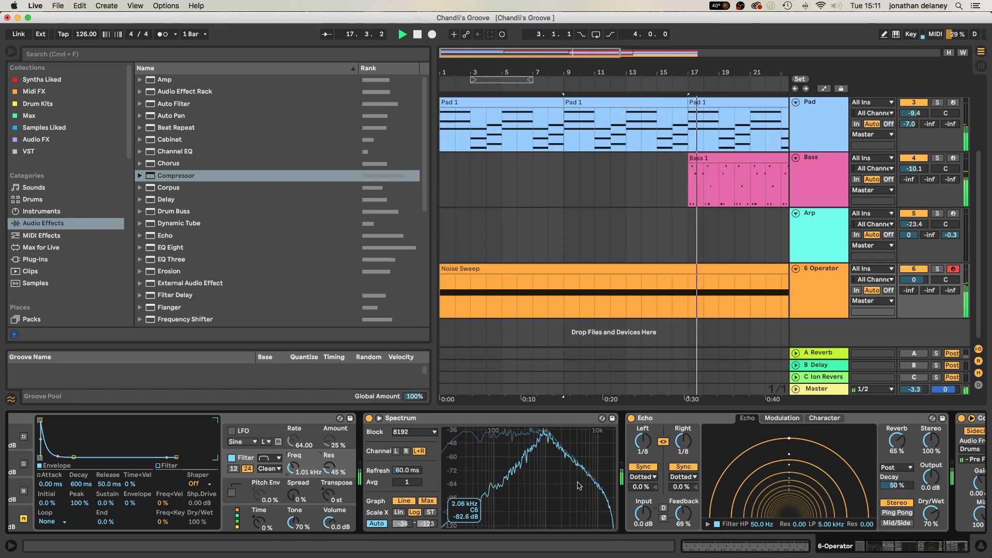
{"action": "scroll", "coordinate": [825, 497], "scroll_direction": "right", "scroll_amount": 3}
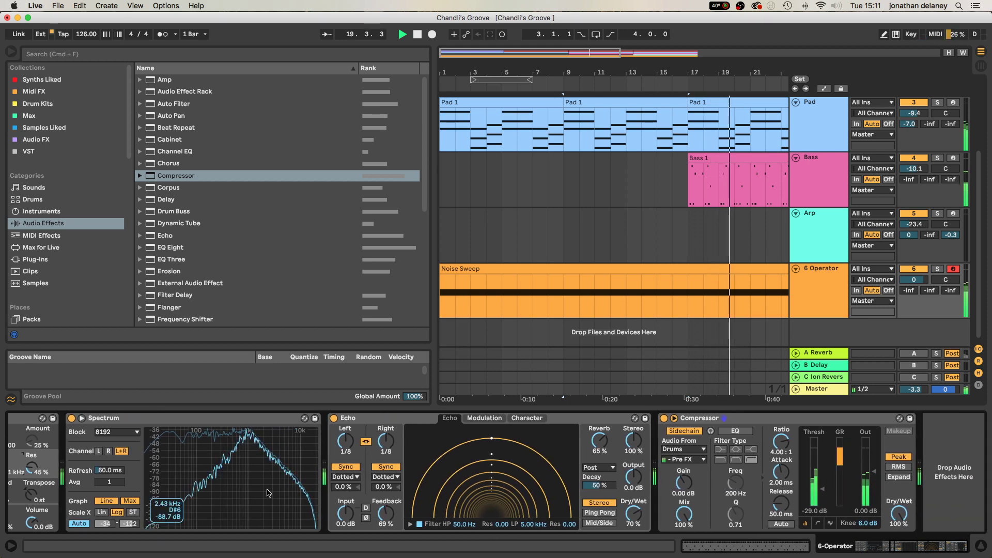
{"action": "scroll", "coordinate": [24, 470], "scroll_direction": "left", "scroll_amount": 1}
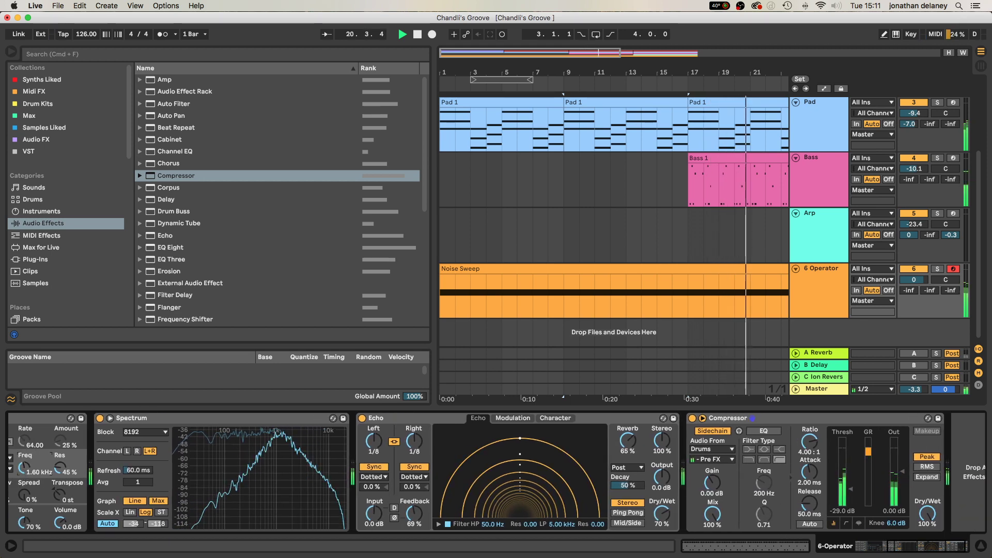
{"action": "mouse_move", "coordinate": [24, 470]}
{"action": "left_mouse_down"}
{"action": "mouse_move", "coordinate": [24, 449]}
{"action": "mouse_move", "coordinate": [25, 483]}
{"action": "mouse_move", "coordinate": [58, 450]}
{"action": "mouse_move", "coordinate": [21, 480]}
{"action": "left_mouse_up"}
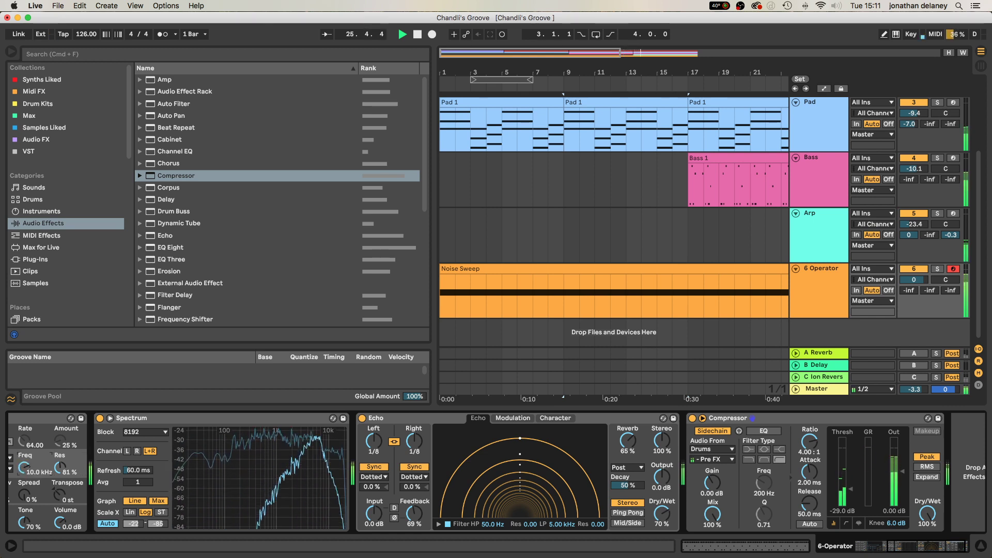
{"action": "left_click_drag", "start_coordinate": [21, 468], "coordinate": [55, 481]}
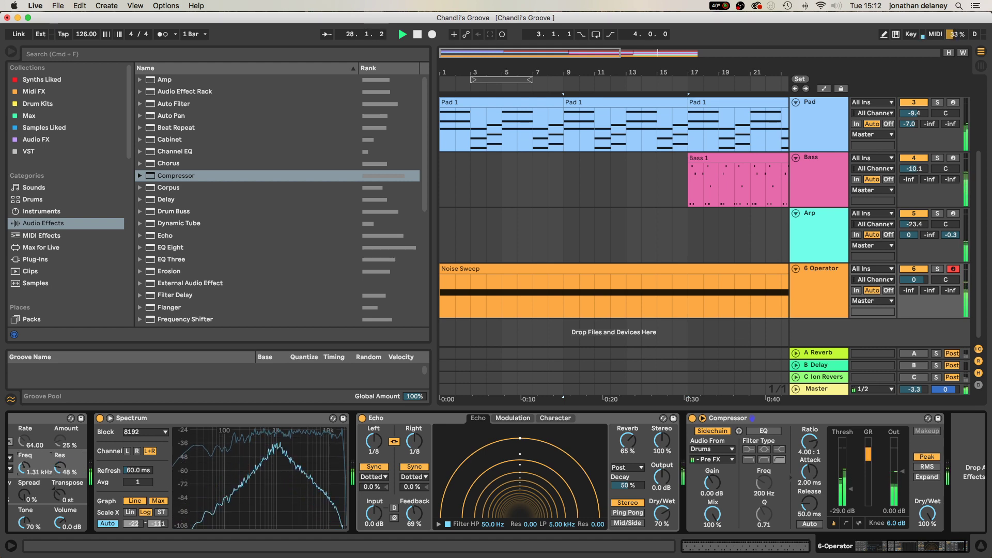
{"action": "key", "text": "space"}
{"action": "scroll", "coordinate": [314, 483], "scroll_direction": "left", "scroll_amount": 5}
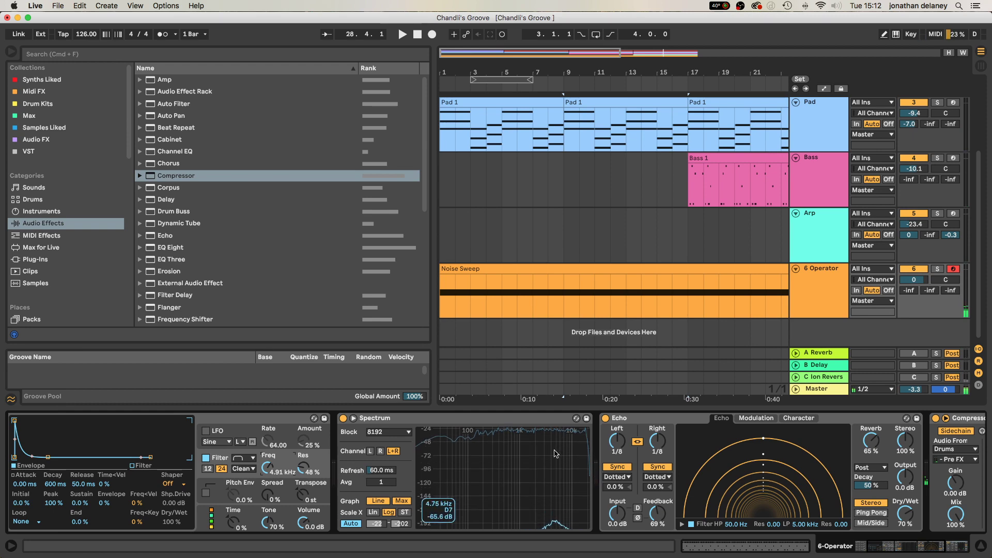
Step: Collapse the Compressor and Echo devices on the Operator track
{"action": "scroll", "coordinate": [640, 472], "scroll_direction": "right", "scroll_amount": 3}
{"action": "scroll", "coordinate": [640, 472], "scroll_direction": "right", "scroll_amount": 2}
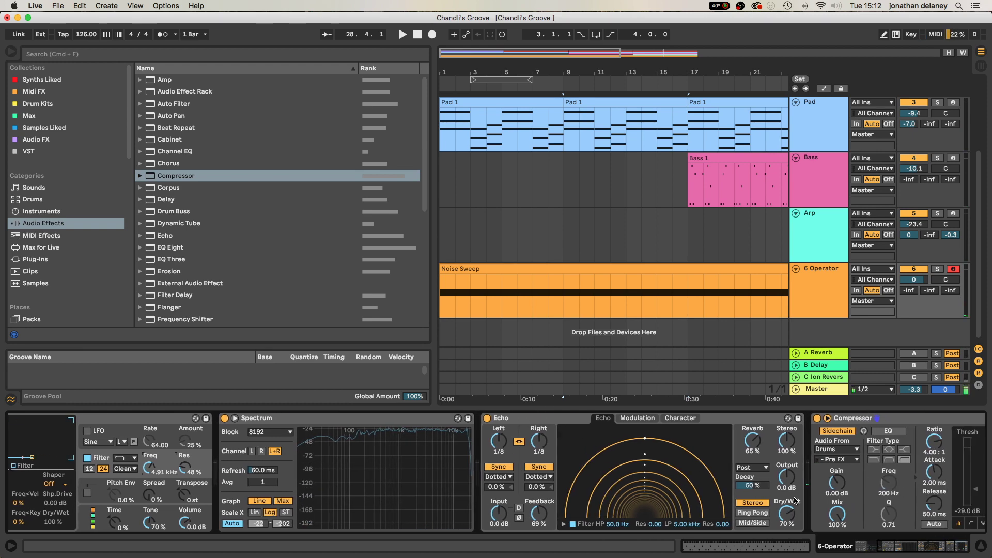
{"action": "scroll", "coordinate": [690, 501], "scroll_direction": "right", "scroll_amount": 7}
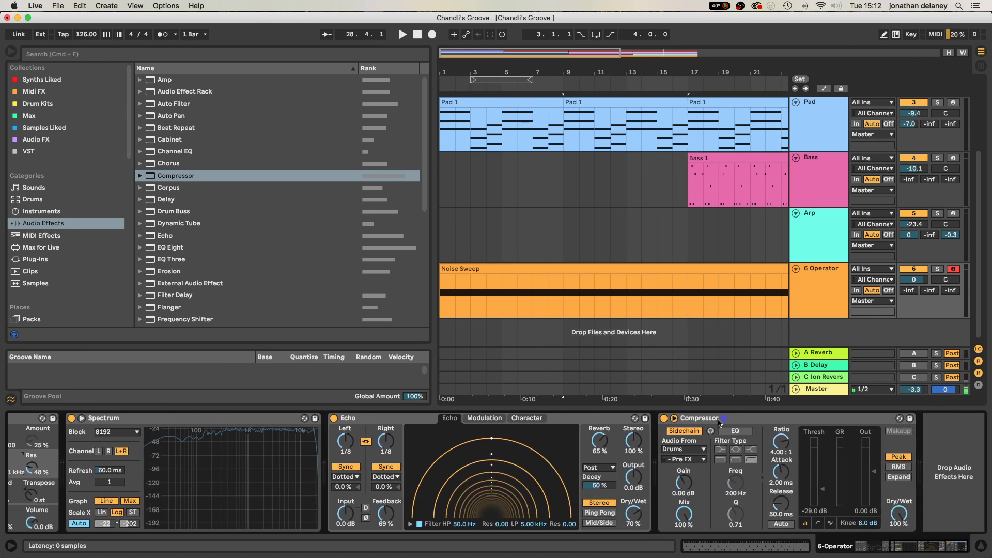
{"action": "double_click", "coordinate": [721, 419]}
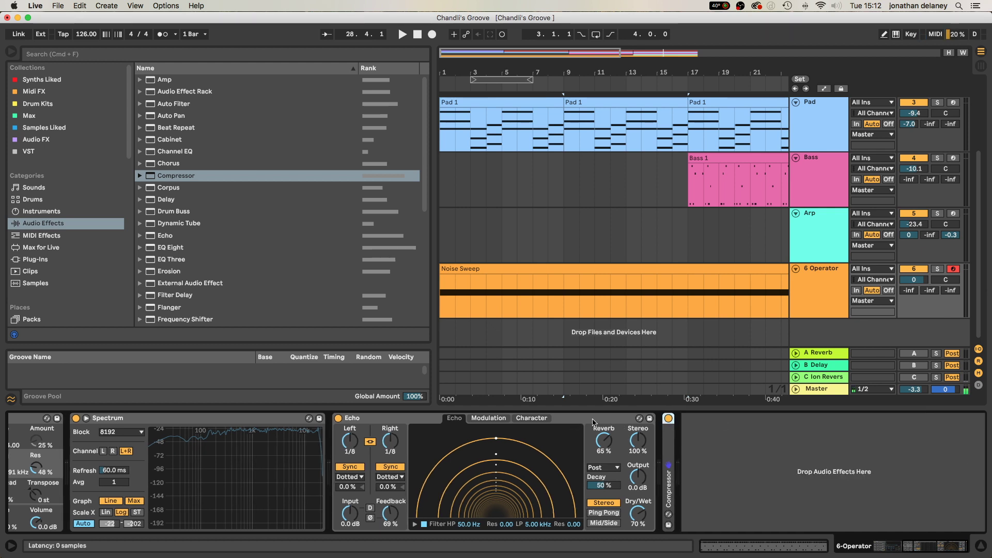
{"action": "double_click", "coordinate": [593, 422]}
{"action": "scroll", "coordinate": [411, 469], "scroll_direction": "left", "scroll_amount": 5}
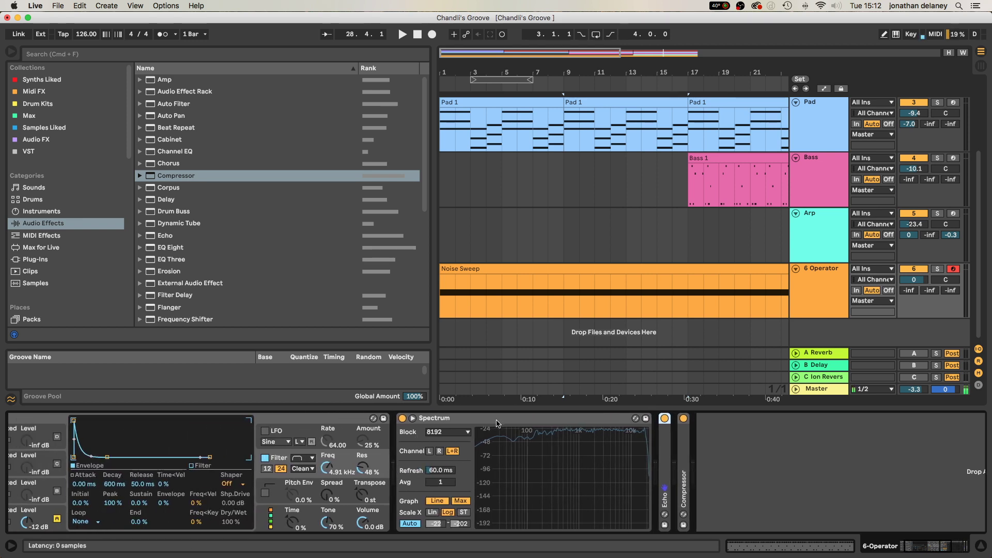
Step: Enable Operator's LFO, remove oscillator A from Destination A so only the filter is modulated, and set the LFO range to Sync
{"action": "mouse_move", "coordinate": [511, 511]}
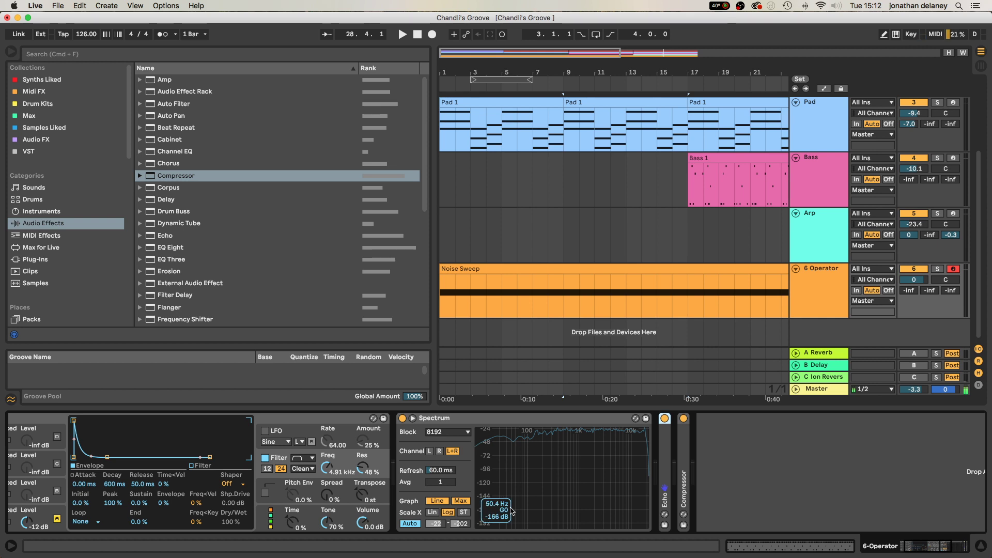
{"action": "scroll", "coordinate": [359, 493], "scroll_direction": "left", "scroll_amount": 3}
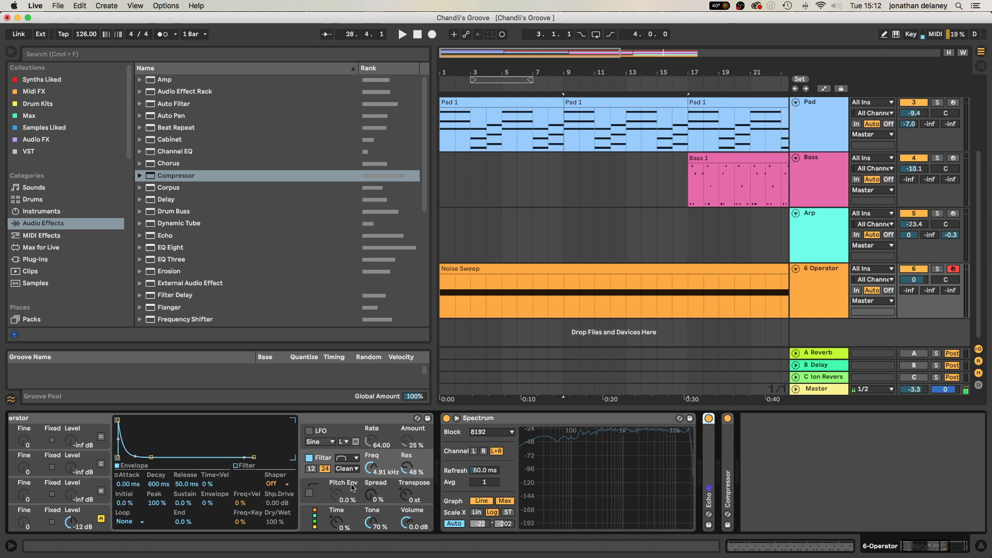
{"action": "left_click", "coordinate": [359, 436]}
{"action": "scroll", "coordinate": [355, 439], "scroll_direction": "left", "scroll_amount": 3}
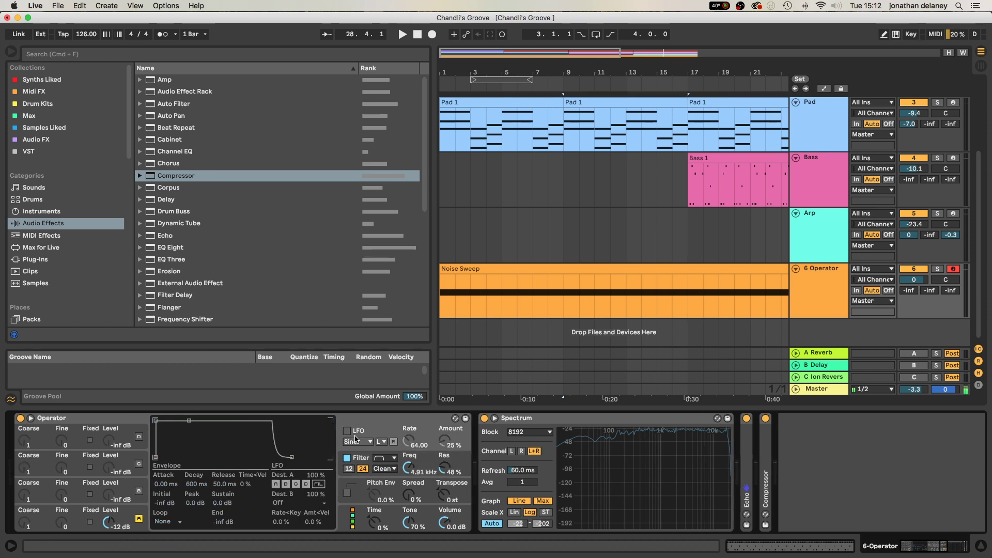
{"action": "left_click", "coordinate": [347, 431]}
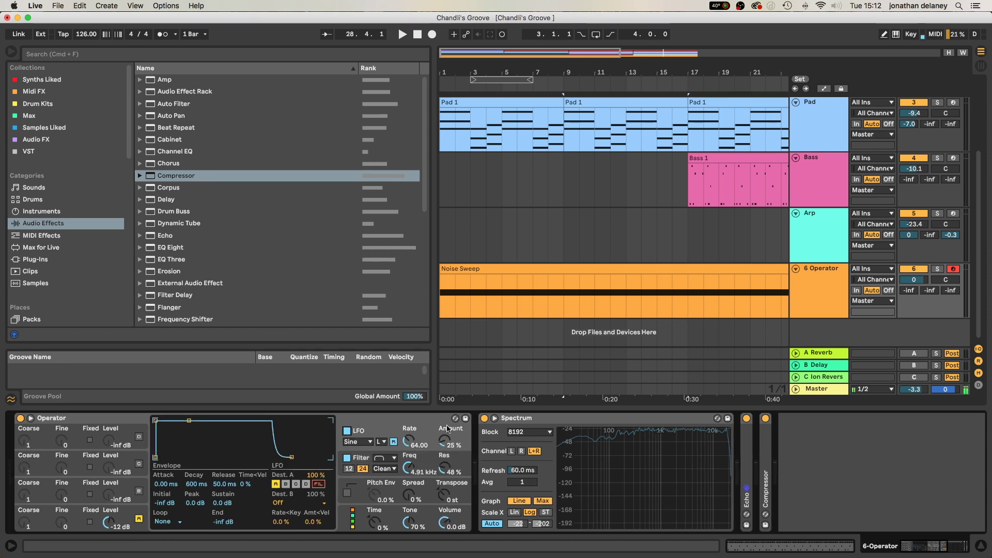
{"action": "left_click", "coordinate": [276, 484]}
{"action": "left_click", "coordinate": [382, 442]}
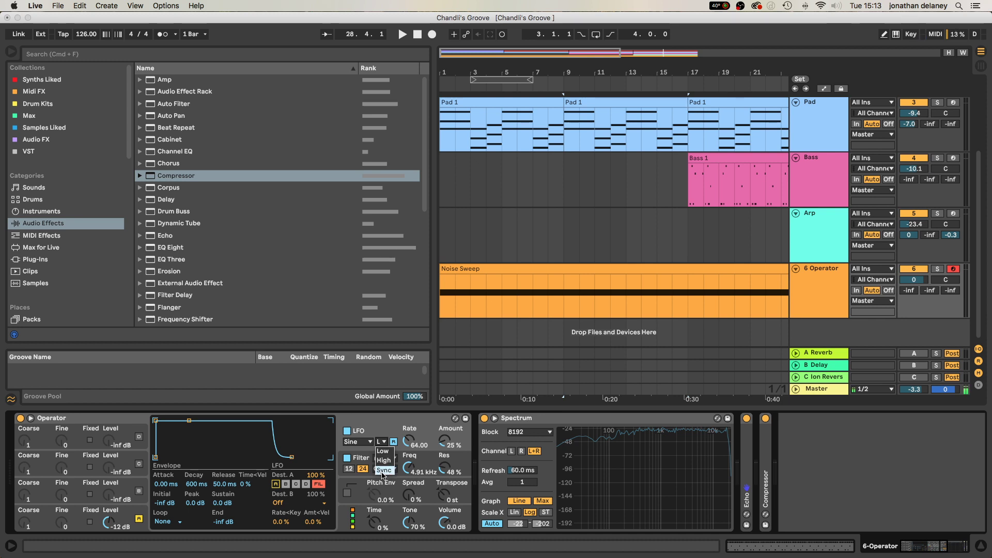
{"action": "left_click", "coordinate": [384, 471]}
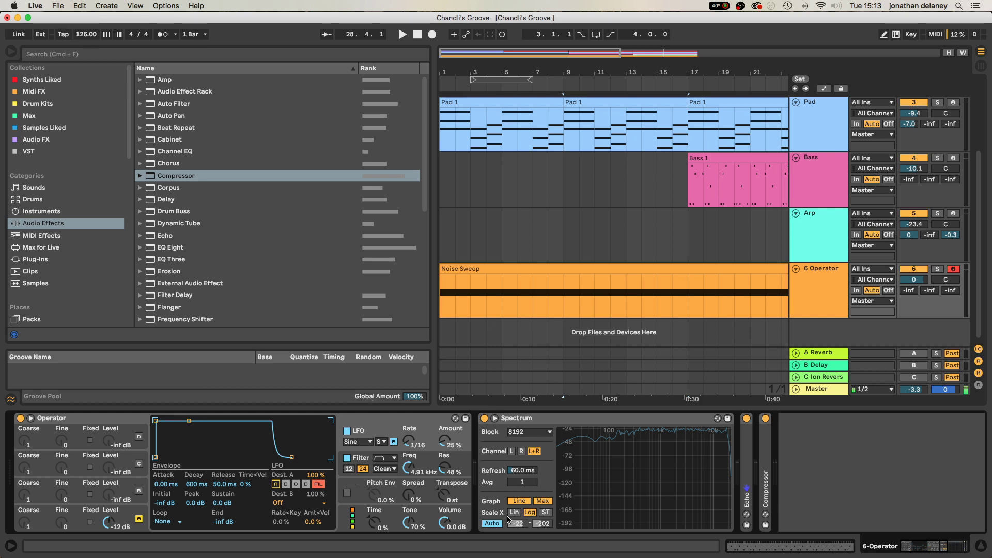
{"action": "left_click", "coordinate": [81, 35]}
{"action": "left_click", "coordinate": [346, 431]}
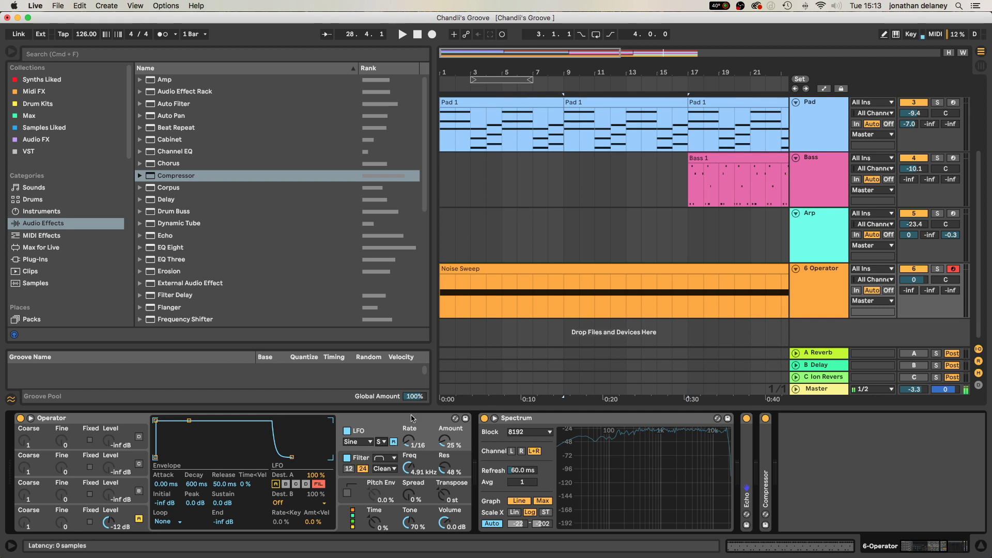
Step: During playback, raise Operator's LFO amount to 51% and set the filter frequency to 1.23 kHz
{"action": "key", "text": "space"}
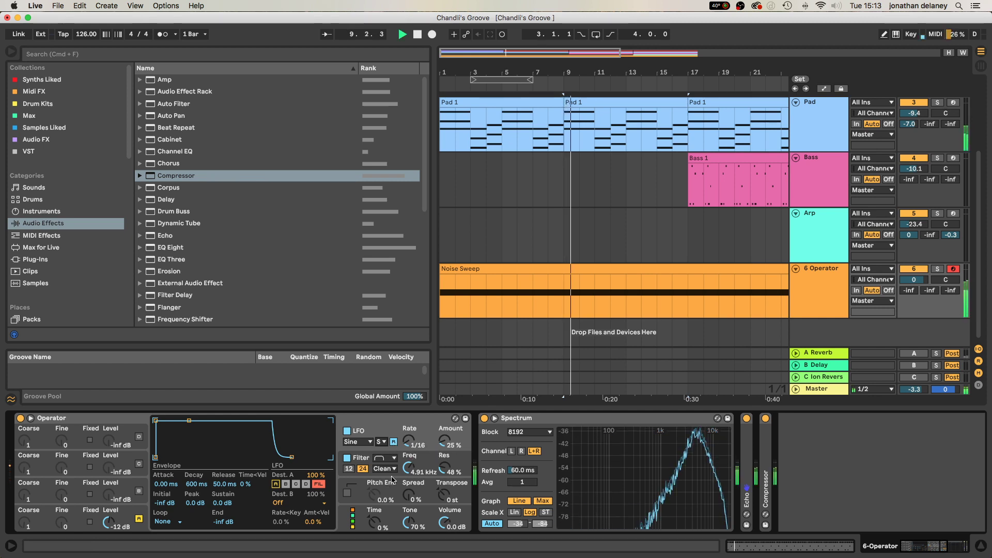
{"action": "left_click_drag", "start_coordinate": [410, 471], "coordinate": [409, 496]}
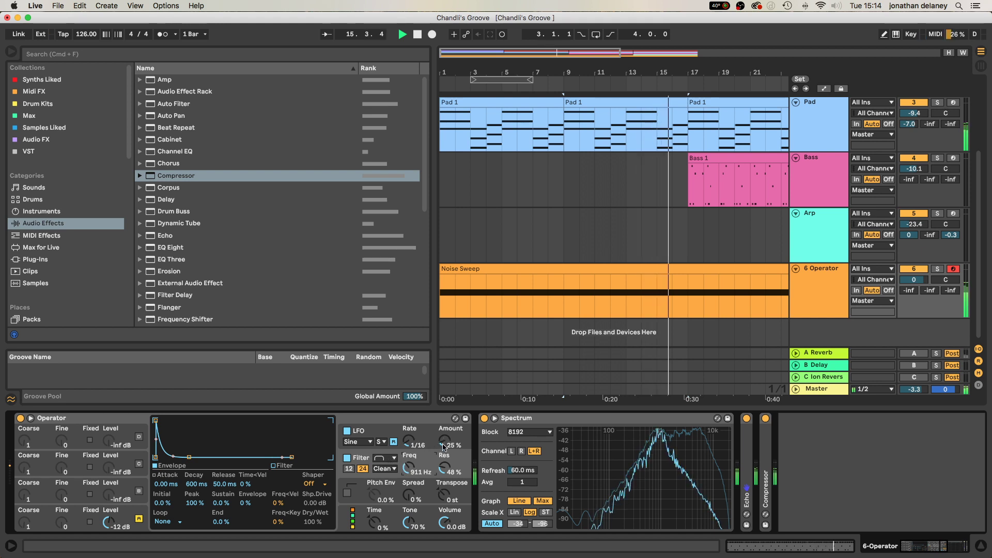
{"action": "left_click_drag", "start_coordinate": [443, 440], "coordinate": [442, 428]}
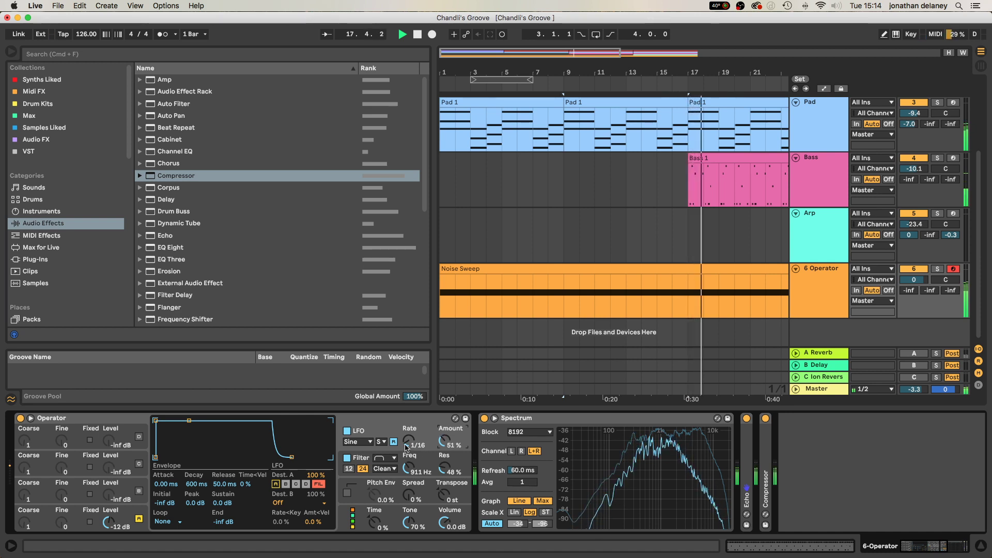
{"action": "mouse_move", "coordinate": [417, 474]}
{"action": "left_mouse_down"}
{"action": "mouse_move", "coordinate": [416, 482]}
{"action": "mouse_move", "coordinate": [417, 457]}
{"action": "mouse_move", "coordinate": [407, 464]}
{"action": "left_mouse_up"}
{"action": "left_click", "coordinate": [382, 437]}
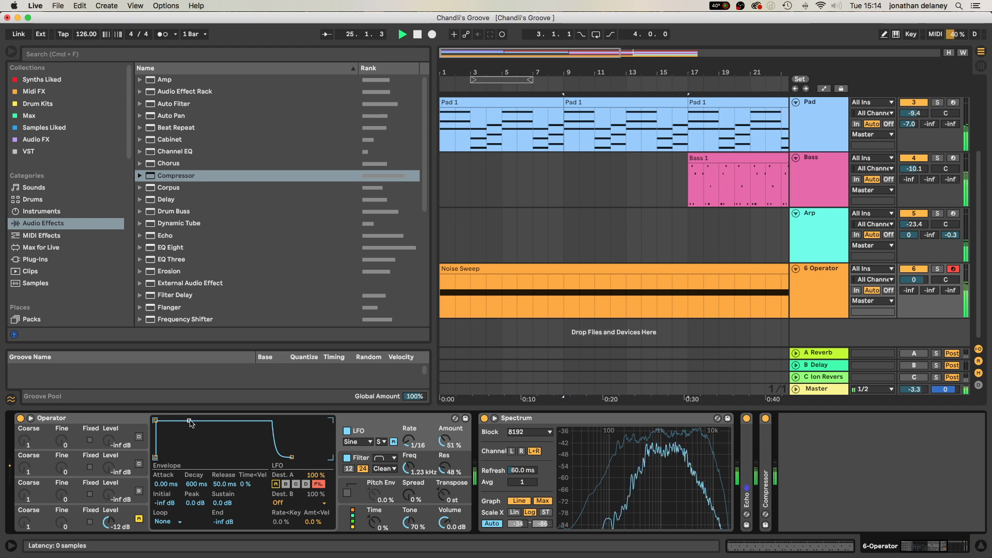
Step: Extend the LFO envelope's decay to 60.0 s and change the LFO waveform to Square
{"action": "mouse_move", "coordinate": [190, 424]}
{"action": "left_mouse_down"}
{"action": "mouse_move", "coordinate": [178, 444]}
{"action": "mouse_move", "coordinate": [150, 457]}
{"action": "mouse_move", "coordinate": [168, 429]}
{"action": "mouse_move", "coordinate": [193, 421]}
{"action": "mouse_move", "coordinate": [193, 442]}
{"action": "mouse_move", "coordinate": [198, 421]}
{"action": "left_mouse_up"}
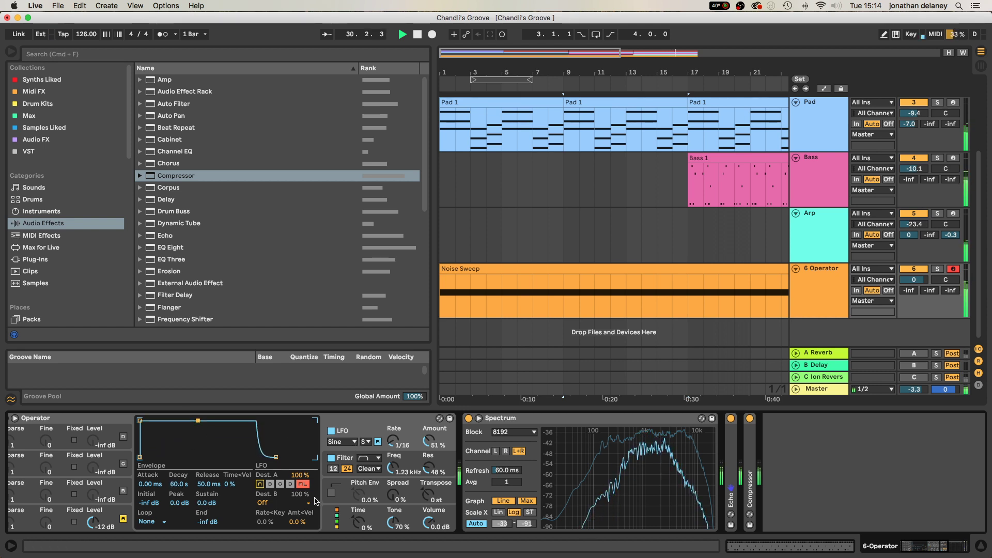
{"action": "left_click", "coordinate": [349, 443]}
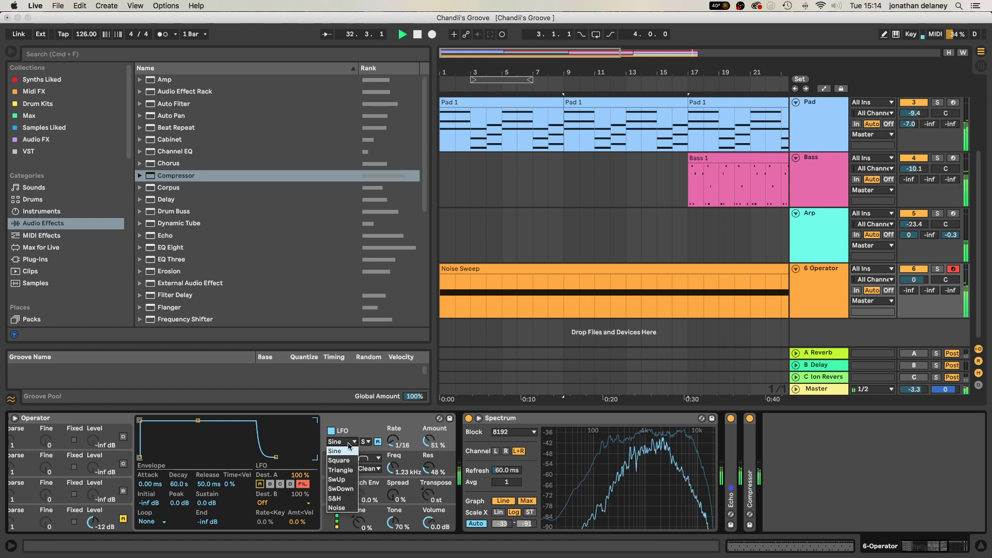
{"action": "left_click", "coordinate": [354, 461]}
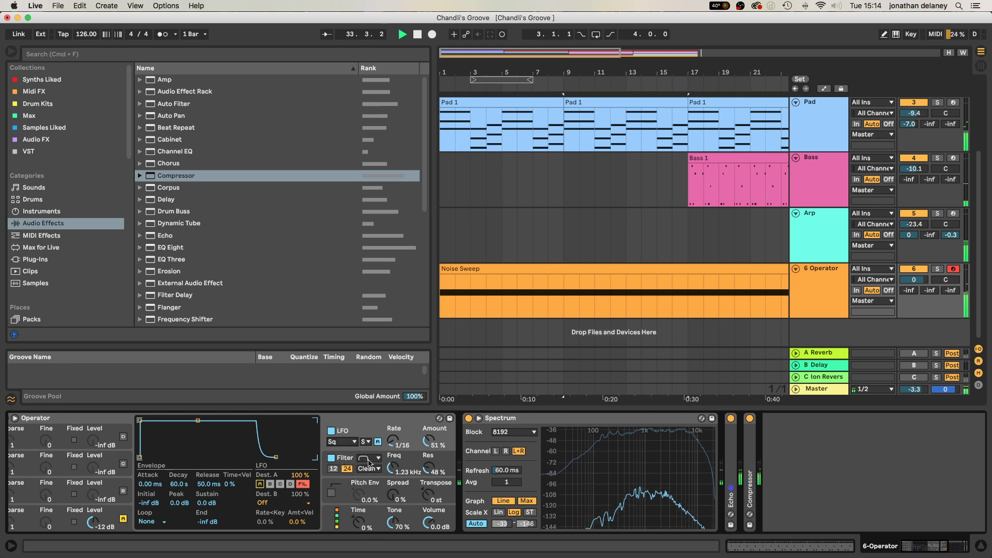
Step: Stop playback, loop the arrangement over the Drums clip spanning bars 17 to 25, and play the loop
{"action": "scroll", "coordinate": [712, 180], "scroll_direction": "right", "scroll_amount": 10}
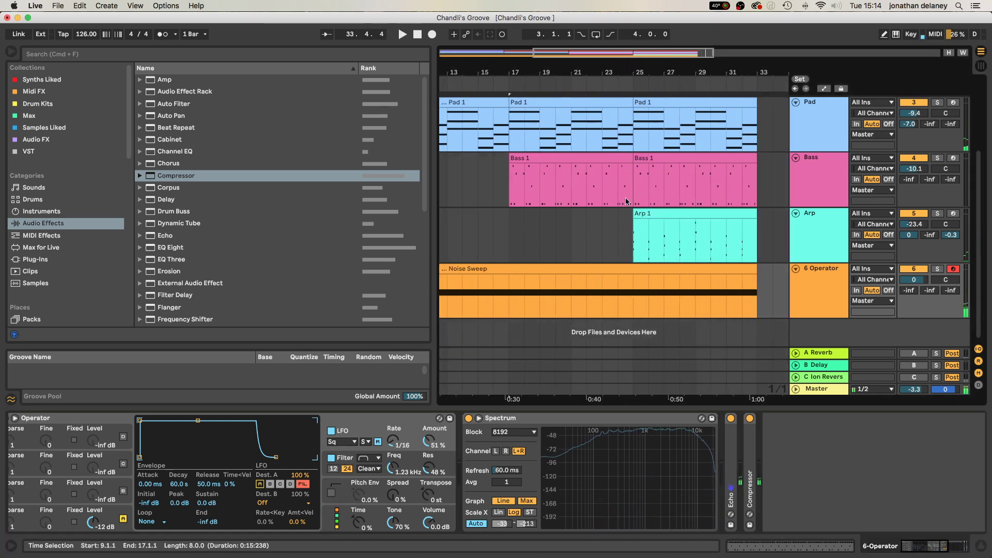
{"action": "scroll", "coordinate": [591, 186], "scroll_direction": "up", "scroll_amount": 5}
{"action": "scroll", "coordinate": [590, 186], "scroll_direction": "left", "scroll_amount": 2}
{"action": "left_click", "coordinate": [539, 159]}
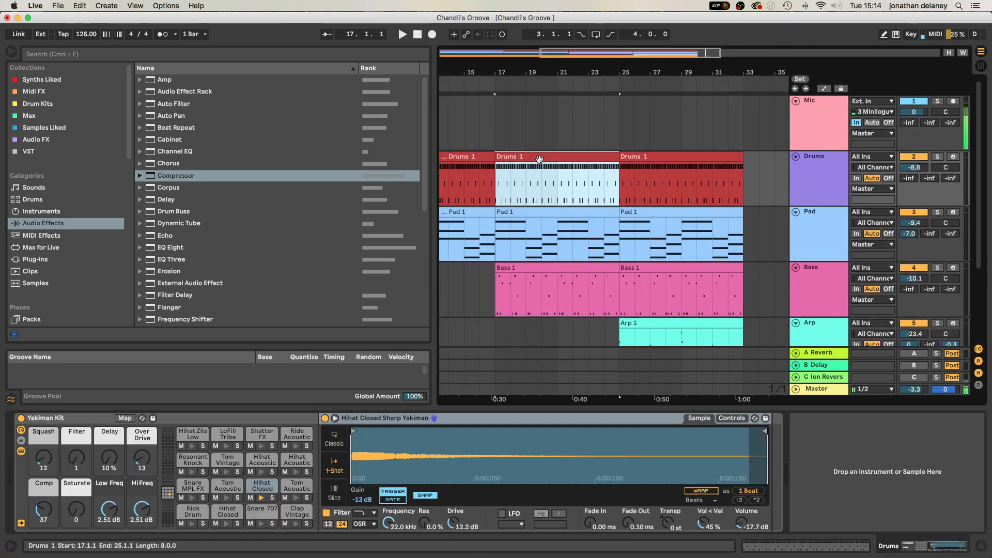
{"action": "key", "text": "super+l"}
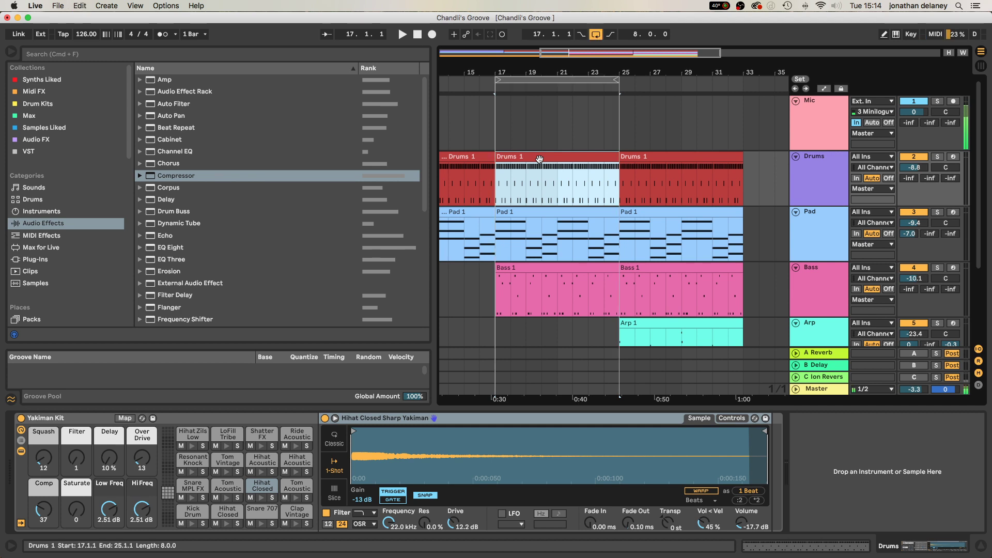
{"action": "key", "text": "space"}
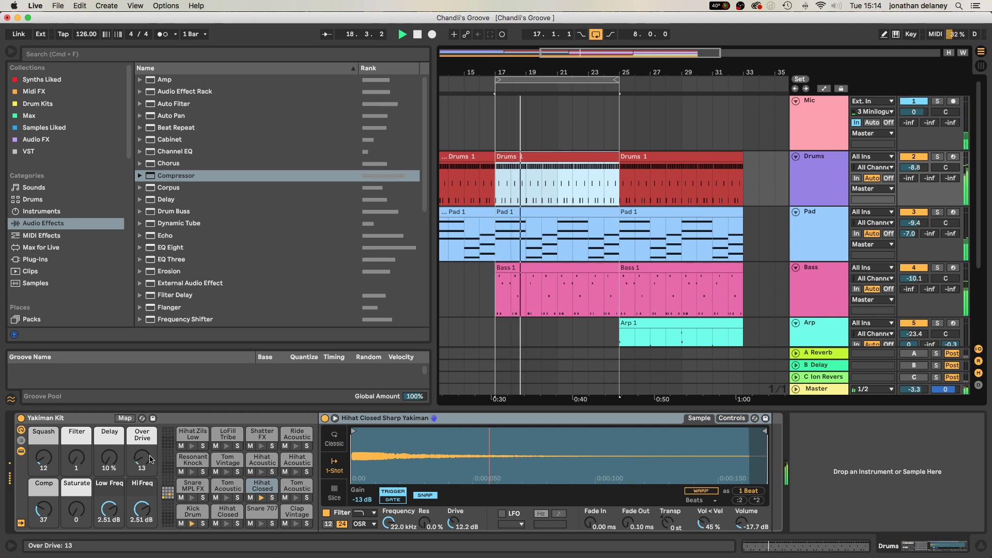
Step: Show the Operator track's devices and raise the filter frequency to 4.01 kHz while the loop plays
{"action": "scroll", "coordinate": [884, 200], "scroll_direction": "right", "scroll_amount": 1}
{"action": "scroll", "coordinate": [801, 240], "scroll_direction": "down", "scroll_amount": 4}
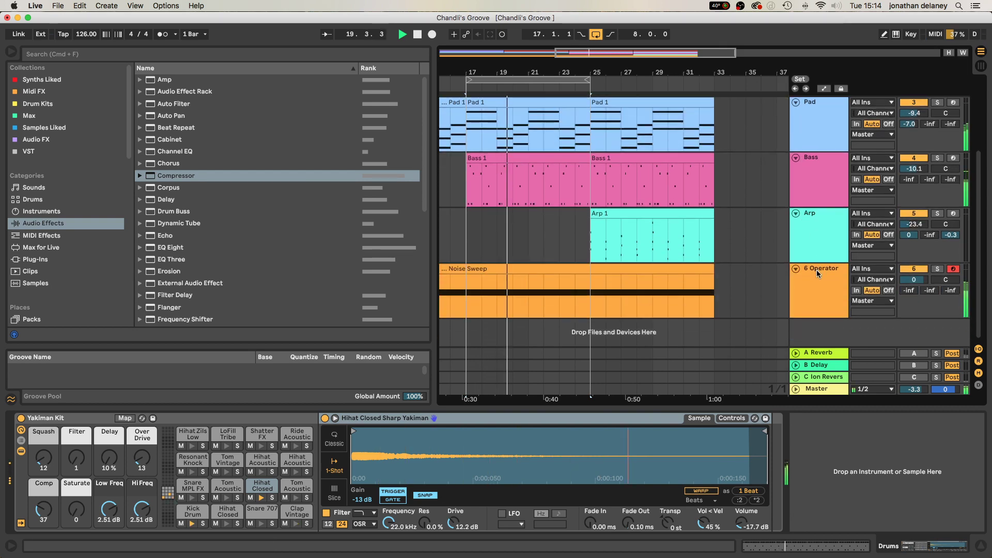
{"action": "left_click", "coordinate": [816, 270]}
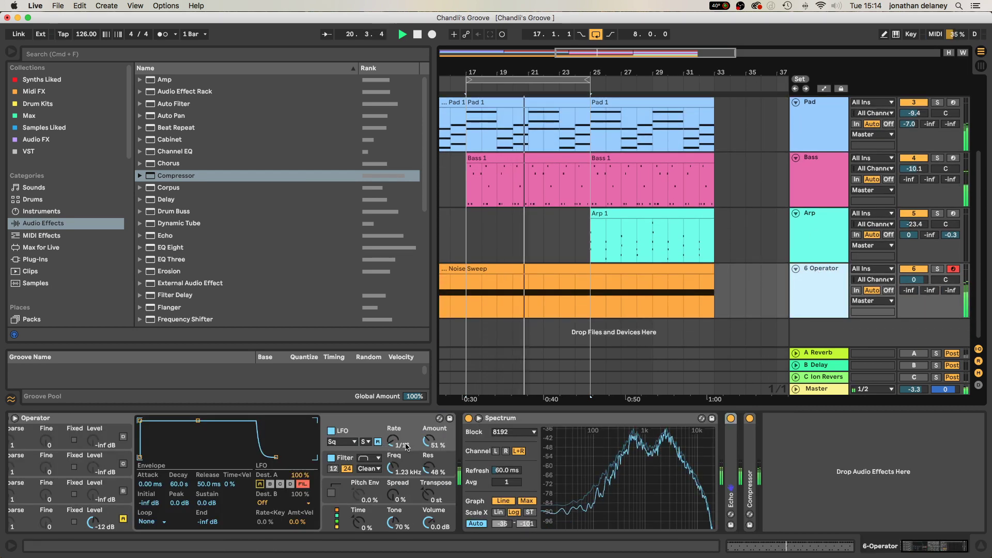
{"action": "left_click_drag", "start_coordinate": [391, 466], "coordinate": [401, 465]}
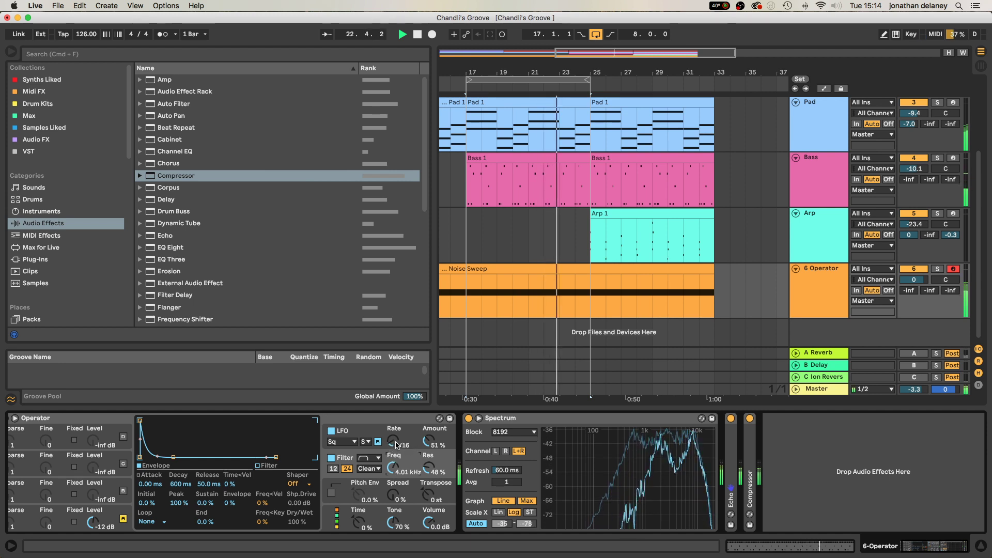
Step: Switch Operator's LFO range to High and raise the LFO rate to 125.99
{"action": "left_click", "coordinate": [366, 442]}
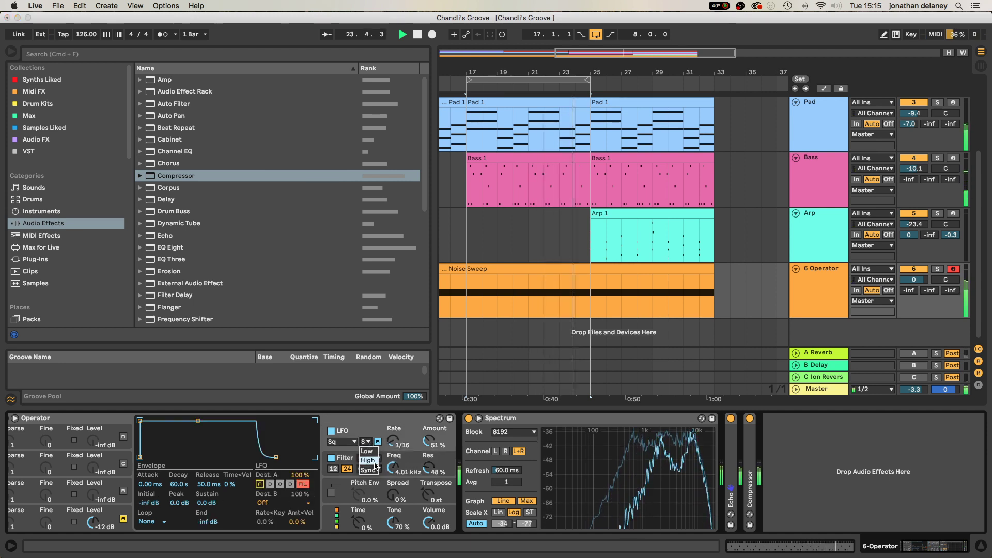
{"action": "left_click", "coordinate": [367, 462]}
{"action": "left_click_drag", "start_coordinate": [395, 448], "coordinate": [395, 431]}
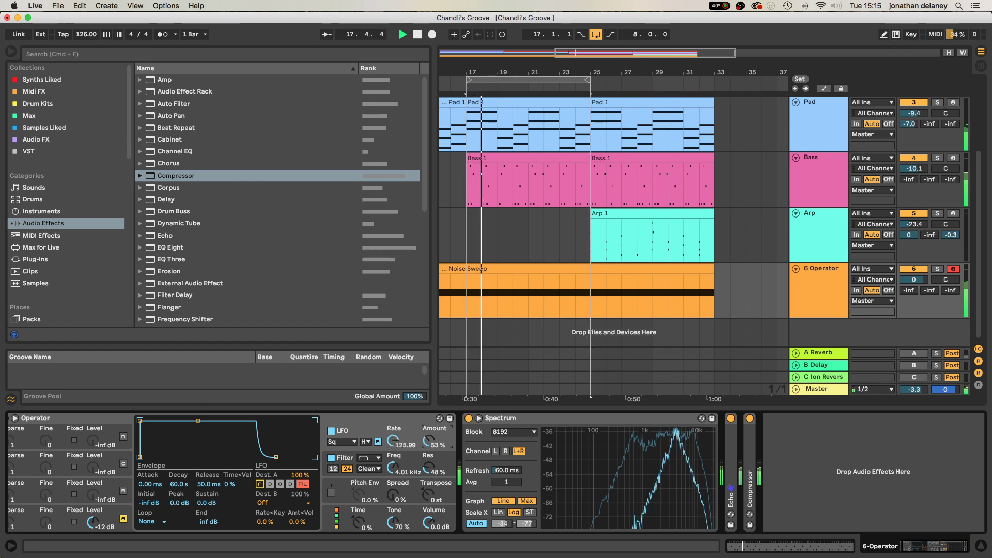
Step: Sweep Operator's filter frequency to 2.17 kHz, set the LFO to rate 86.68 and amount 98%, and raise the resonance to 56%
{"action": "left_click_drag", "start_coordinate": [396, 465], "coordinate": [388, 465]}
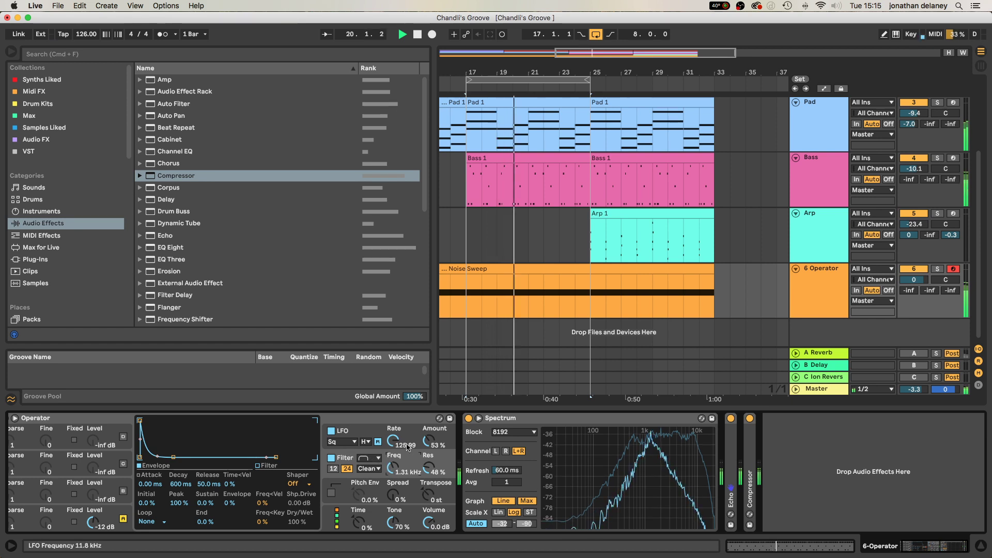
{"action": "left_click_drag", "start_coordinate": [394, 440], "coordinate": [428, 429]}
{"action": "left_click_drag", "start_coordinate": [397, 477], "coordinate": [429, 471]}
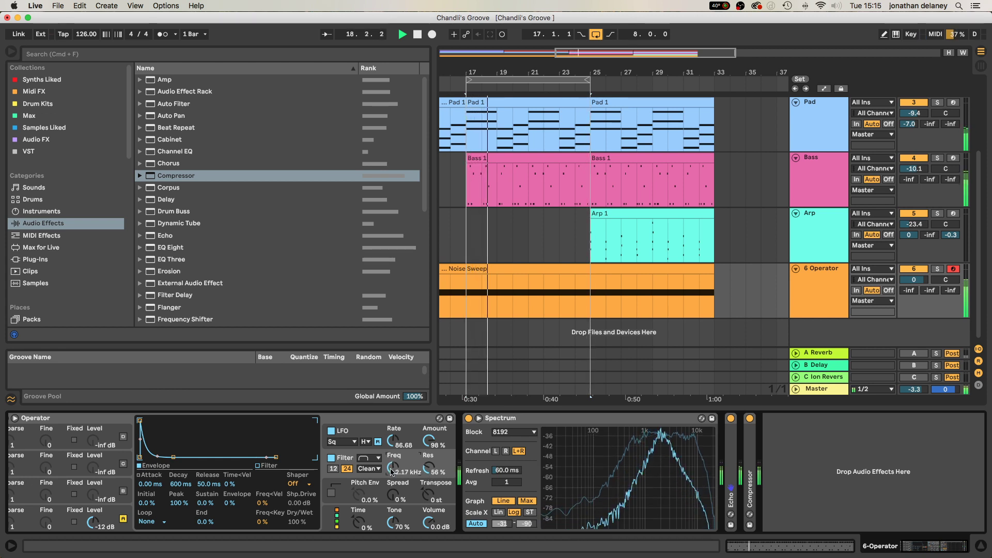
Step: Sweep Operator's filter frequency down to 170 Hz and back up to 4.44 kHz, and set the LFO rate to 64.51
{"action": "left_click_drag", "start_coordinate": [391, 471], "coordinate": [391, 511]}
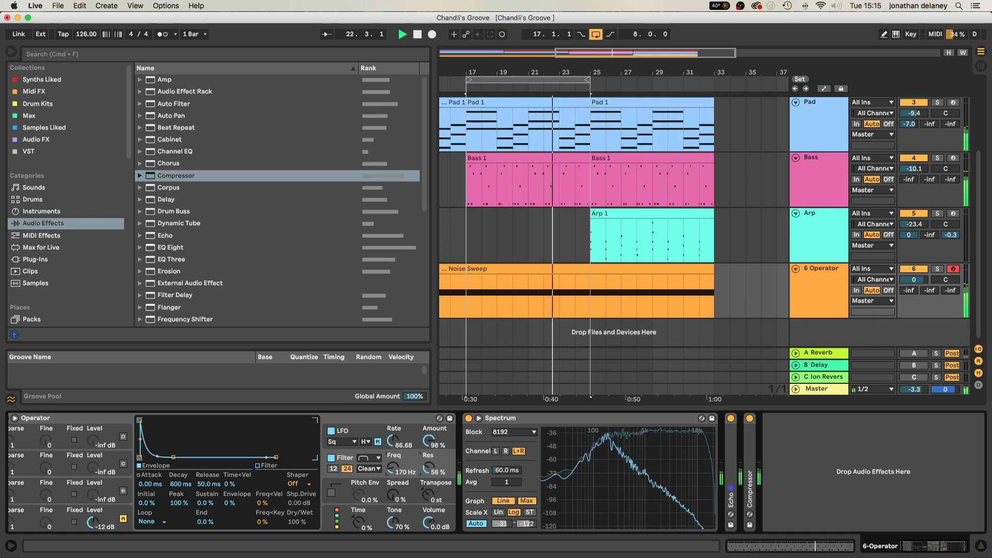
{"action": "left_click_drag", "start_coordinate": [393, 468], "coordinate": [393, 415]}
{"action": "left_click_drag", "start_coordinate": [395, 472], "coordinate": [396, 485]}
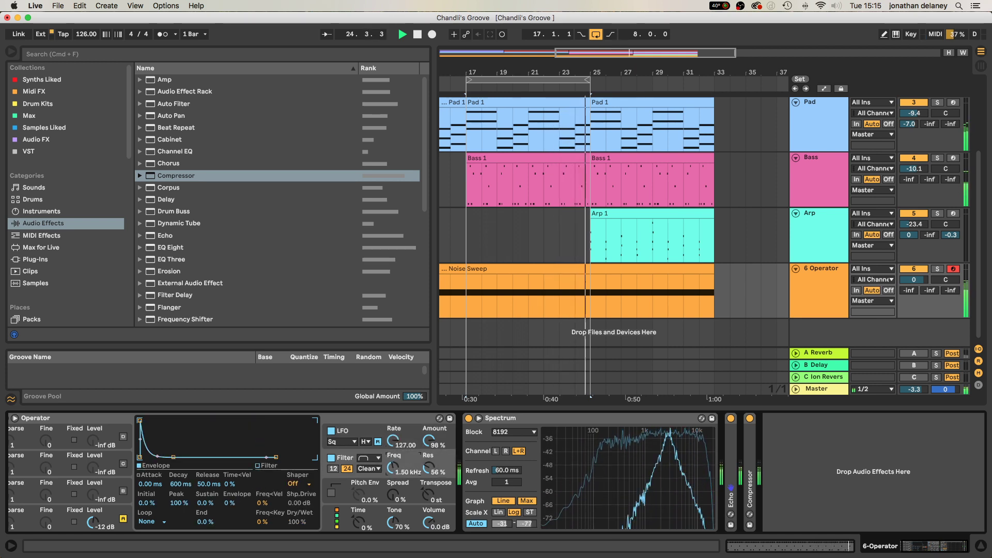
{"action": "mouse_move", "coordinate": [393, 441]}
{"action": "left_mouse_down"}
{"action": "mouse_move", "coordinate": [394, 463]}
{"action": "mouse_move", "coordinate": [391, 435]}
{"action": "mouse_move", "coordinate": [392, 449]}
{"action": "left_mouse_up"}
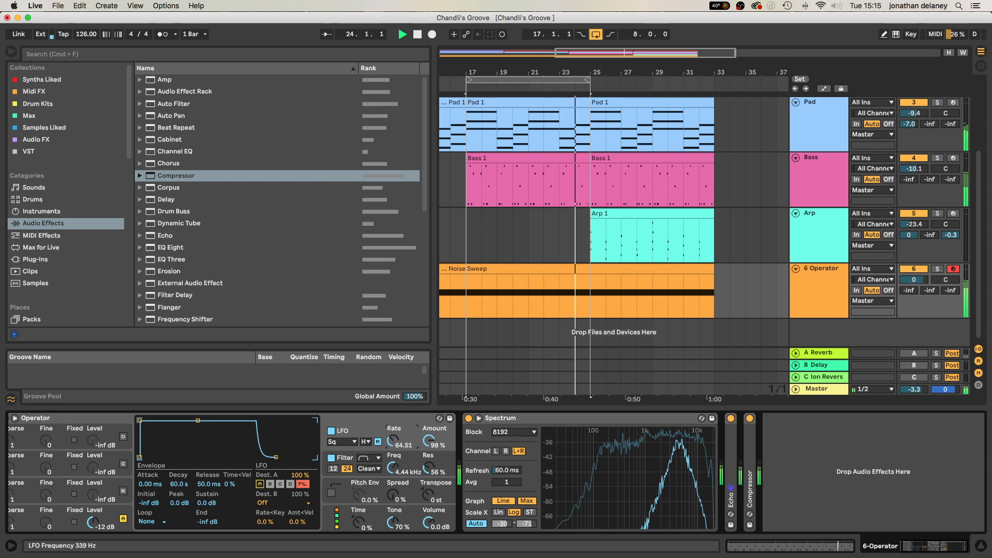
Step: Set Operator's LFO rate to 106.84 and amount to 77%, and sweep the filter frequency down to 329 Hz
{"action": "left_click_drag", "start_coordinate": [391, 440], "coordinate": [392, 443]}
{"action": "left_click_drag", "start_coordinate": [393, 467], "coordinate": [393, 475]}
{"action": "left_click_drag", "start_coordinate": [429, 440], "coordinate": [393, 462]}
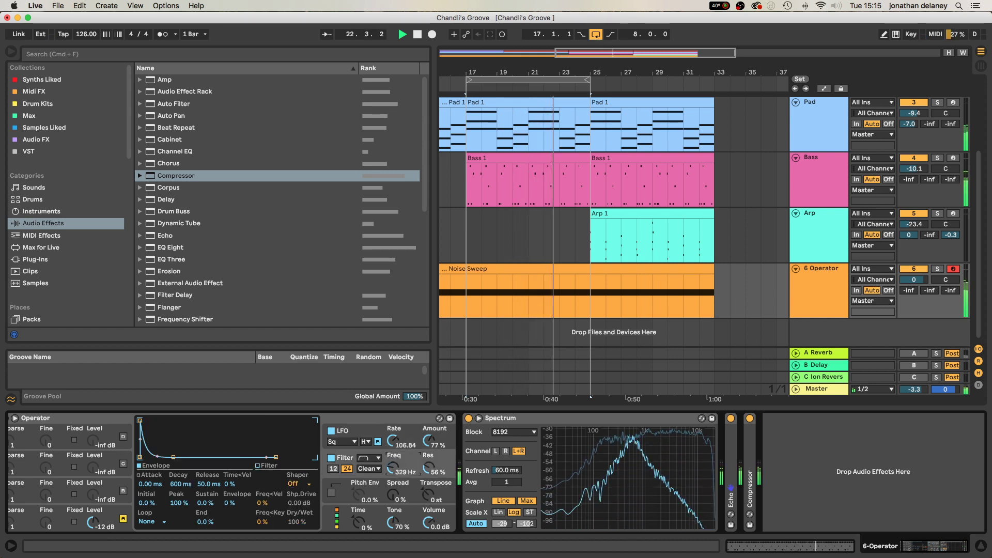
Step: Bypass Echo, raise Operator's filter frequency to 3.36 kHz and set the LFO rate to 64.51
{"action": "left_click", "coordinate": [730, 418]}
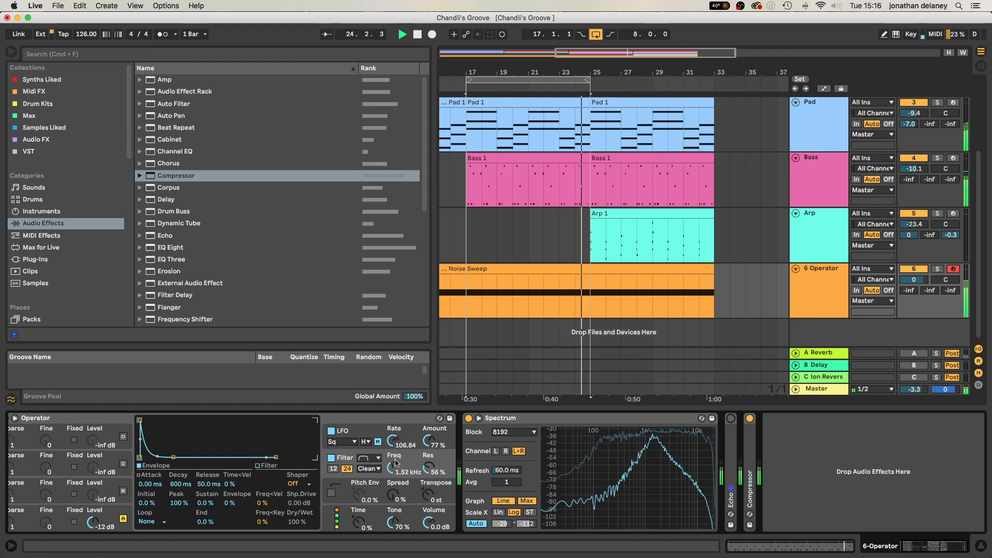
{"action": "left_click_drag", "start_coordinate": [395, 462], "coordinate": [394, 446]}
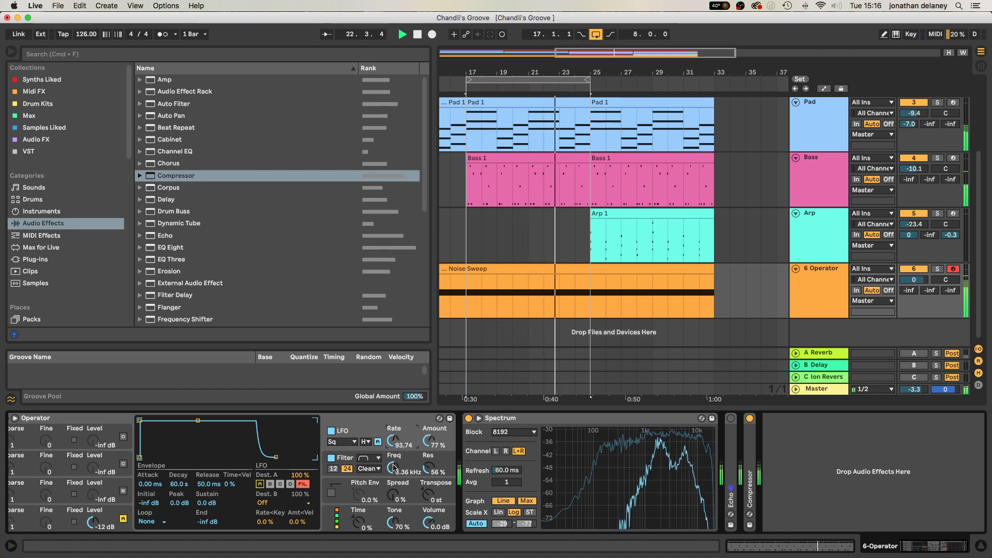
{"action": "left_click_drag", "start_coordinate": [393, 444], "coordinate": [393, 465]}
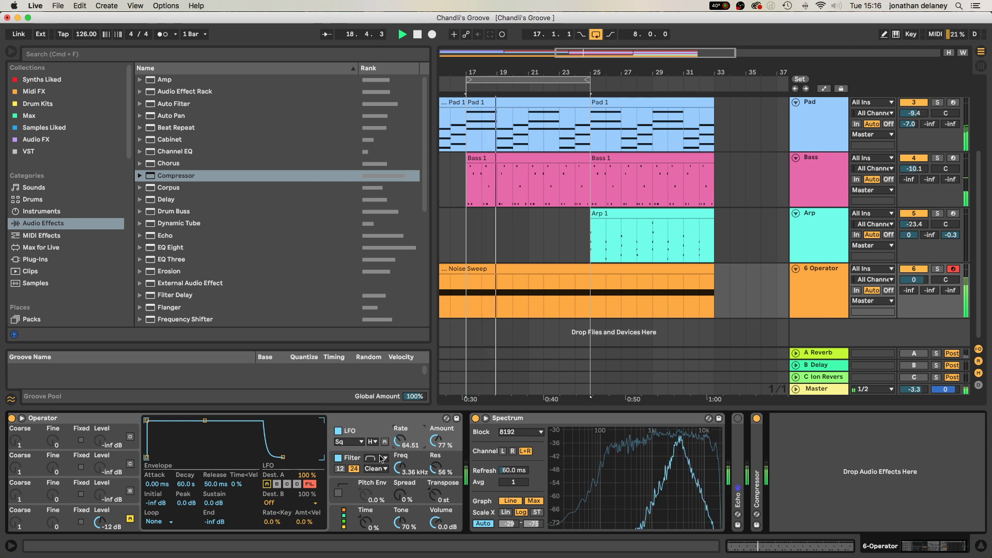
Step: Change Operator's LFO waveform to S&H with rate 4.03 and amount 44%, and lower the filter frequency to 208 Hz
{"action": "left_click", "coordinate": [349, 442]}
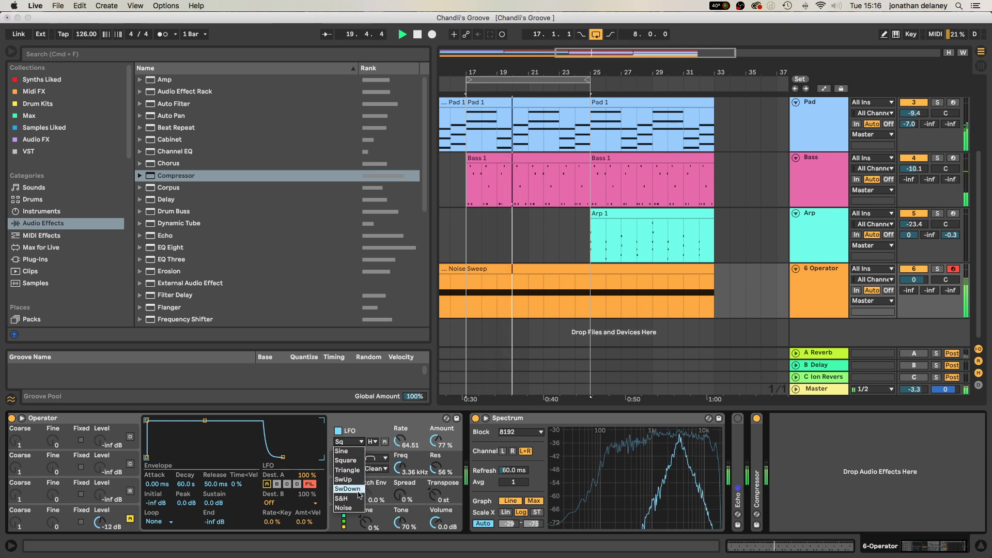
{"action": "left_click", "coordinate": [341, 498]}
{"action": "left_click_drag", "start_coordinate": [394, 444], "coordinate": [400, 483]}
{"action": "left_click_drag", "start_coordinate": [432, 441], "coordinate": [432, 458]}
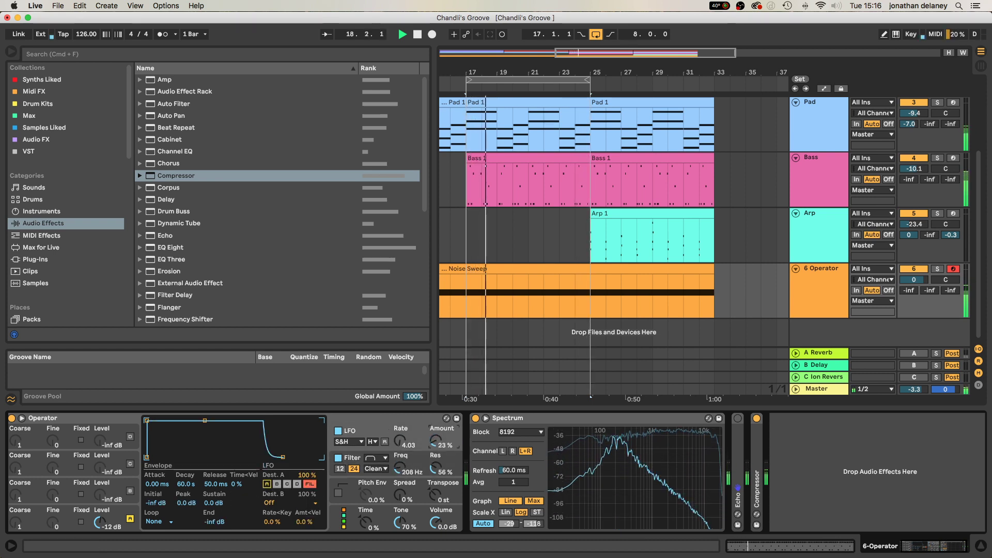
Step: Change Operator's LFO waveform to Triangle with rate 27.21 and amount 79%, and set the filter frequency to 283 Hz
{"action": "left_click", "coordinate": [351, 442]}
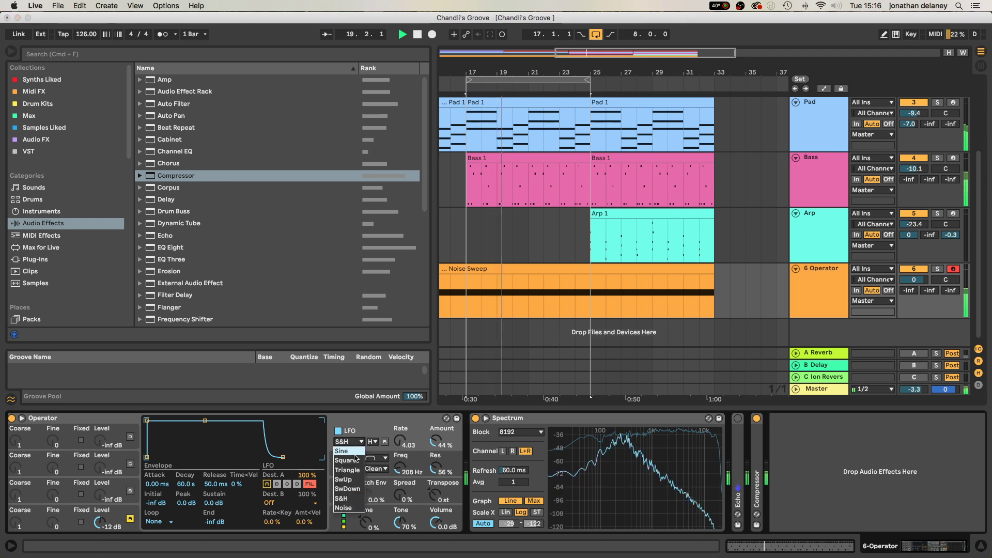
{"action": "left_click", "coordinate": [347, 471]}
{"action": "left_click_drag", "start_coordinate": [398, 445], "coordinate": [398, 403]}
{"action": "mouse_move", "coordinate": [434, 443]}
{"action": "left_mouse_down"}
{"action": "mouse_move", "coordinate": [434, 429]}
{"action": "mouse_move", "coordinate": [434, 437]}
{"action": "left_mouse_up"}
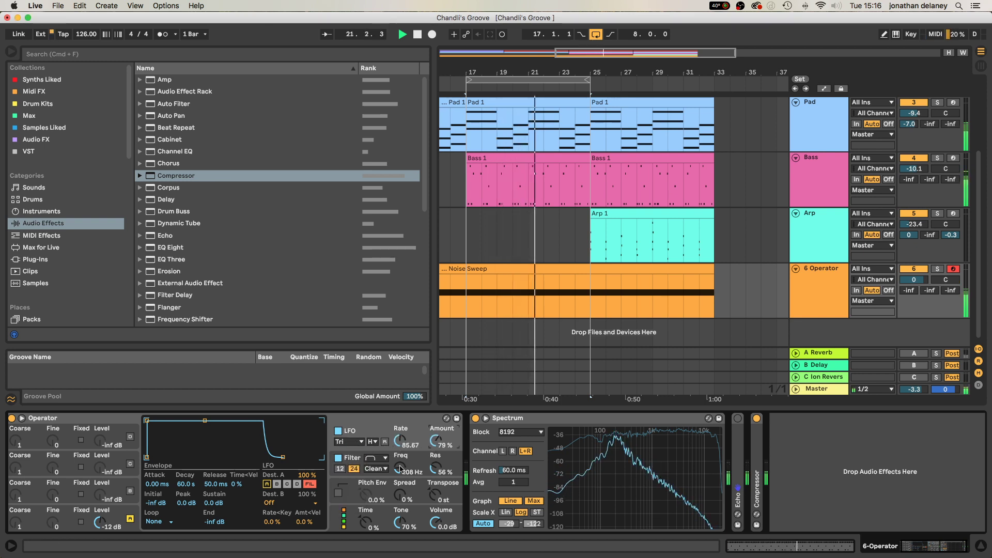
{"action": "mouse_move", "coordinate": [399, 468]}
{"action": "left_mouse_down"}
{"action": "mouse_move", "coordinate": [400, 439]}
{"action": "mouse_move", "coordinate": [400, 486]}
{"action": "left_mouse_up"}
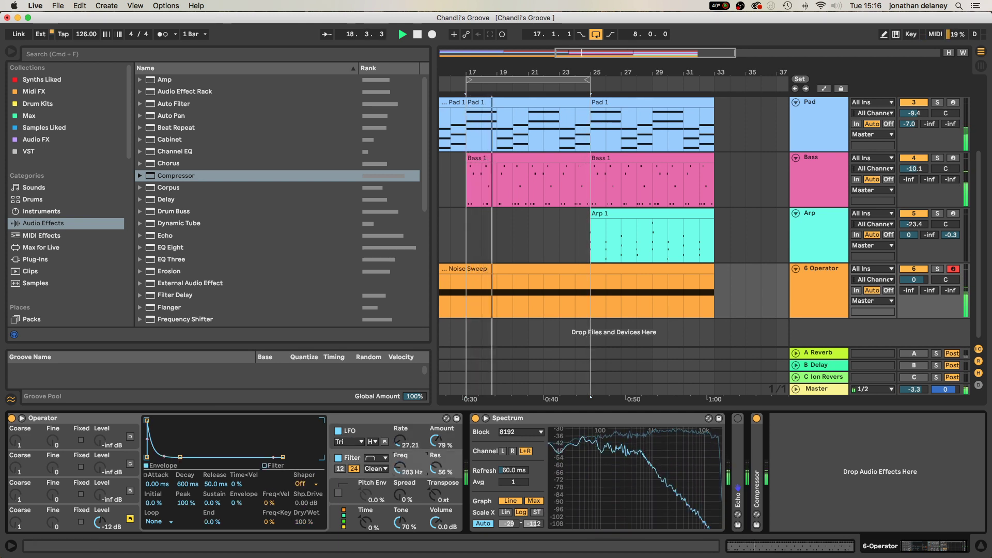
Step: Re-enable Echo, raise Operator's filter resonance to 79% and sweep the filter frequency to 408 Hz
{"action": "left_click", "coordinate": [738, 419]}
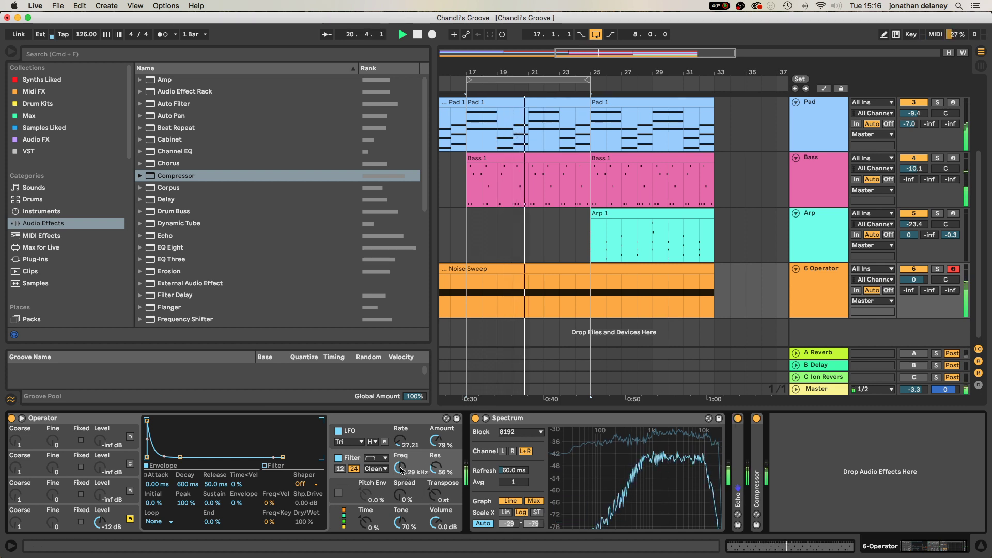
{"action": "left_click_drag", "start_coordinate": [401, 469], "coordinate": [401, 509]}
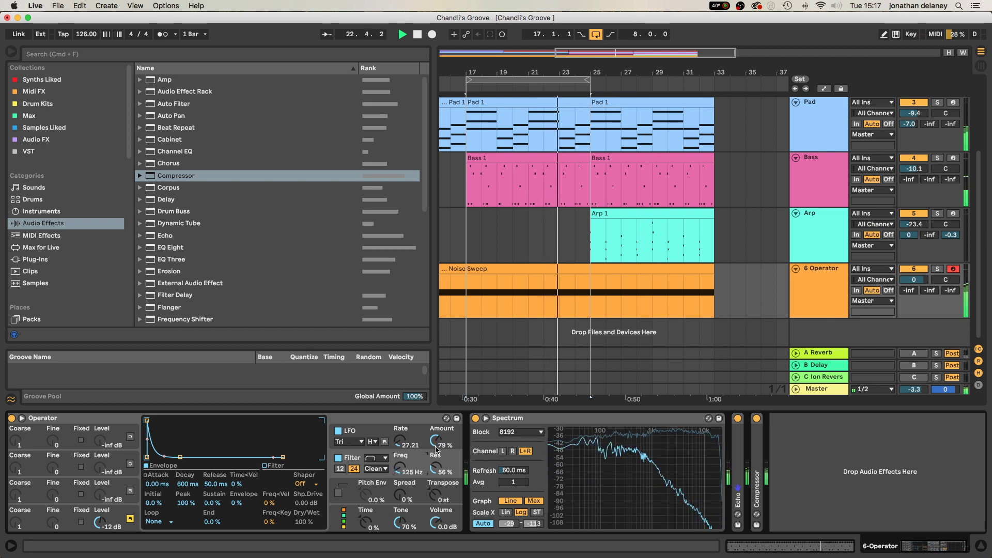
{"action": "left_click_drag", "start_coordinate": [435, 468], "coordinate": [410, 457]}
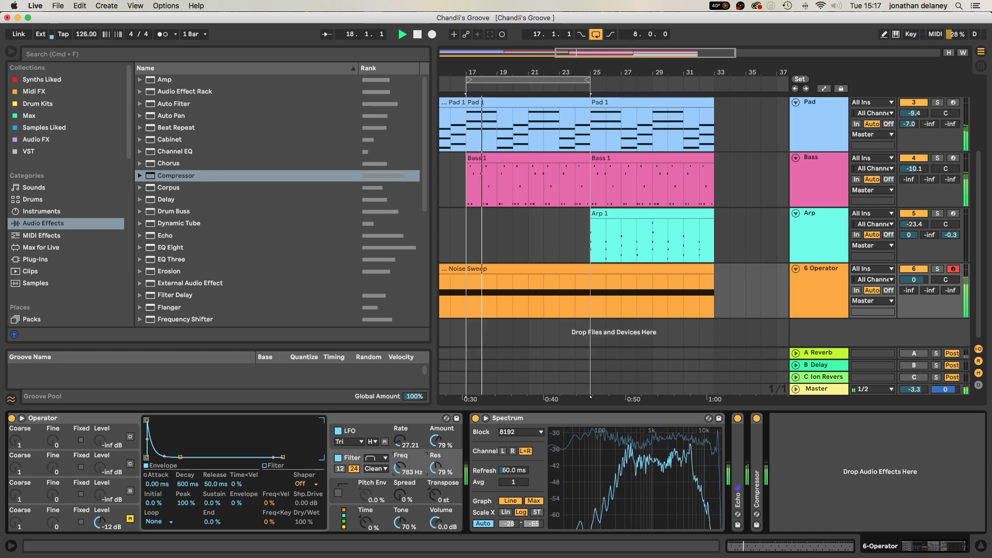
{"action": "left_click_drag", "start_coordinate": [401, 467], "coordinate": [401, 476]}
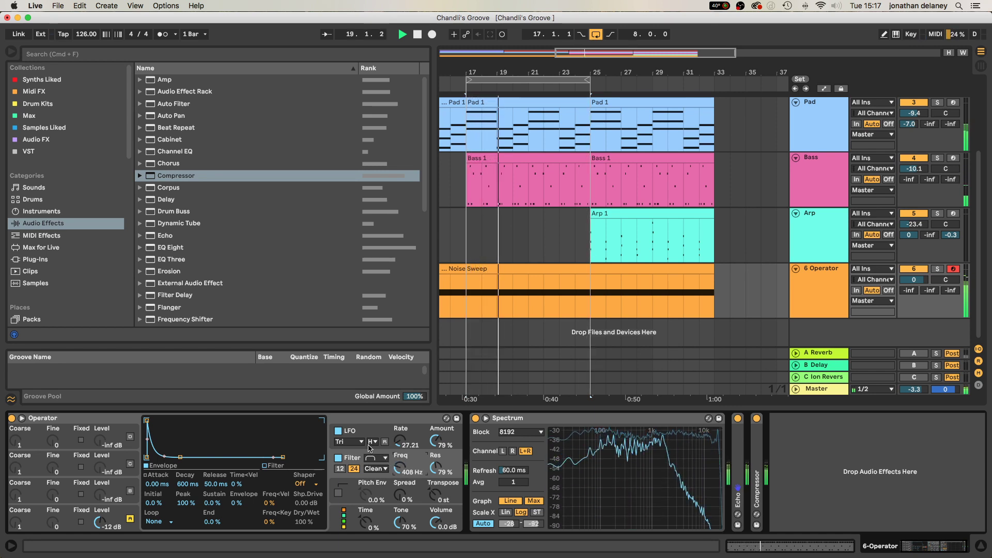
Step: Switch Operator's LFO range to Low and raise the LFO rate to 127.00
{"action": "left_click", "coordinate": [373, 443]}
{"action": "left_click", "coordinate": [373, 452]}
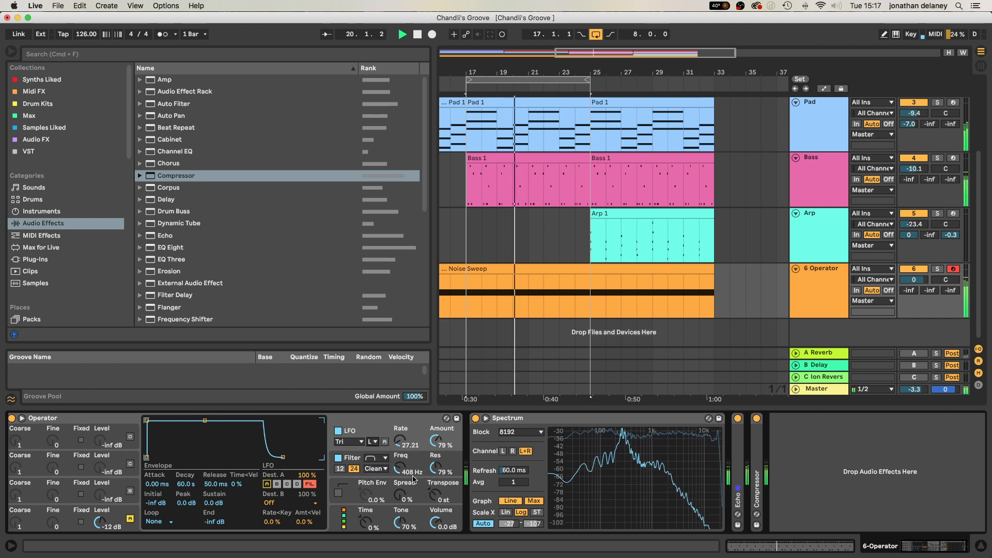
{"action": "left_click_drag", "start_coordinate": [400, 441], "coordinate": [400, 382]}
Step: Set Operator's LFO waveform to Square at rate 120.95, with filter frequency 174 Hz and resonance 60%, and stop playback
{"action": "left_click", "coordinate": [347, 442]}
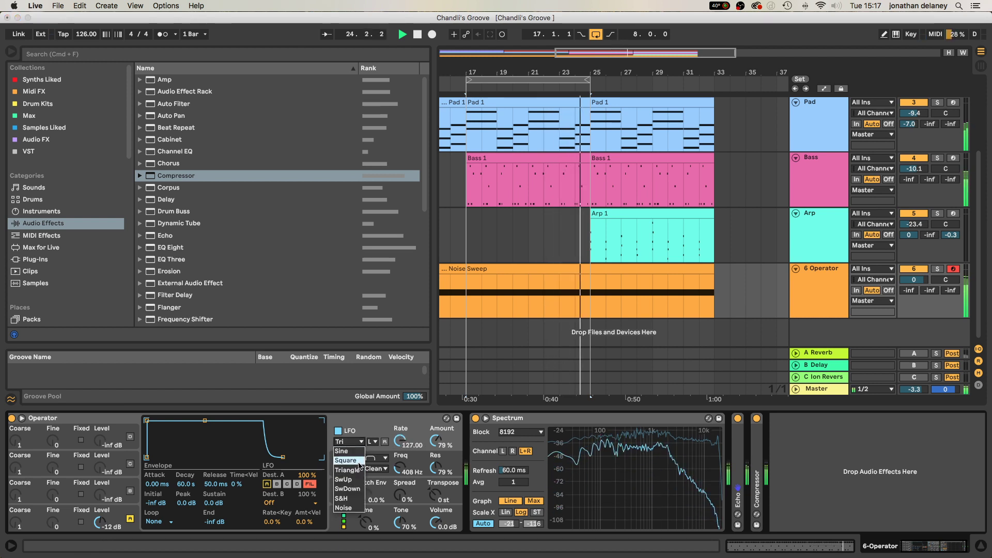
{"action": "left_click", "coordinate": [349, 453]}
{"action": "left_click_drag", "start_coordinate": [406, 442], "coordinate": [401, 499]}
{"action": "left_click_drag", "start_coordinate": [433, 468], "coordinate": [433, 475]}
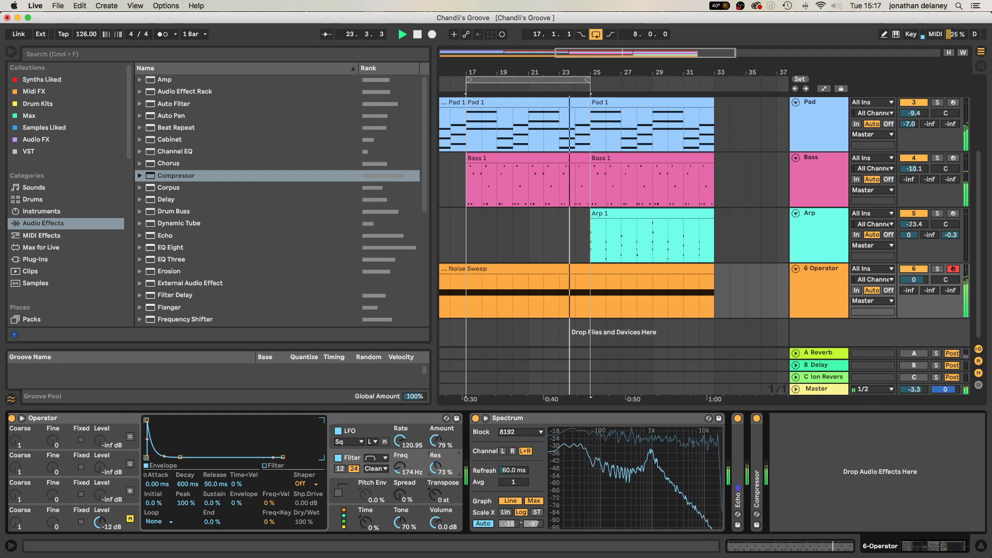
{"action": "left_click_drag", "start_coordinate": [538, 522], "coordinate": [537, 537]}
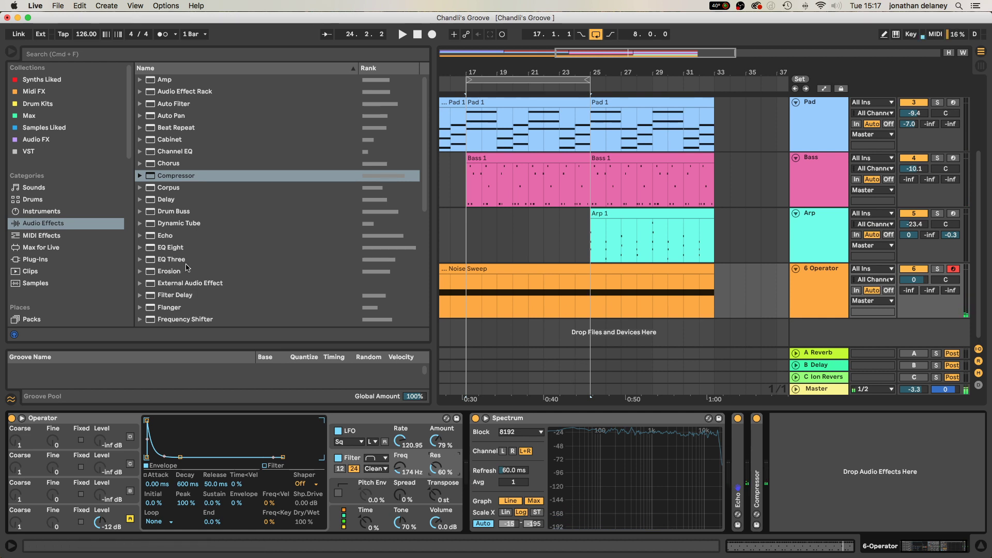
Step: Insert EQ Eight between Operator and Spectrum and make its band 1 a steep low cut at 156 Hz
{"action": "left_click_drag", "start_coordinate": [175, 247], "coordinate": [505, 495]}
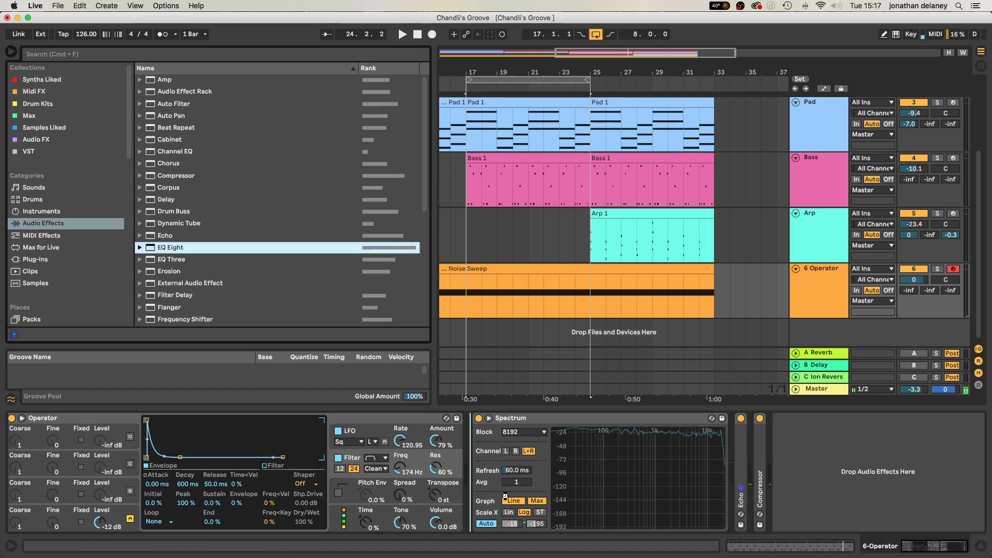
{"action": "left_click", "coordinate": [518, 515]}
{"action": "left_click", "coordinate": [513, 448]}
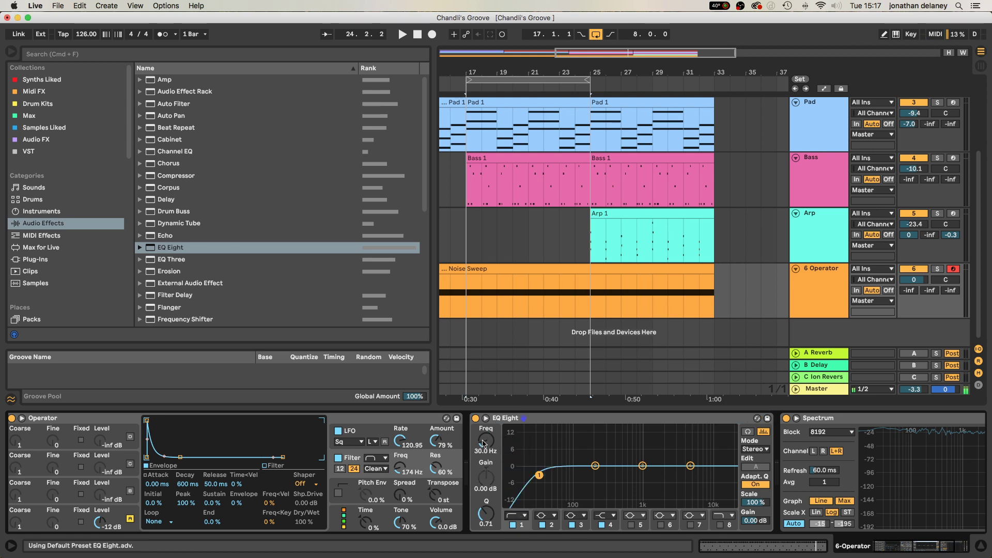
{"action": "left_click", "coordinate": [517, 515]}
{"action": "left_click", "coordinate": [518, 441]}
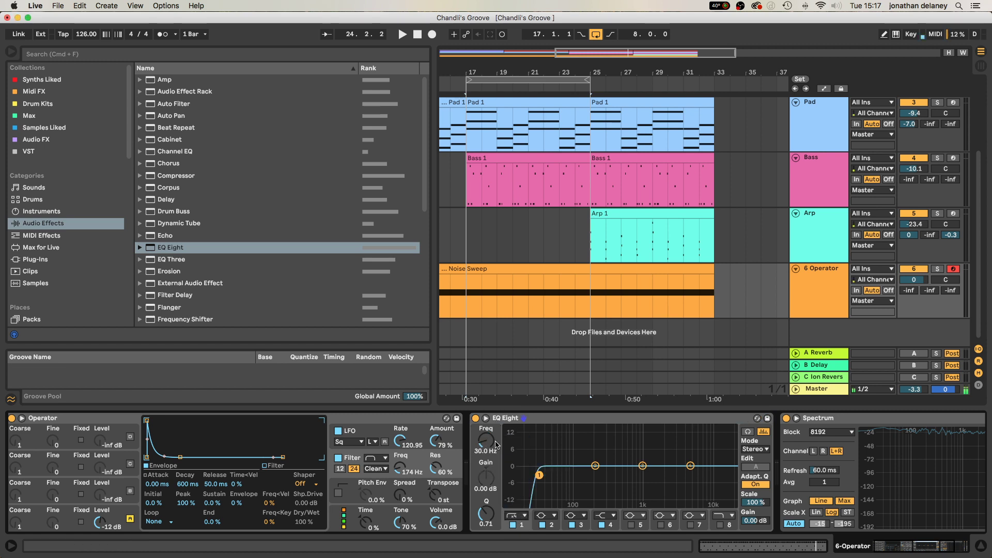
{"action": "left_click_drag", "start_coordinate": [483, 443], "coordinate": [483, 427]}
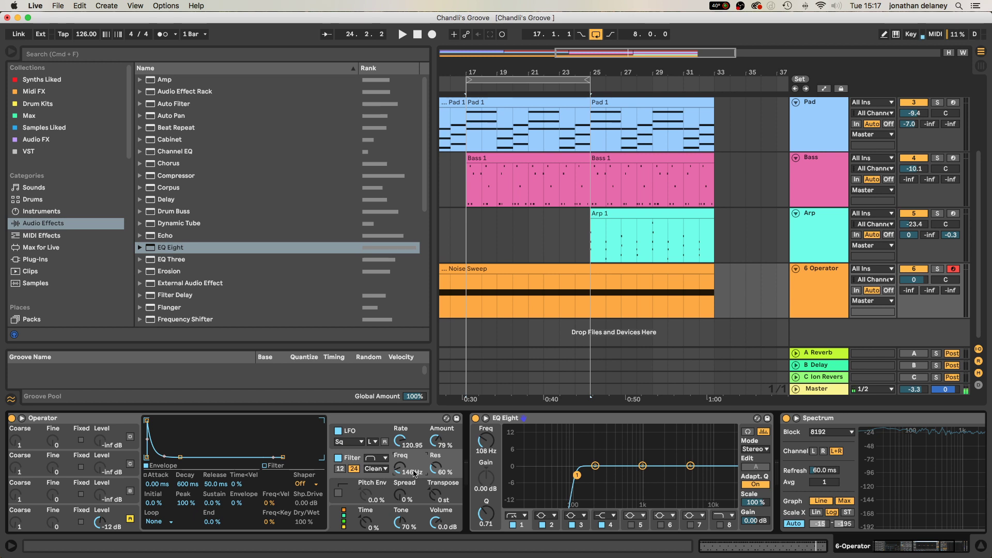
{"action": "left_click_drag", "start_coordinate": [575, 481], "coordinate": [583, 482]}
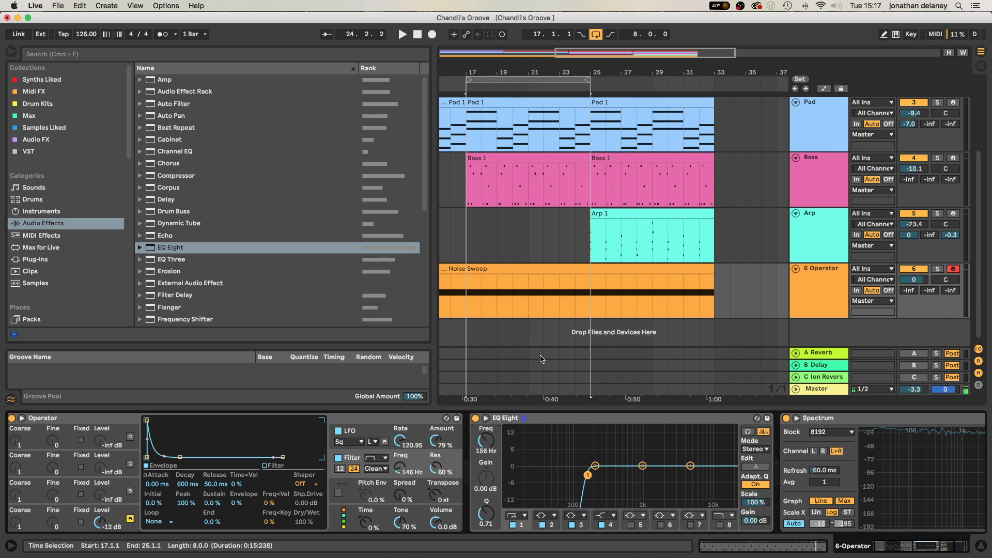
Step: Hide the browser and show the automation lanes, including Filter Freq on the Operator track
{"action": "left_click", "coordinate": [10, 55]}
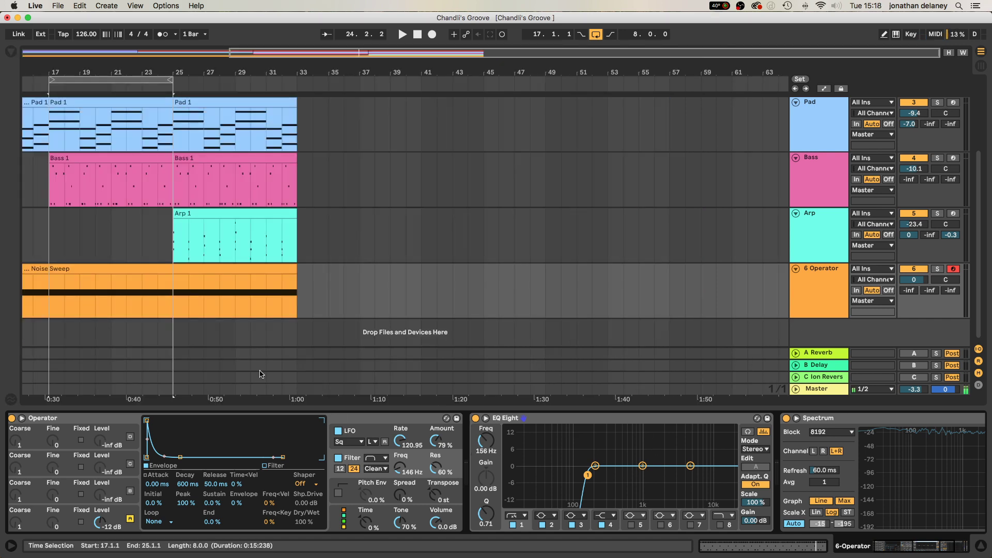
{"action": "key", "text": "a"}
{"action": "key", "text": "a"}
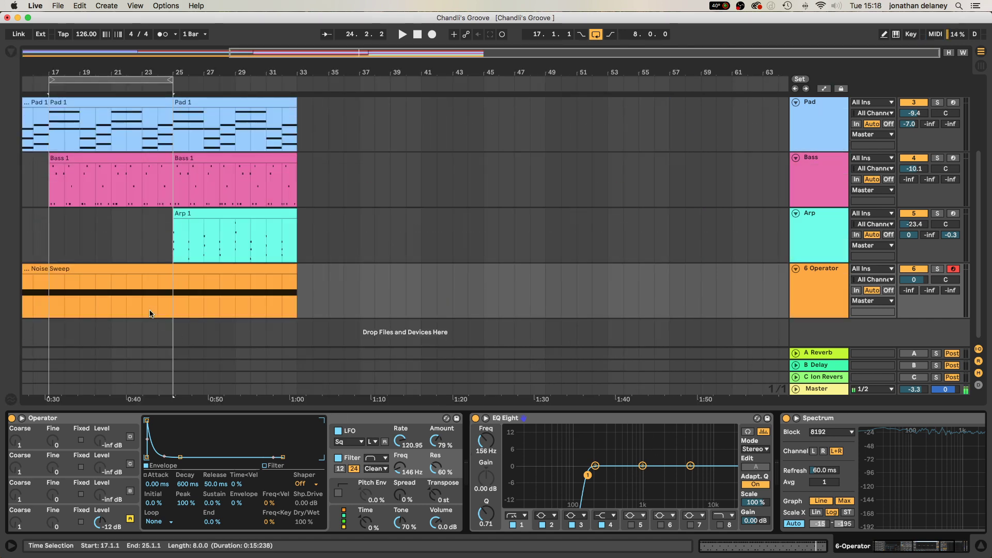
{"action": "key", "text": "a"}
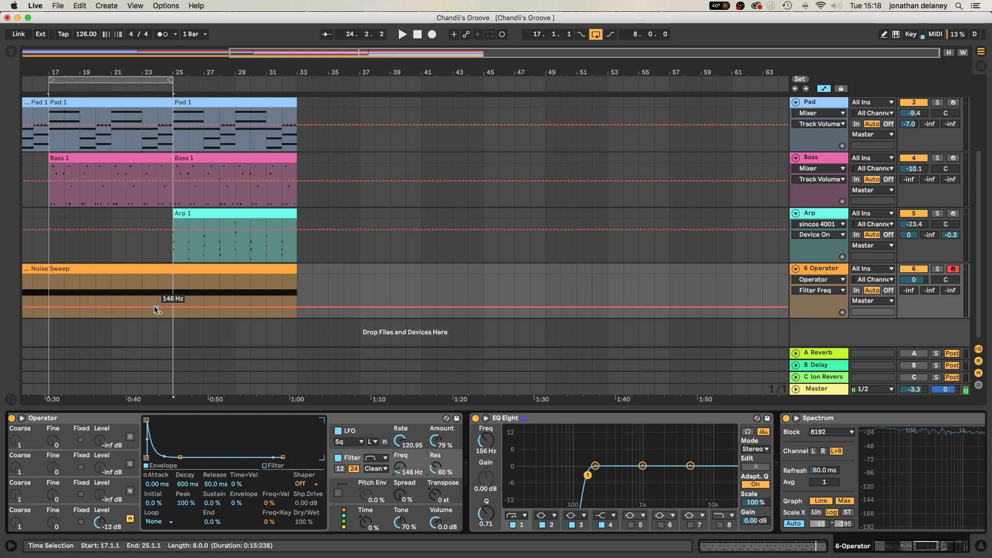
Step: Add Filter Freq automation on the Operator track with a 146 Hz plateau from about bar 22 to 26, falling to minimum near bar 30
{"action": "left_click", "coordinate": [124, 307]}
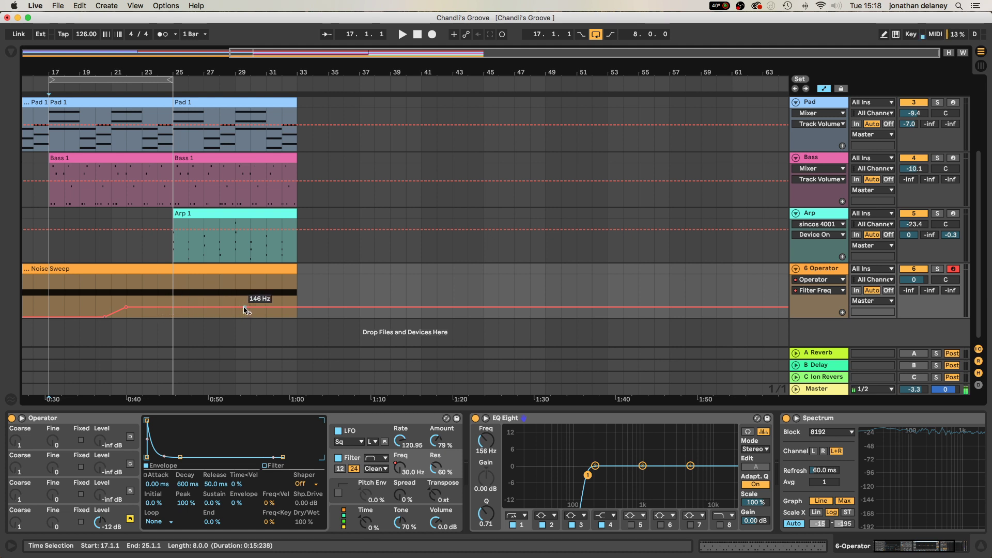
{"action": "left_click", "coordinate": [188, 307]}
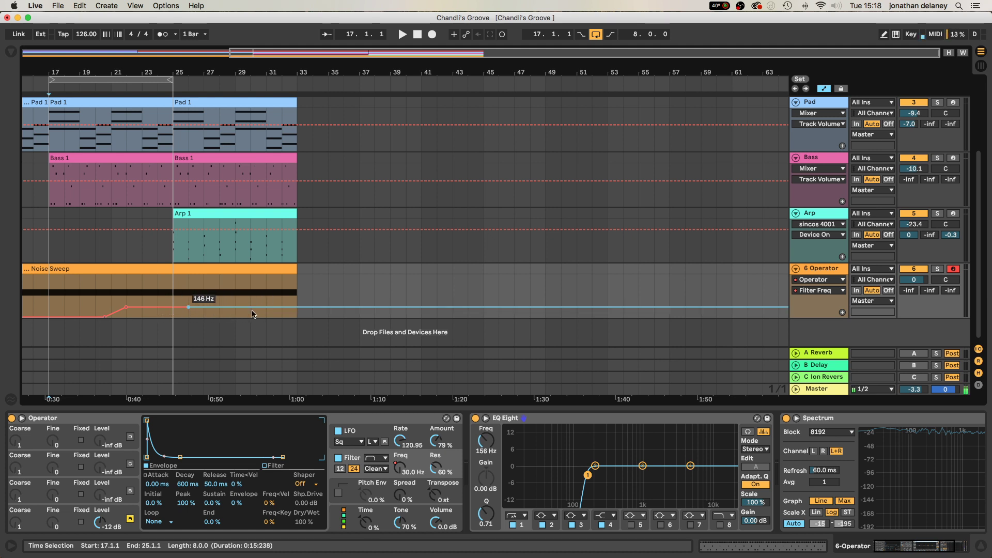
{"action": "left_click_drag", "start_coordinate": [258, 307], "coordinate": [260, 317]}
{"action": "key", "text": "space"}
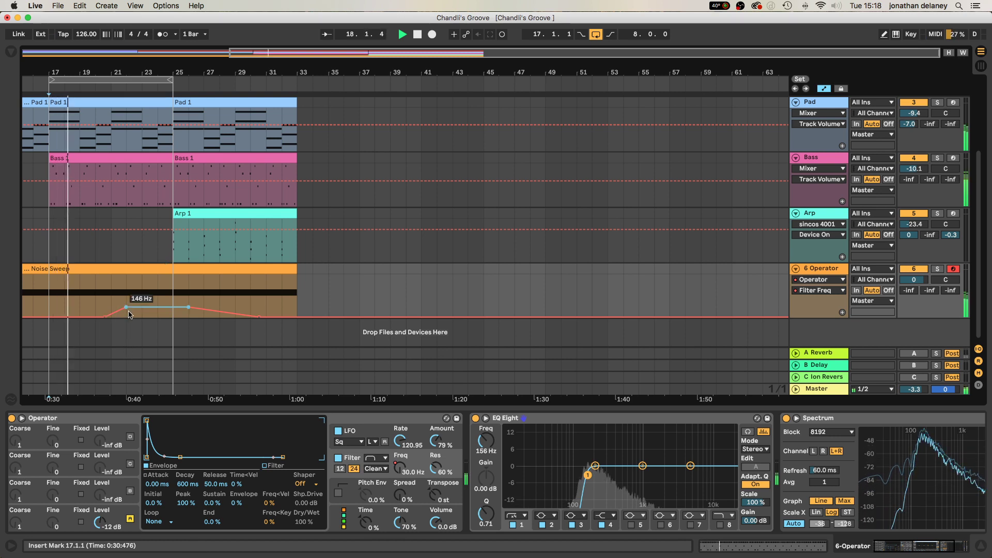
Step: Reshape the Filter Freq plateau into a single peak of about 6.75 kHz at bar 25 during playback
{"action": "left_click_drag", "start_coordinate": [188, 307], "coordinate": [142, 307]}
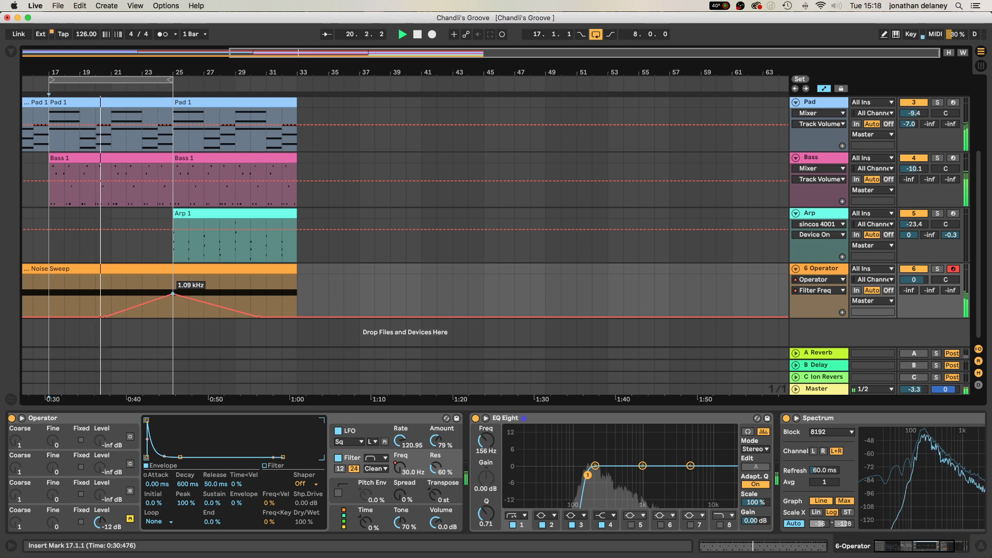
{"action": "left_click_drag", "start_coordinate": [158, 294], "coordinate": [172, 290]}
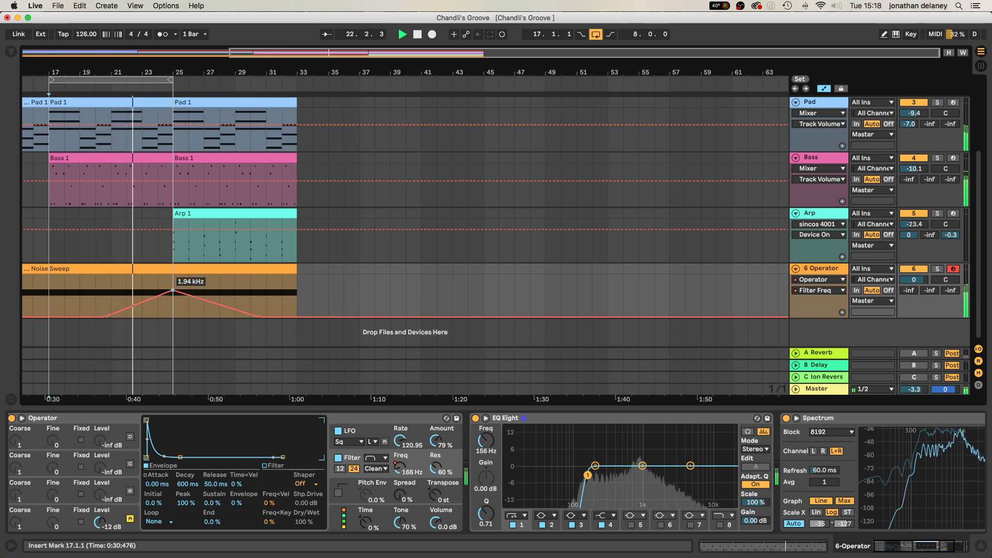
{"action": "left_click_drag", "start_coordinate": [173, 291], "coordinate": [173, 282]}
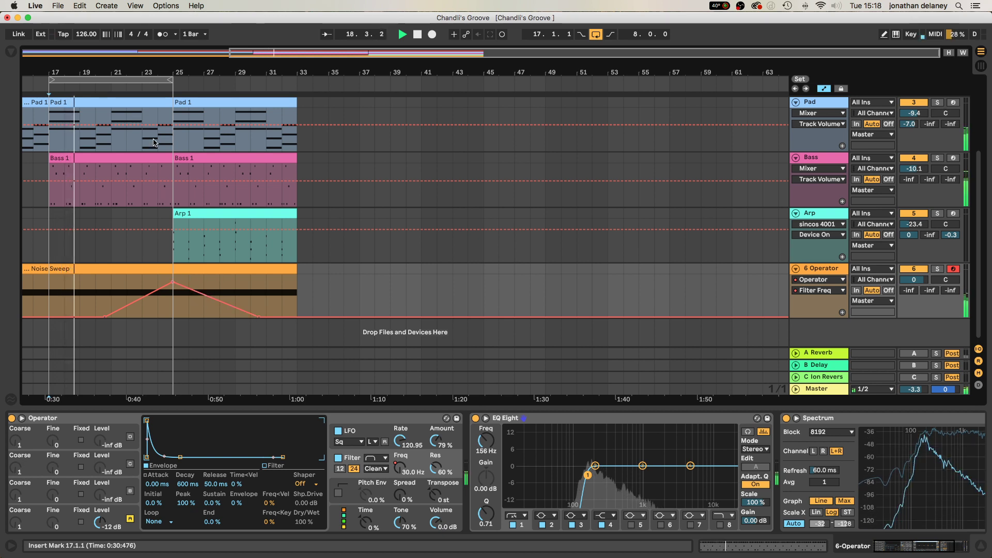
Step: Move the eight-bar loop to start at bar 21, bend the falling filter sweep after bar 25 into a curve, and stop playback
{"action": "left_click_drag", "start_coordinate": [139, 82], "coordinate": [201, 88]}
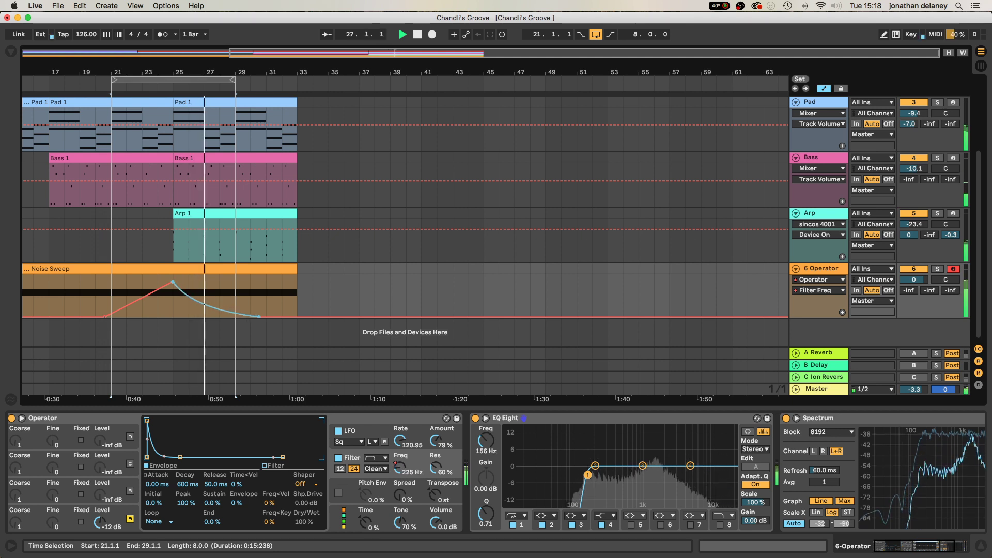
{"action": "key", "text": "space"}
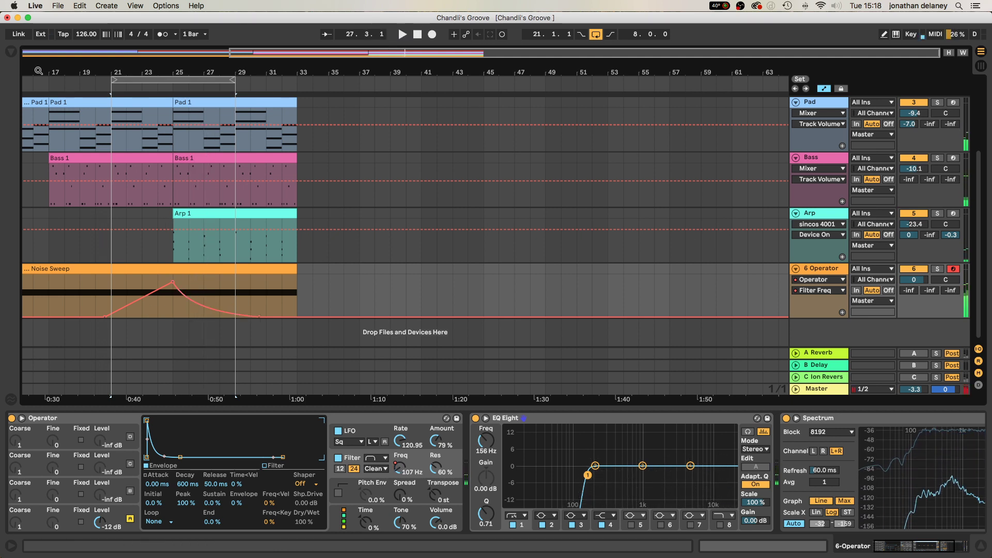
Step: Draw a short 1/32-note Filter Freq spike just before bar 17 on the Operator track and play it back
{"action": "mouse_move", "coordinate": [62, 86]}
{"action": "left_mouse_down"}
{"action": "mouse_move", "coordinate": [171, 254]}
{"action": "mouse_move", "coordinate": [181, 289]}
{"action": "mouse_move", "coordinate": [278, 303]}
{"action": "mouse_move", "coordinate": [282, 284]}
{"action": "left_mouse_up"}
{"action": "key", "text": "b"}
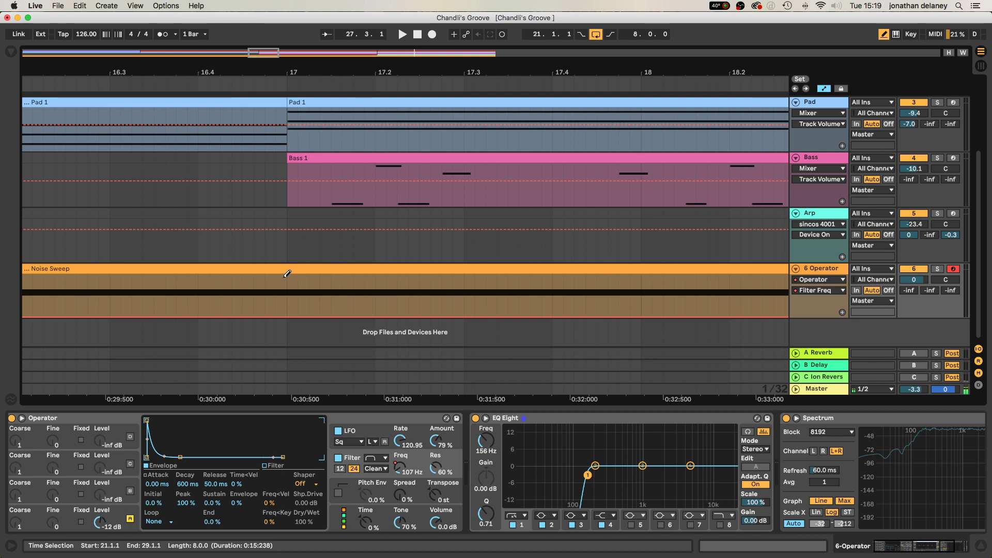
{"action": "key", "text": "space"}
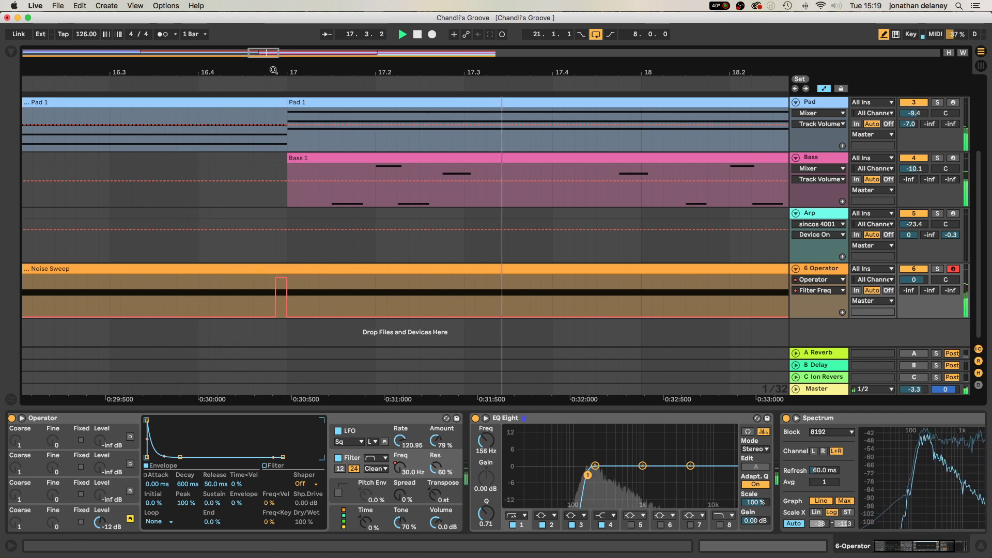
{"action": "key", "text": "minus"}
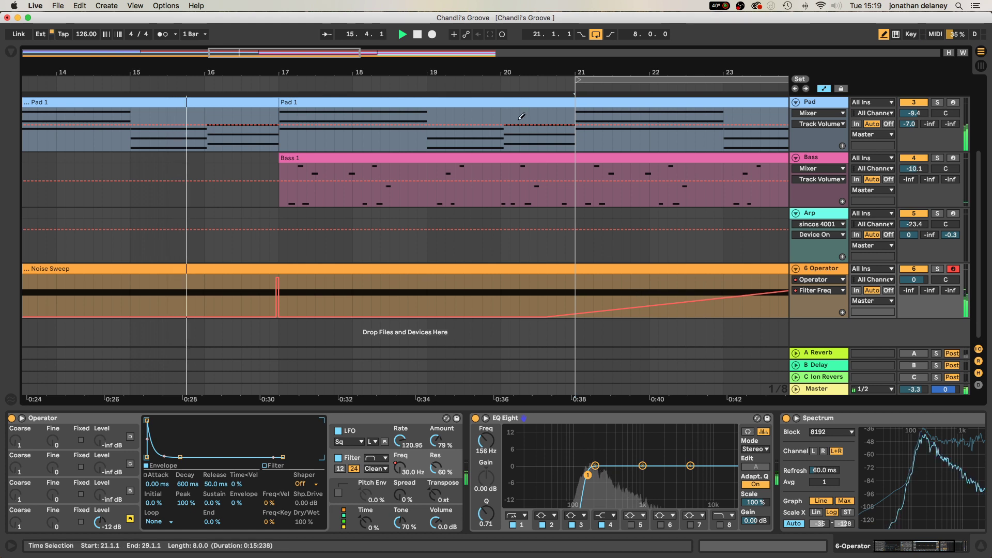
{"action": "key", "text": "minus"}
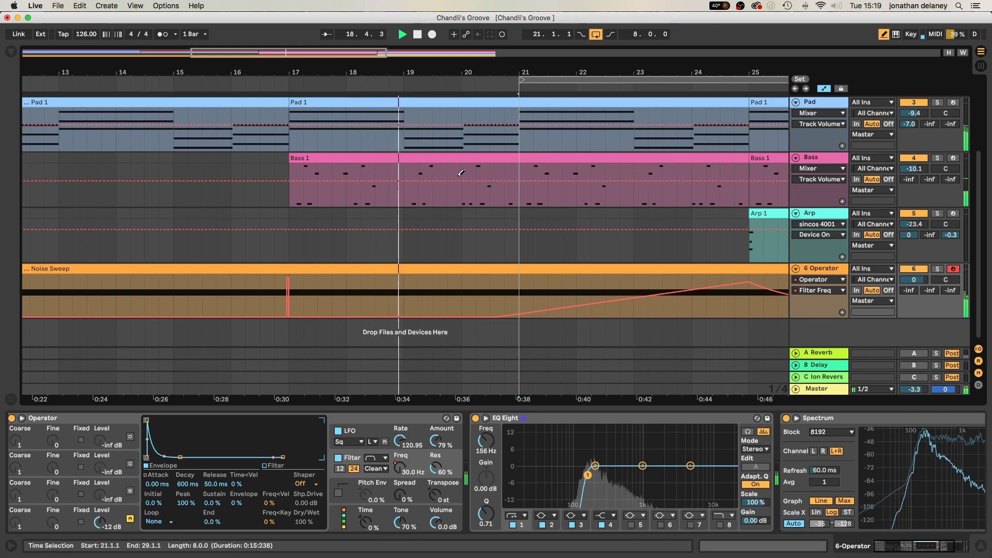
Step: Unfold the Echo device on the Operator track and raise its feedback to 86%
{"action": "scroll", "coordinate": [598, 474], "scroll_direction": "right", "scroll_amount": 5}
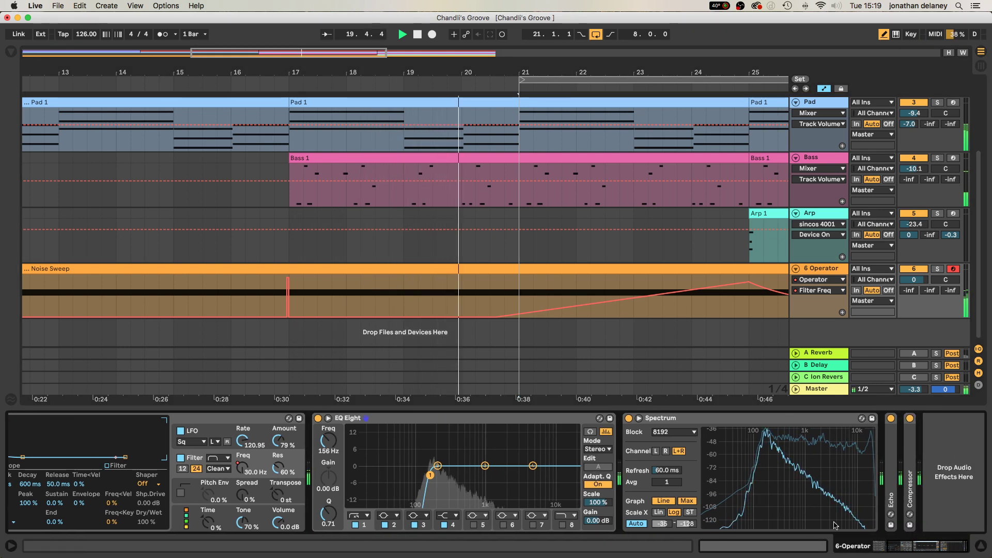
{"action": "double_click", "coordinate": [890, 492]}
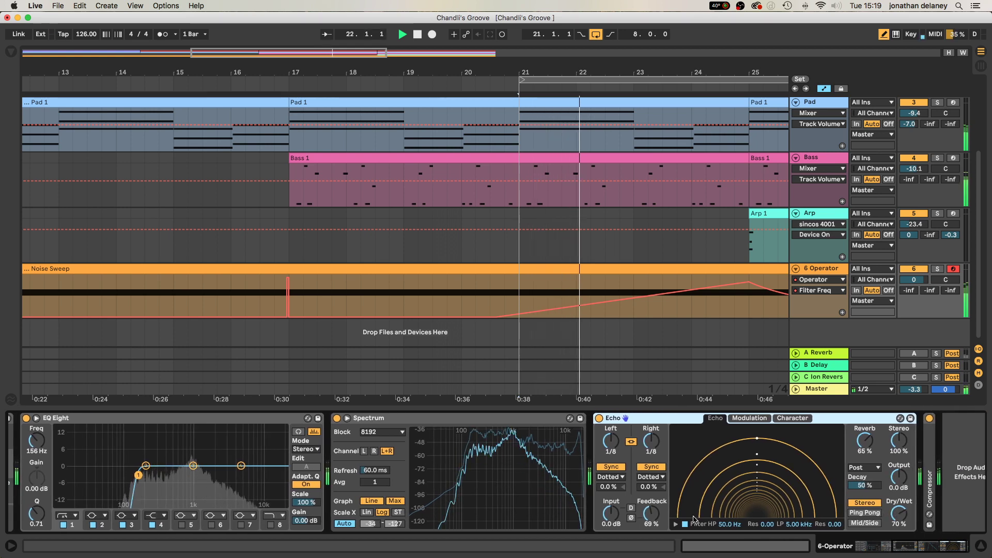
{"action": "left_click_drag", "start_coordinate": [651, 513], "coordinate": [651, 495]}
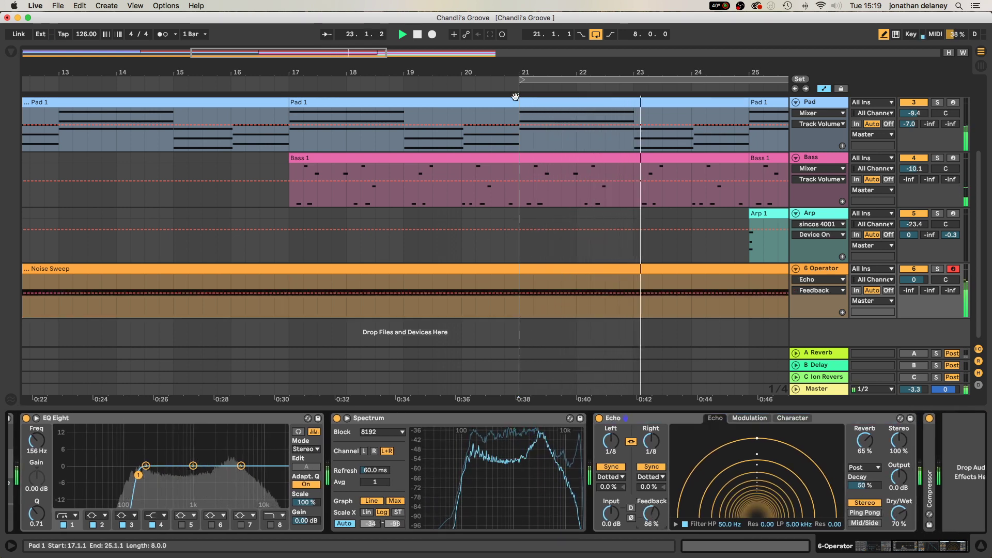
Step: Show the Filter Freq automation again, bend the rising segment before bar 25 into a curve, and stop playback
{"action": "key", "text": "minus"}
{"action": "key", "text": "minus"}
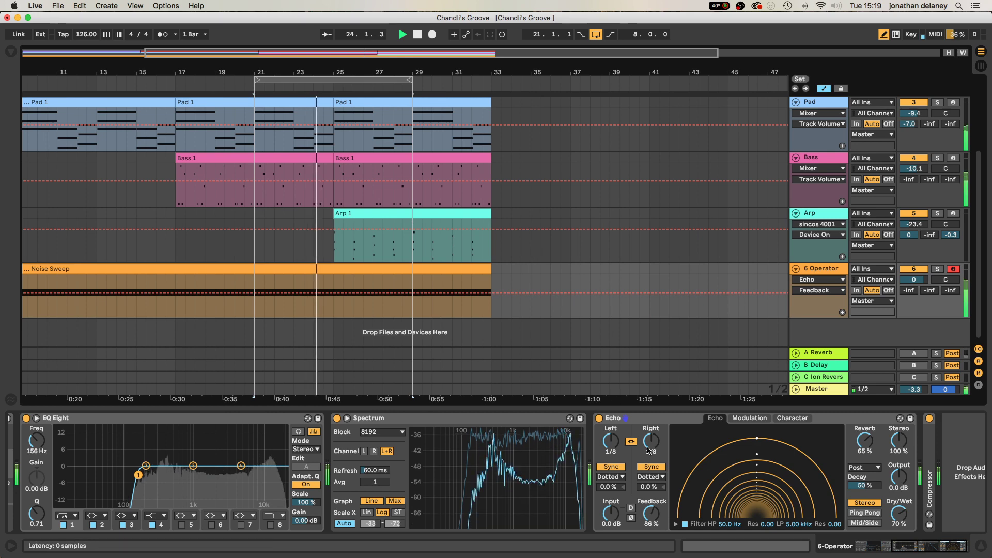
{"action": "scroll", "coordinate": [238, 463], "scroll_direction": "left", "scroll_amount": 2}
{"action": "scroll", "coordinate": [238, 463], "scroll_direction": "left", "scroll_amount": 3}
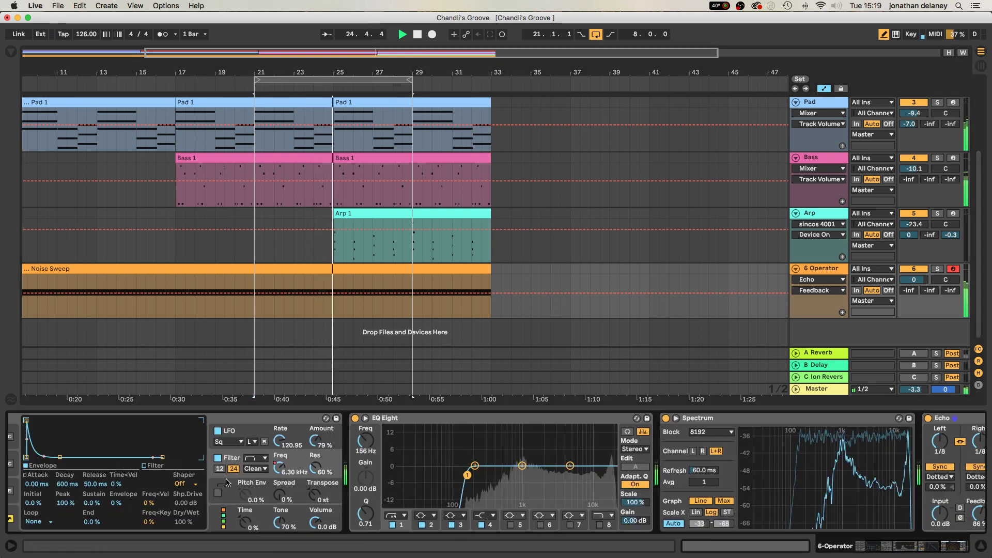
{"action": "left_click", "coordinate": [280, 468]}
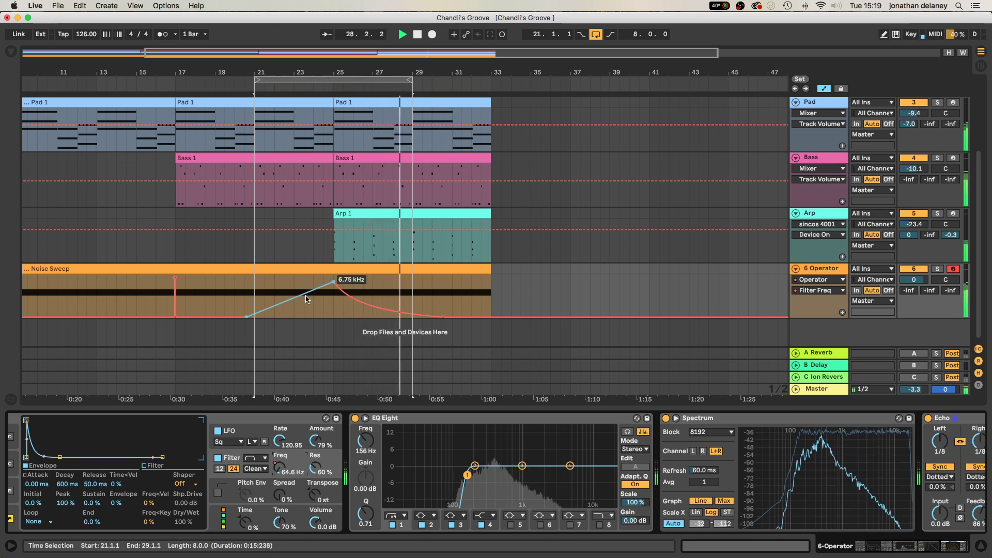
{"action": "left_click_drag", "start_coordinate": [307, 298], "coordinate": [308, 310]}
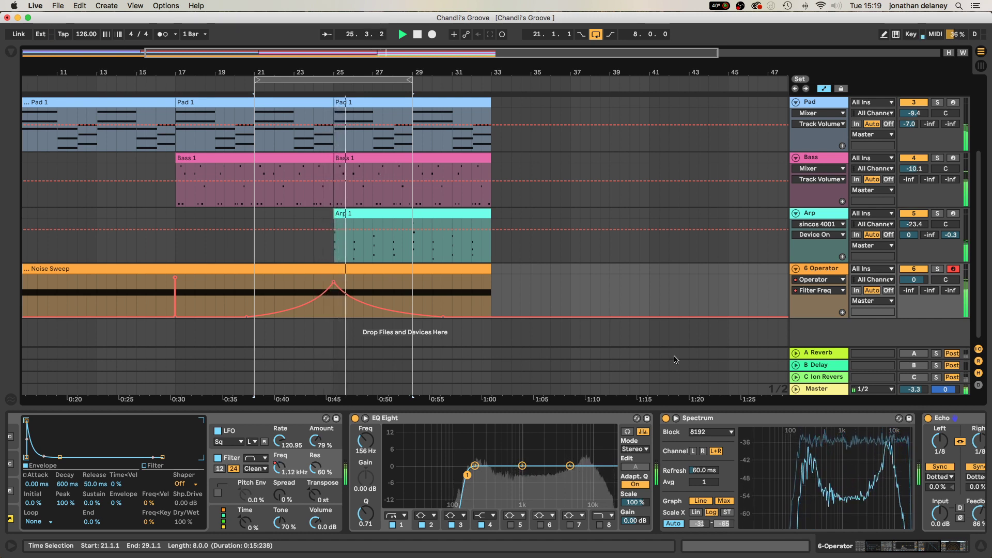
{"action": "key", "text": "space"}
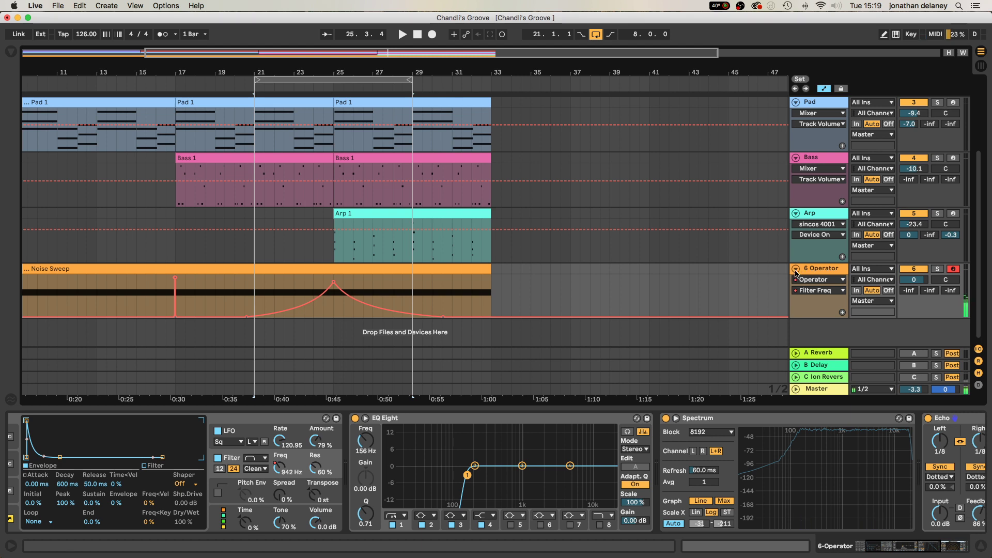
Step: Duplicate the 6 Operator noise sweep track and arm the copy for recording
{"action": "left_click", "coordinate": [825, 269]}
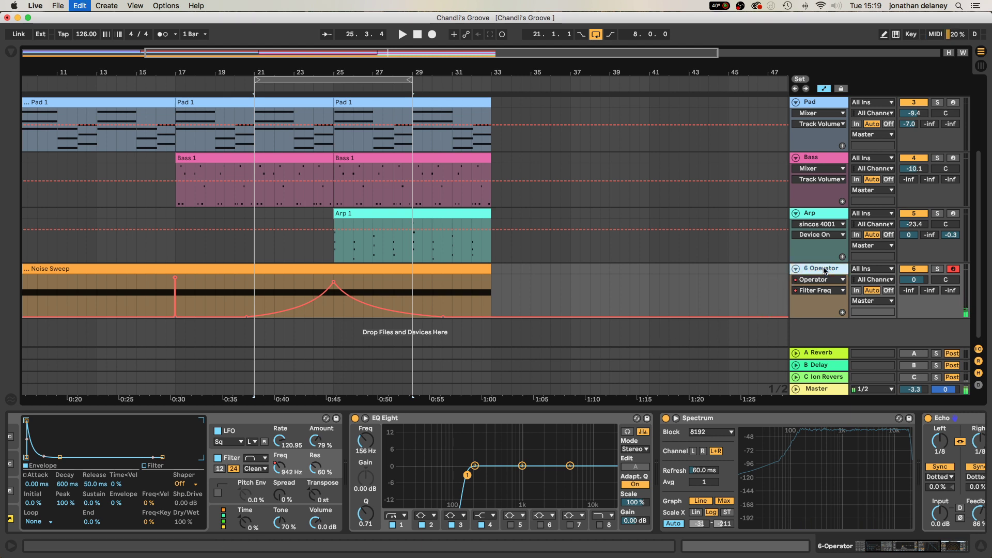
{"action": "key", "text": "super+d"}
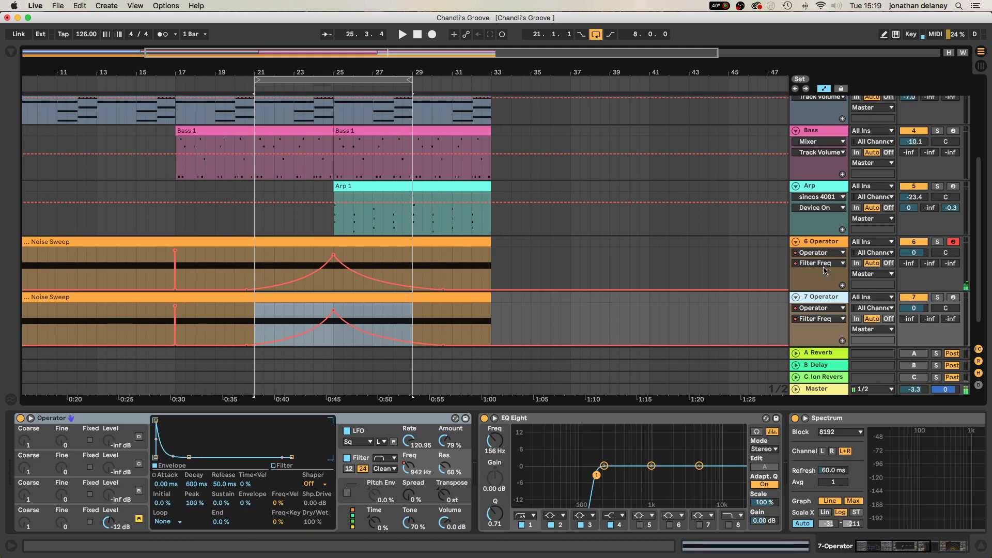
{"action": "left_click", "coordinate": [954, 298]}
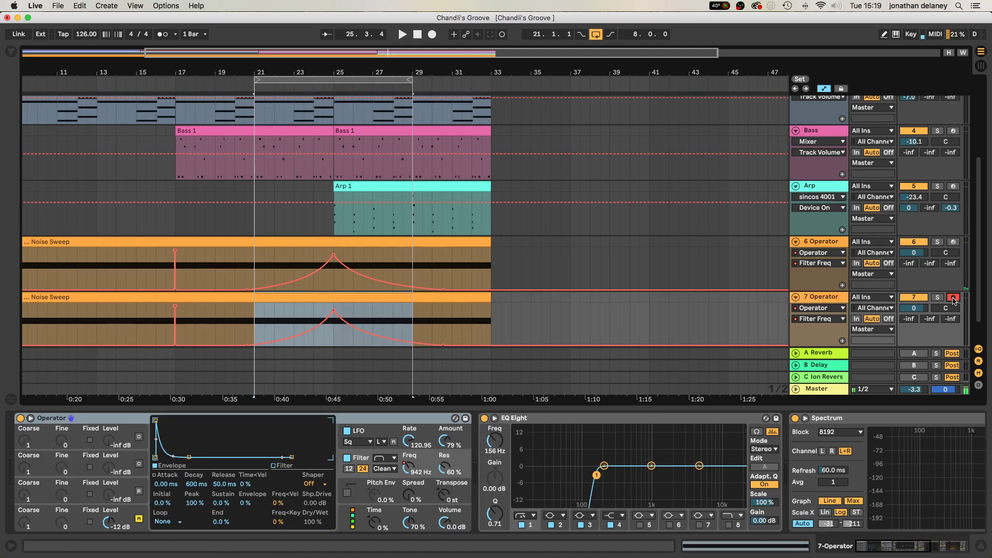
Step: Hide the automation lanes and recolor the duplicated Operator track and its Noise Sweep clip blue
{"action": "left_click", "coordinate": [818, 298]}
{"action": "key", "text": "a"}
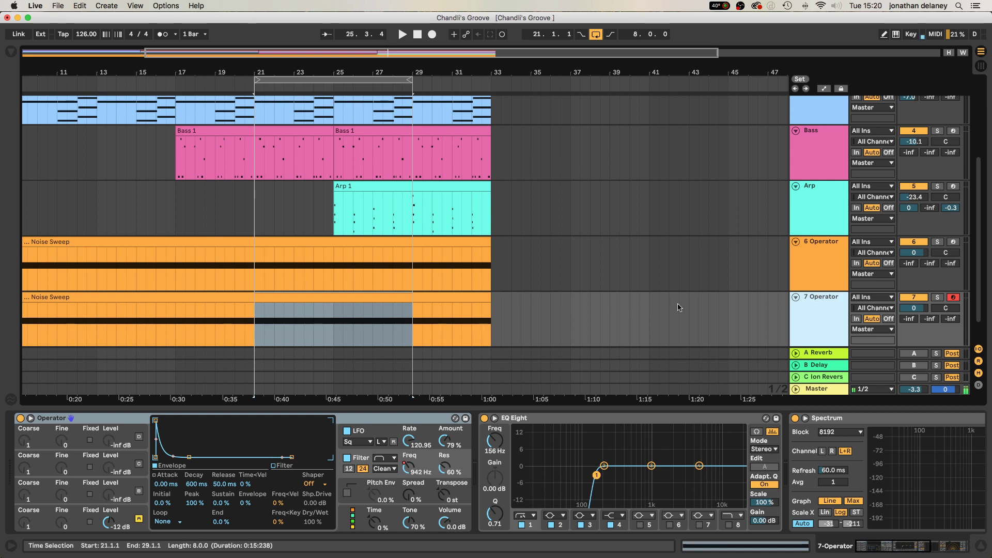
{"action": "right_click", "coordinate": [829, 301]}
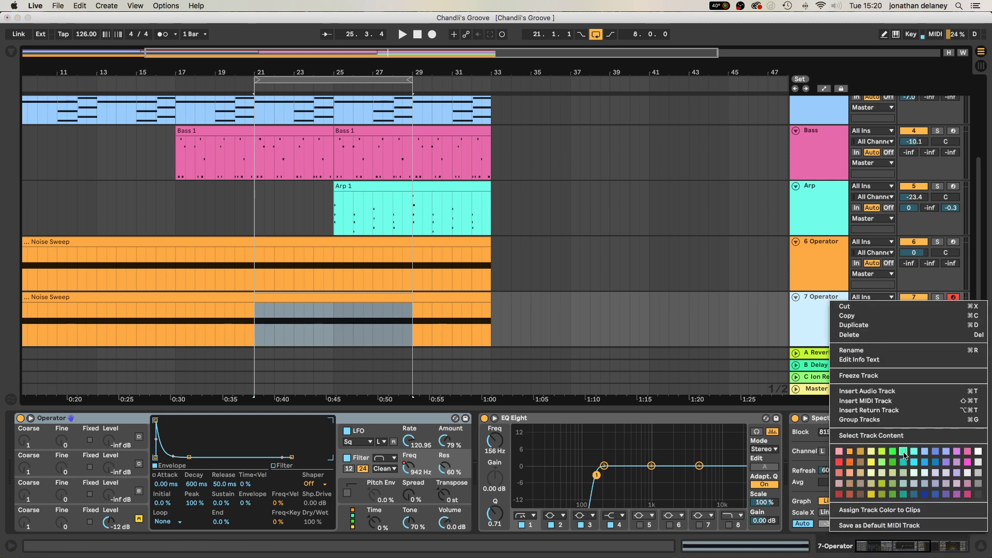
{"action": "left_click", "coordinate": [936, 453]}
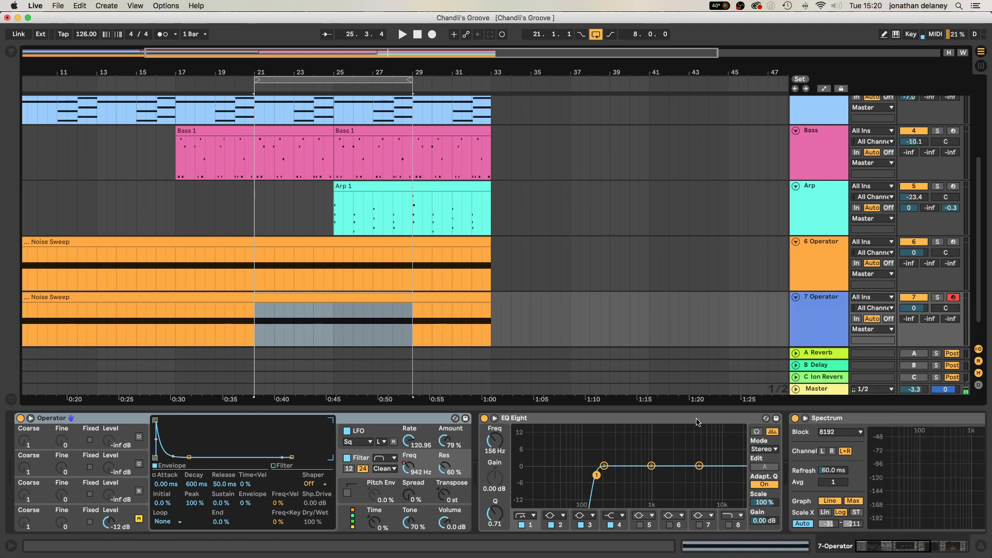
{"action": "right_click", "coordinate": [453, 304]}
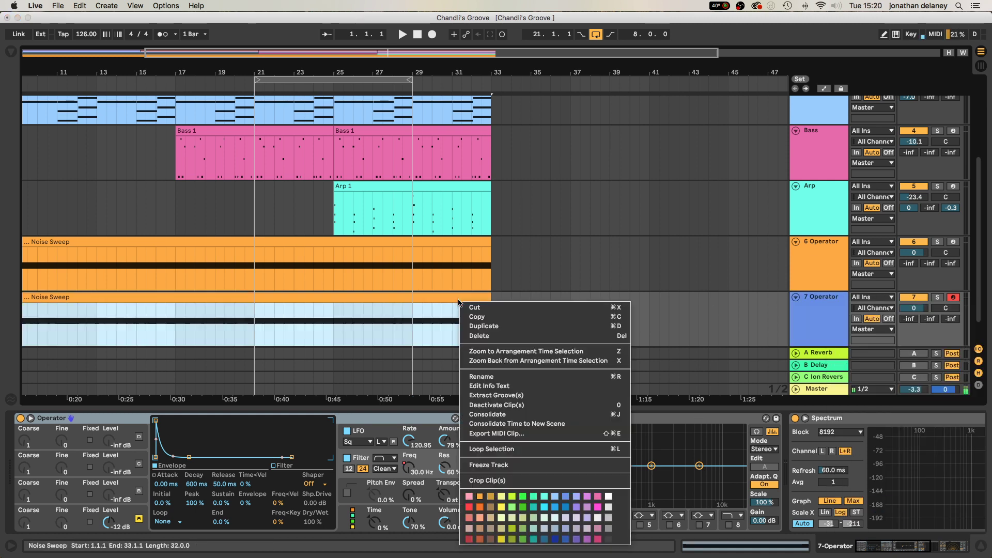
{"action": "left_click", "coordinate": [566, 498]}
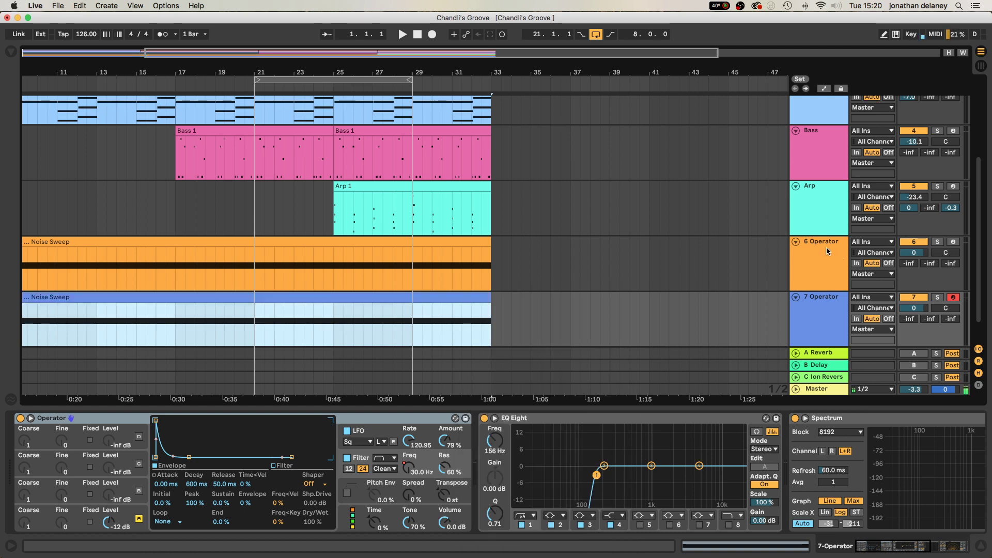
Step: Turn off the noise oscillator D in the duplicated track's Operator
{"action": "left_click", "coordinate": [823, 301]}
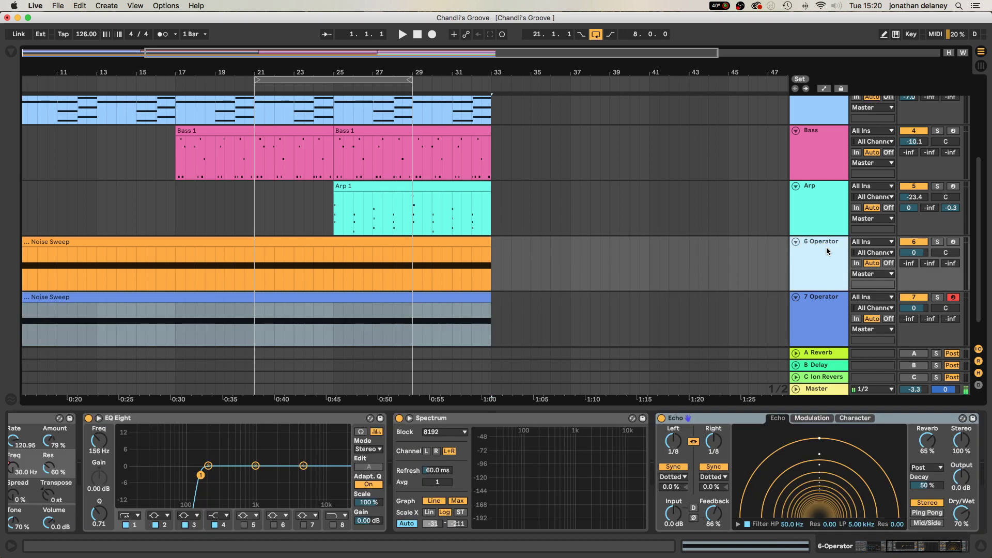
{"action": "left_click", "coordinate": [823, 301]}
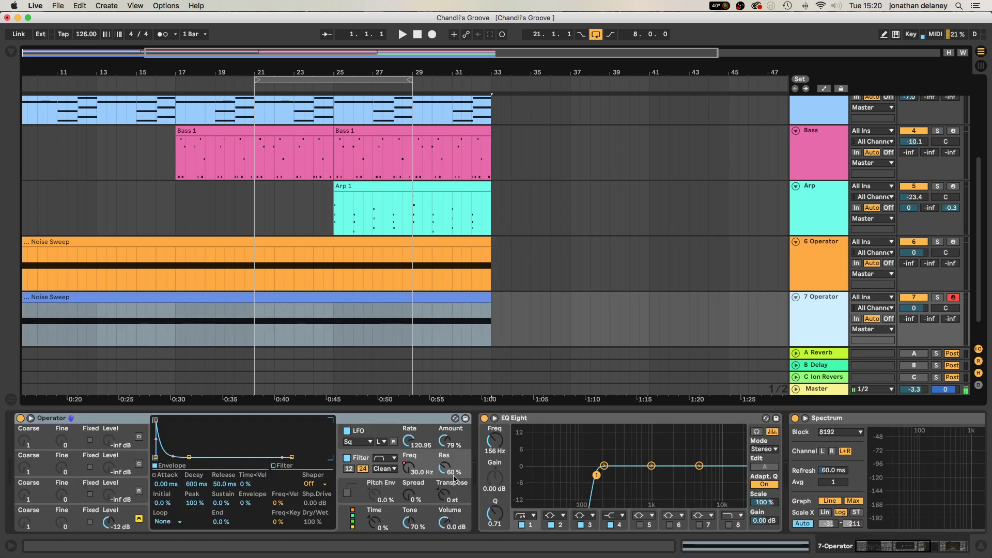
{"action": "scroll", "coordinate": [563, 492], "scroll_direction": "right", "scroll_amount": 10}
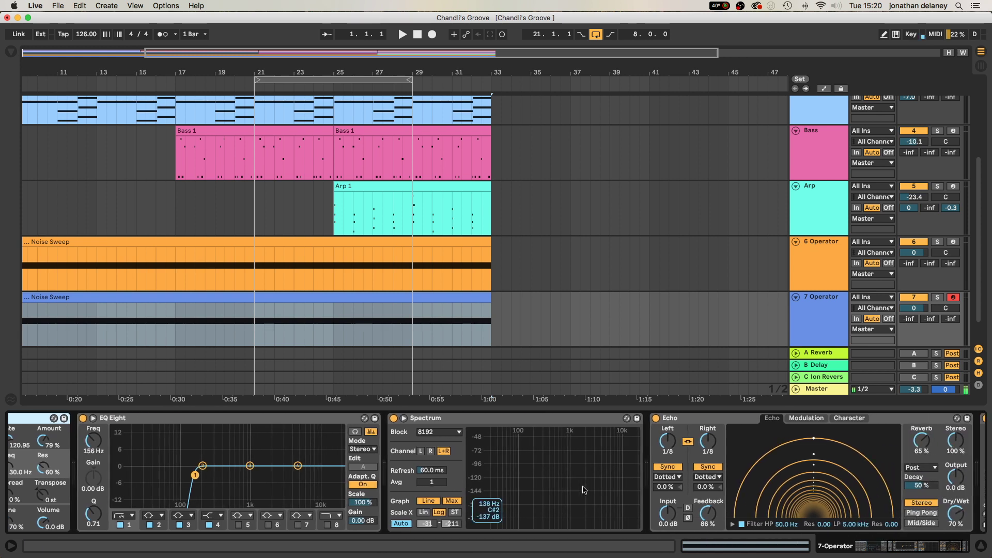
{"action": "scroll", "coordinate": [559, 489], "scroll_direction": "left", "scroll_amount": 8}
{"action": "scroll", "coordinate": [560, 490], "scroll_direction": "left", "scroll_amount": 3}
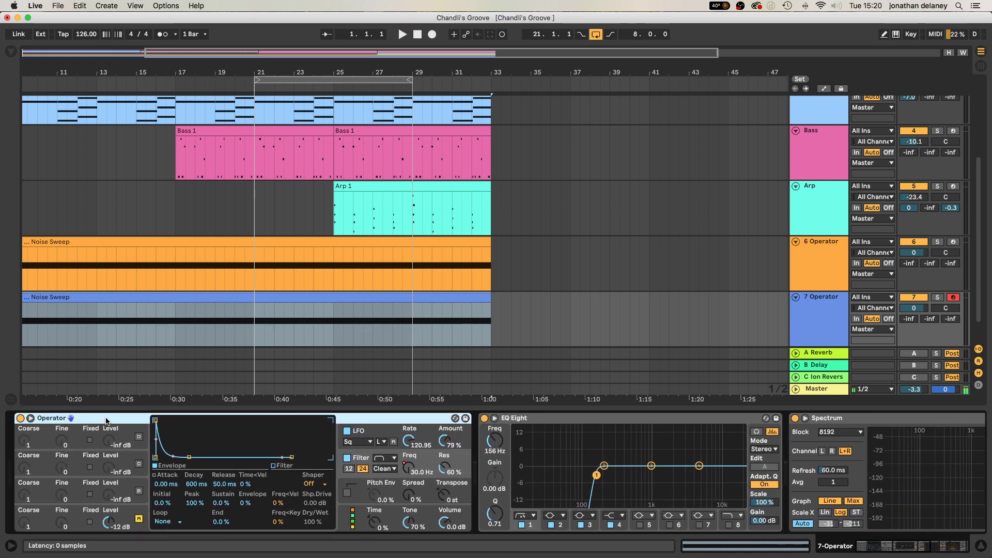
{"action": "left_click", "coordinate": [139, 519]}
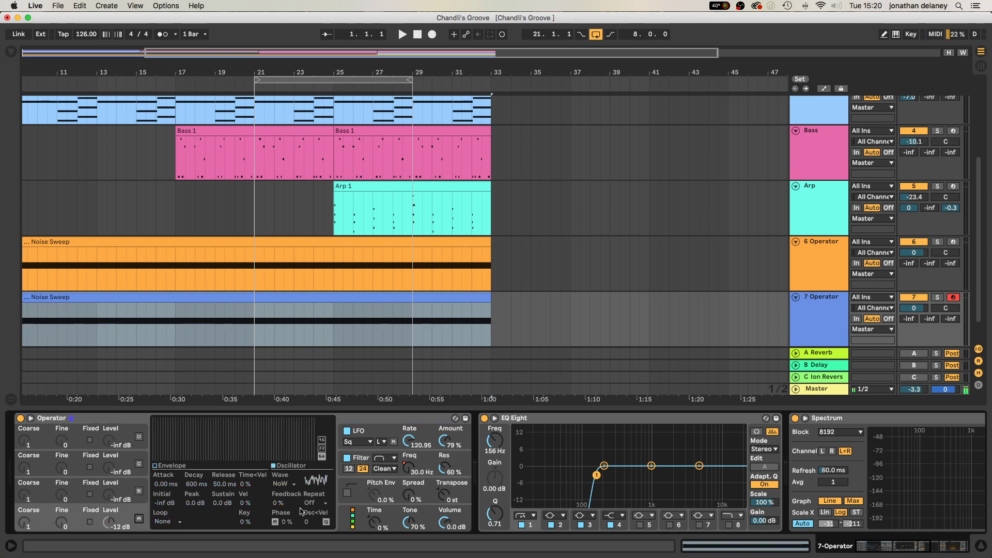
Step: Set the duplicated track's Operator filter to low-pass with the MS2 circuit and delete its filter frequency automation
{"action": "left_click", "coordinate": [421, 466]}
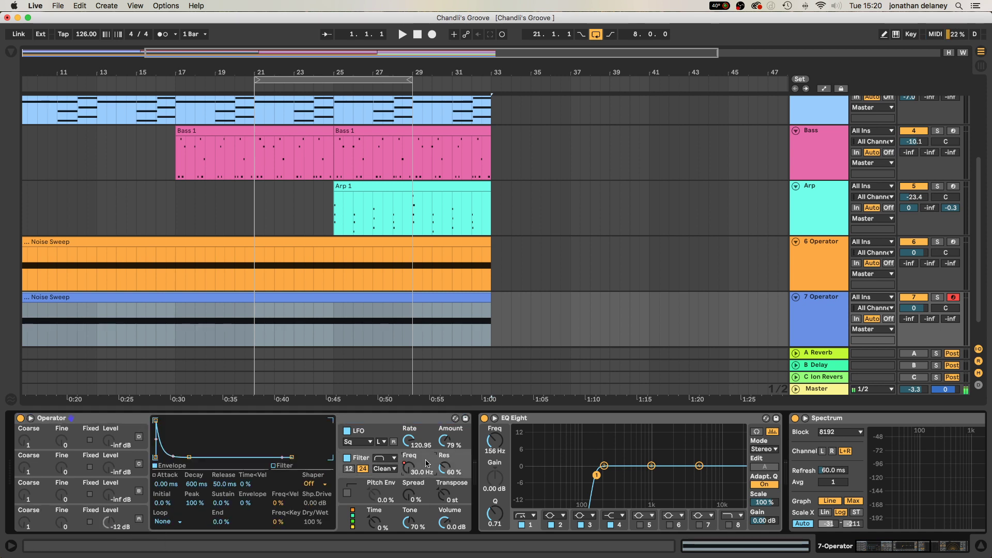
{"action": "left_click", "coordinate": [392, 460]}
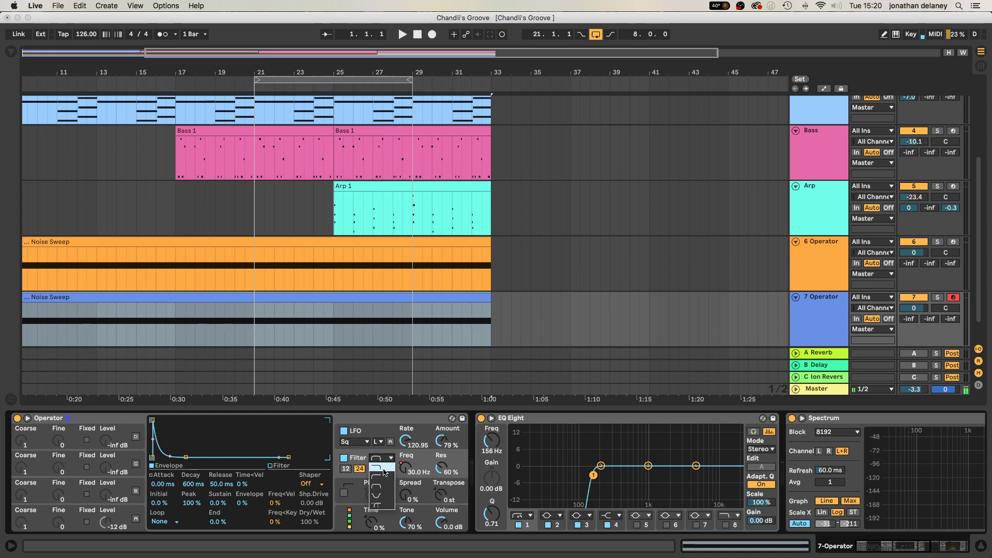
{"action": "left_click", "coordinate": [384, 471]}
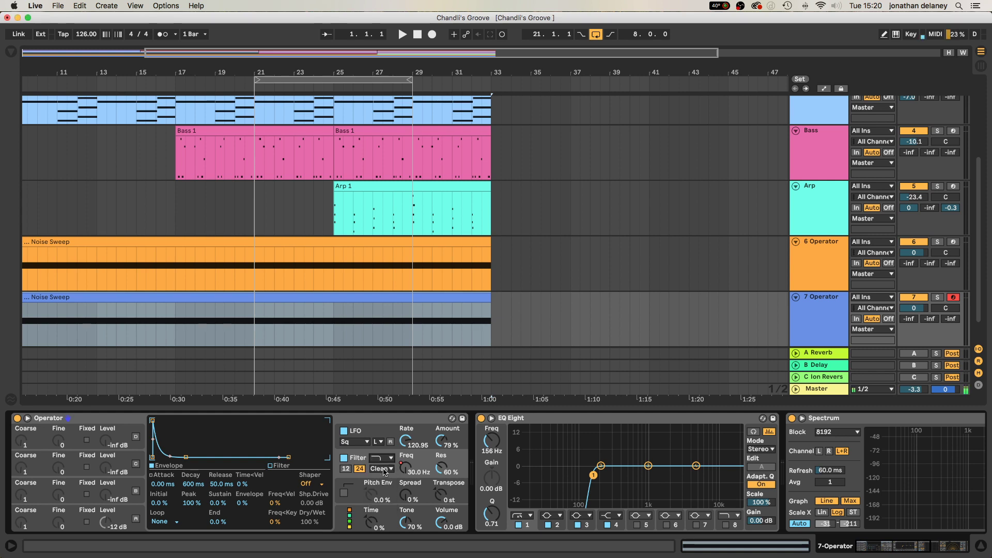
{"action": "left_click", "coordinate": [388, 468]}
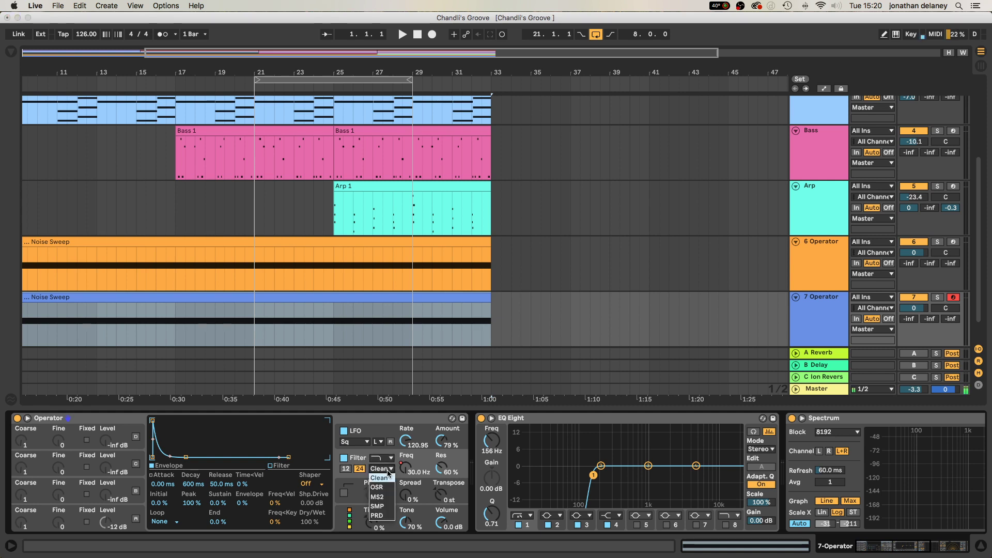
{"action": "left_click", "coordinate": [385, 497]}
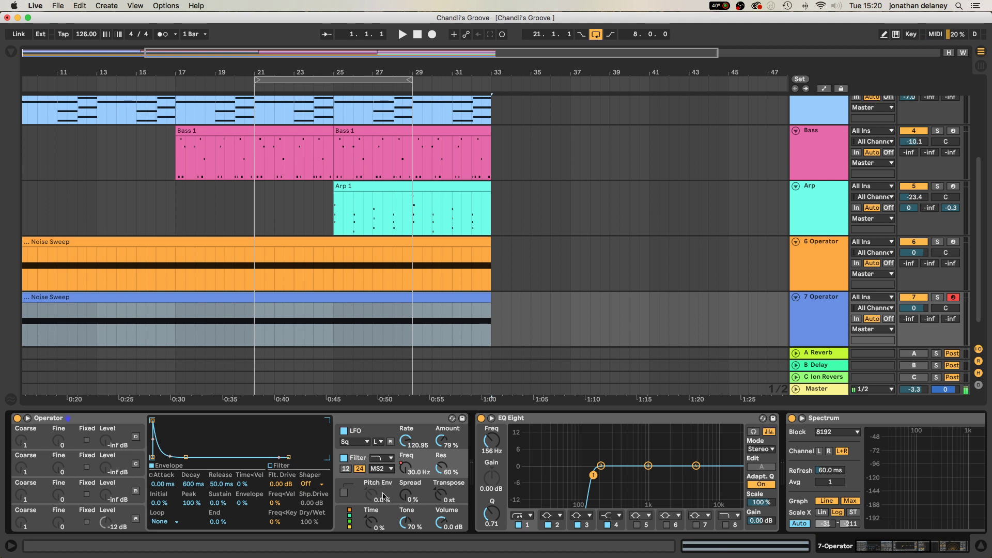
{"action": "right_click", "coordinate": [406, 470]}
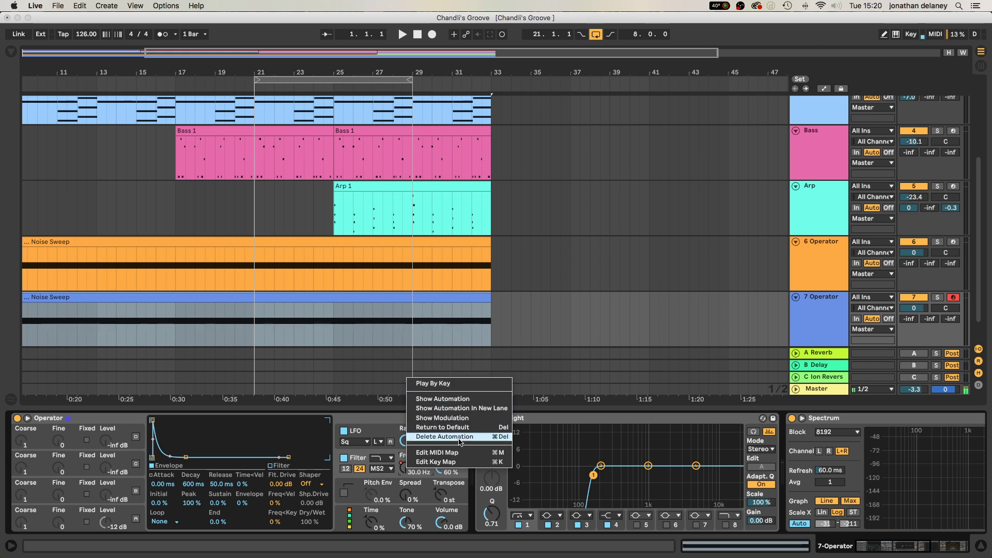
{"action": "left_click", "coordinate": [458, 437]}
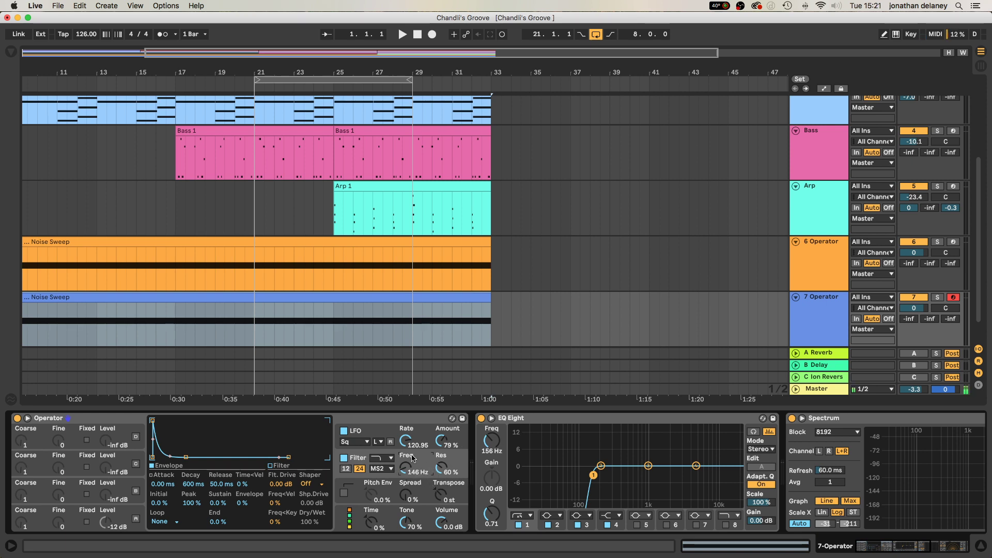
Step: Insert a Limiter between Operator and EQ Eight on the blue track and set its ceiling to -16.3 dB
{"action": "left_click", "coordinate": [9, 52]}
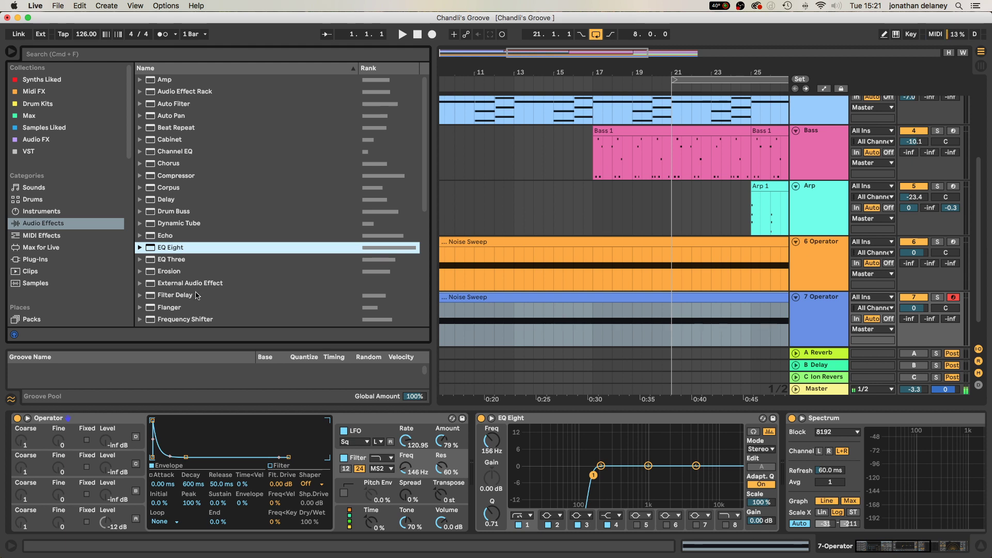
{"action": "scroll", "coordinate": [197, 295], "scroll_direction": "down", "scroll_amount": 5}
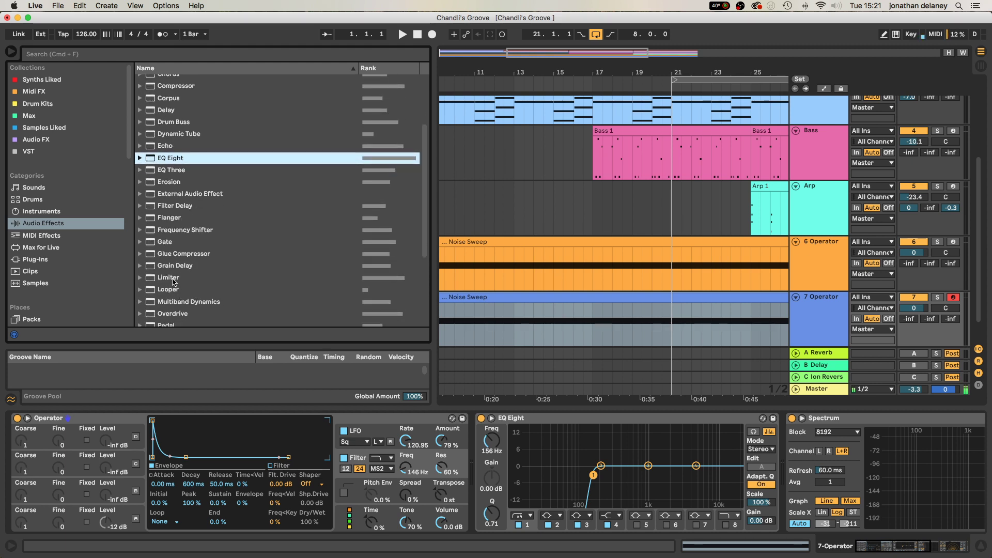
{"action": "left_click_drag", "start_coordinate": [174, 278], "coordinate": [478, 430]}
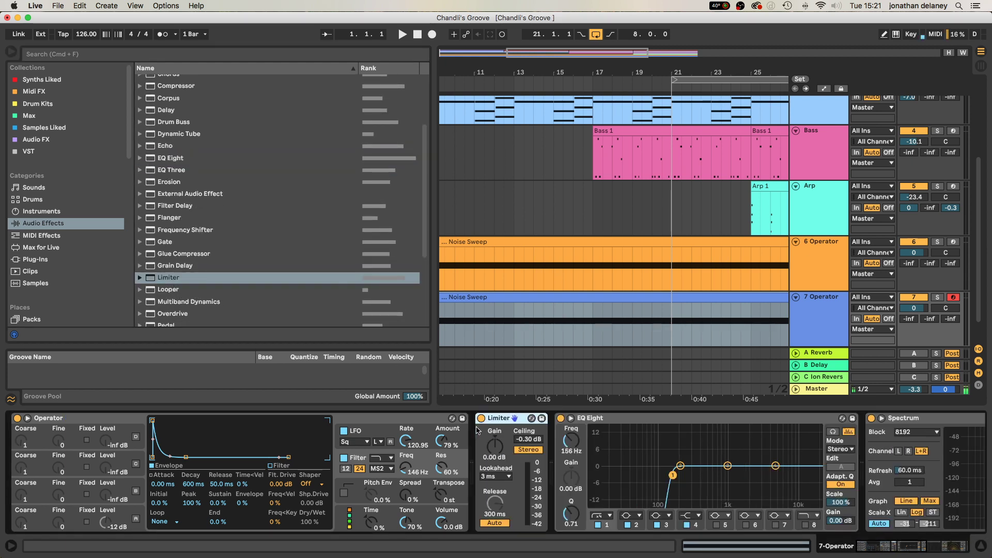
{"action": "left_click_drag", "start_coordinate": [534, 443], "coordinate": [535, 465]}
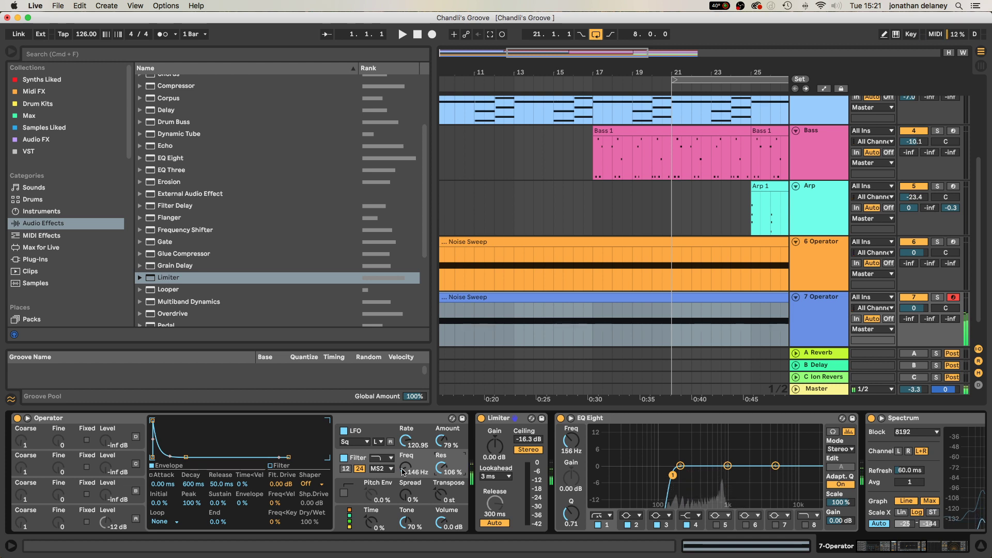
Step: Raise Operator's filter resonance to 106 %, then sweep the filter frequency up to about 3 kHz and back down to 30 Hz
{"action": "left_click_drag", "start_coordinate": [409, 473], "coordinate": [408, 413]}
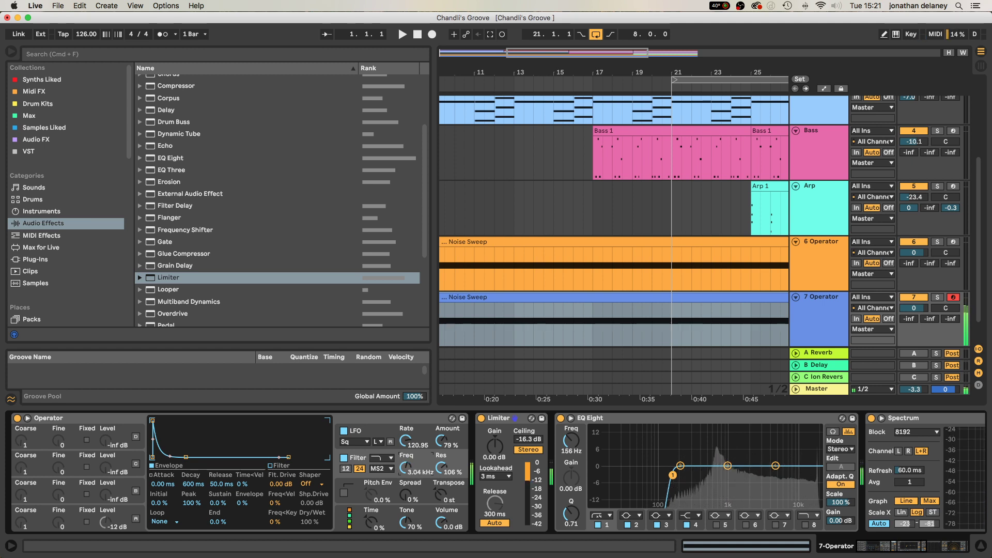
{"action": "left_click_drag", "start_coordinate": [410, 465], "coordinate": [410, 473]}
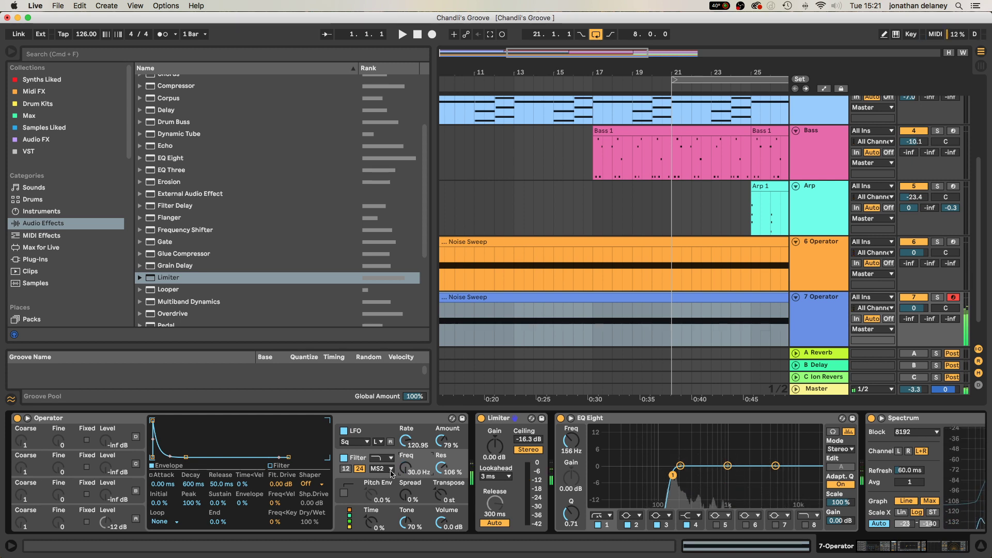
Step: Bypass the Compressor, Echo, Spectrum and EQ Eight on the blue Operator track
{"action": "scroll", "coordinate": [658, 455], "scroll_direction": "right", "scroll_amount": 5}
{"action": "scroll", "coordinate": [658, 456], "scroll_direction": "right", "scroll_amount": 7}
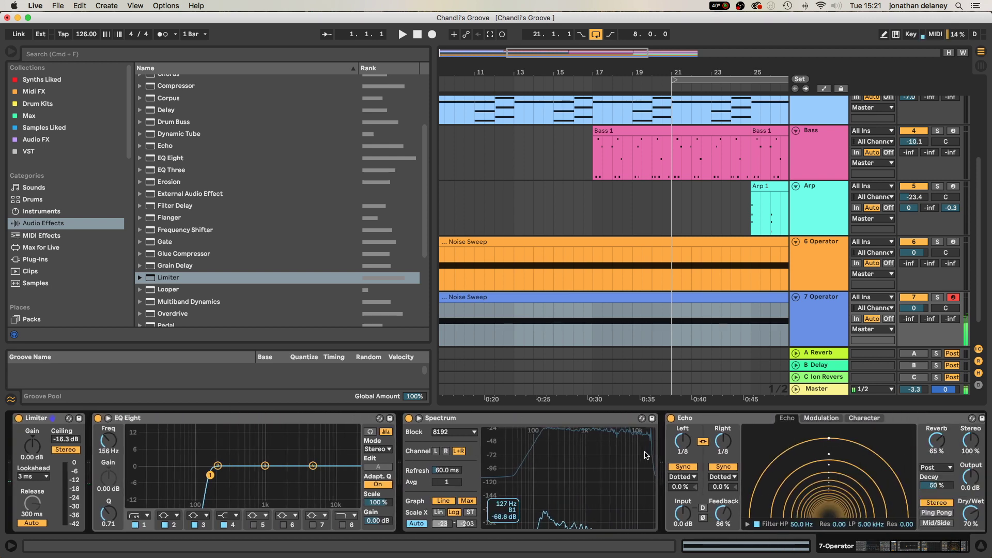
{"action": "left_click", "coordinate": [910, 419]}
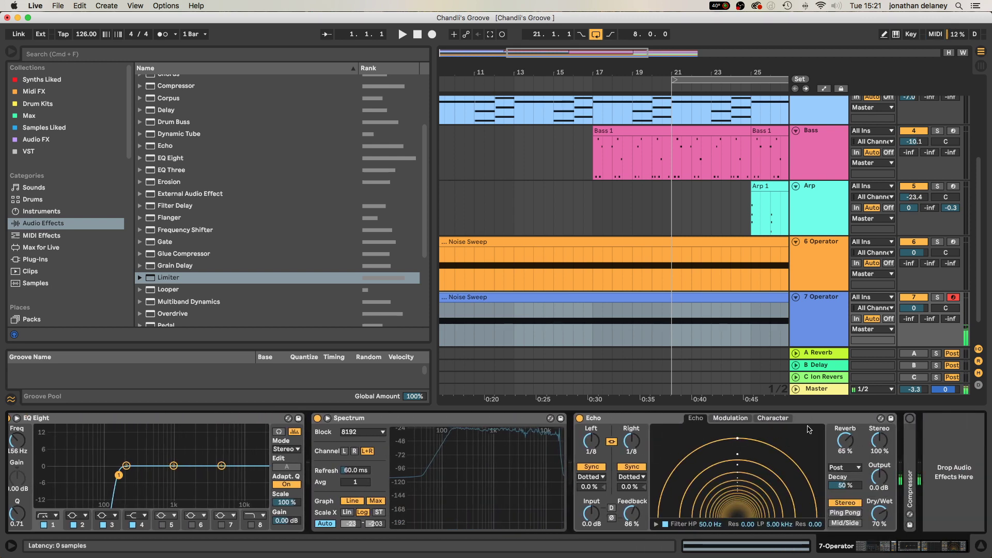
{"action": "left_click", "coordinate": [579, 419]}
{"action": "left_click", "coordinate": [580, 418]}
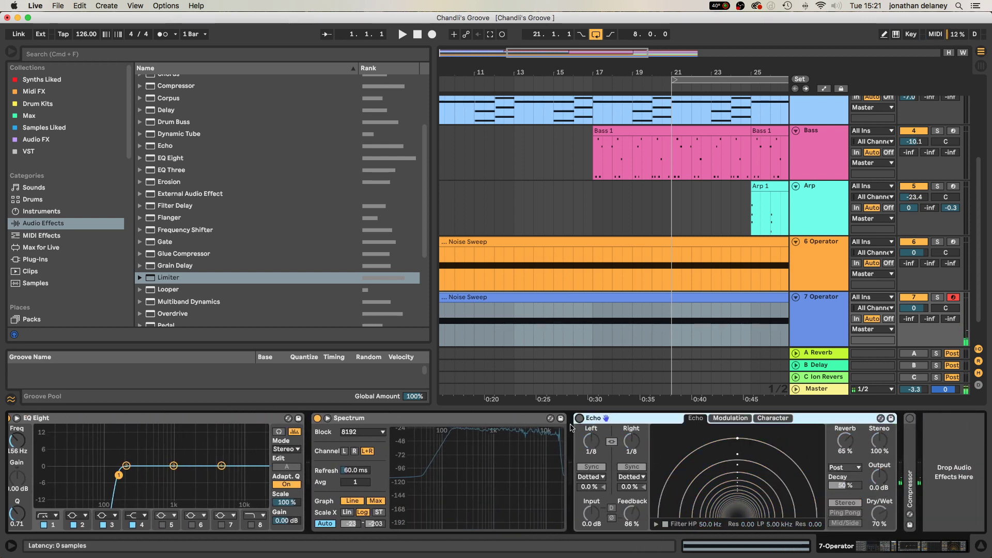
{"action": "left_click", "coordinate": [317, 418]}
{"action": "scroll", "coordinate": [255, 442], "scroll_direction": "left", "scroll_amount": 2}
{"action": "scroll", "coordinate": [254, 442], "scroll_direction": "left", "scroll_amount": 5}
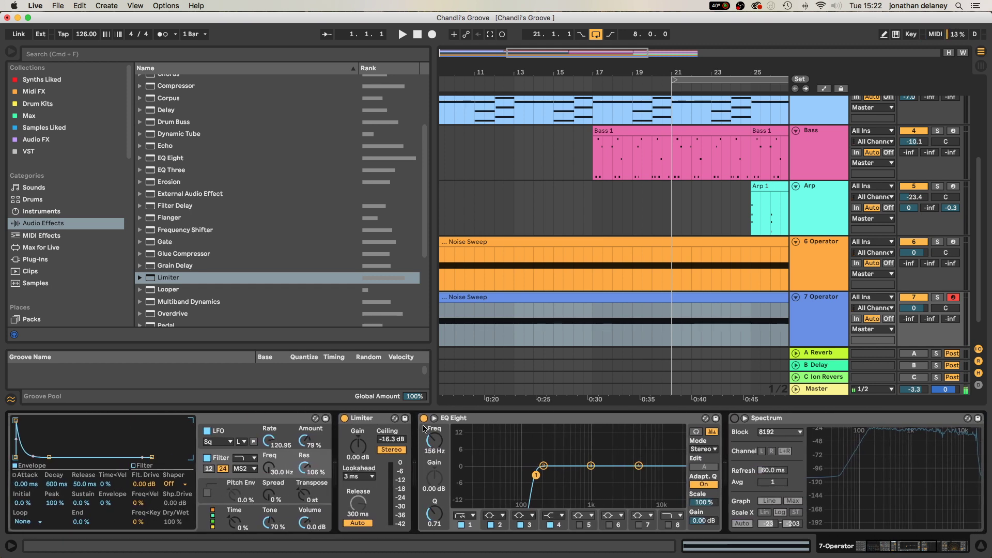
{"action": "left_click", "coordinate": [424, 418]}
{"action": "scroll", "coordinate": [350, 445], "scroll_direction": "left", "scroll_amount": 3}
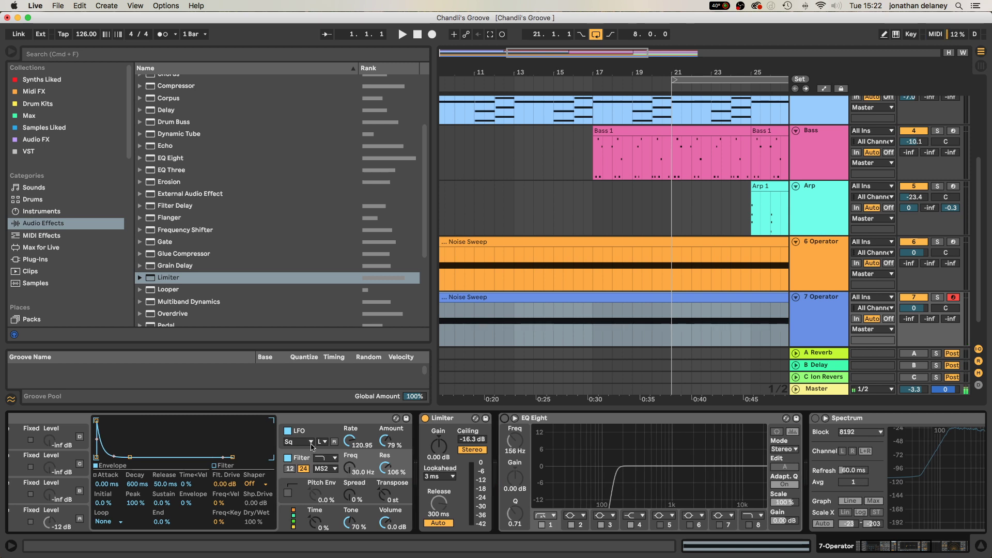
Step: Audition Operator's filter frequency with the LFO switched off and on again, ending at 2.67 kHz
{"action": "left_click", "coordinate": [287, 431]}
{"action": "mouse_move", "coordinate": [347, 469]}
{"action": "left_mouse_down"}
{"action": "mouse_move", "coordinate": [347, 408]}
{"action": "mouse_move", "coordinate": [348, 469]}
{"action": "left_mouse_up"}
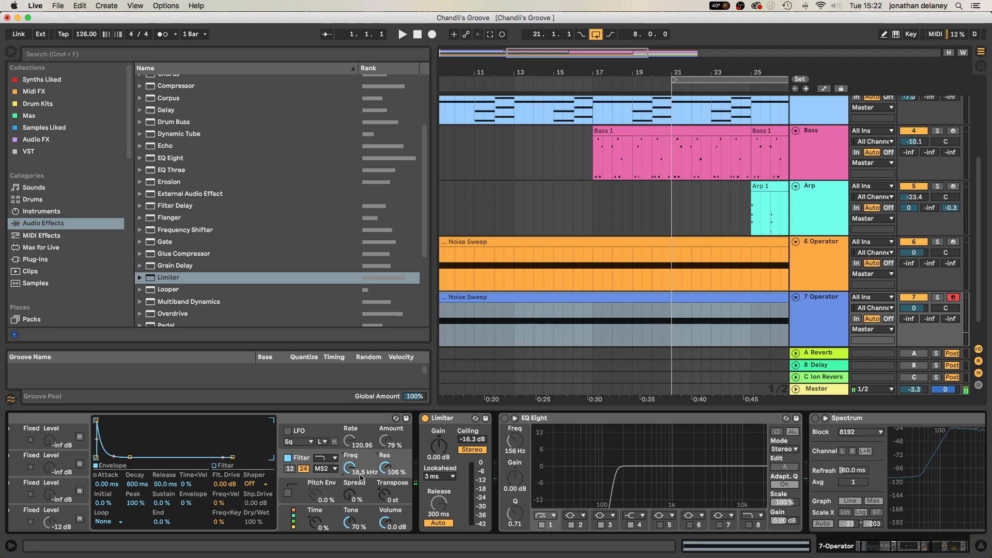
{"action": "left_click", "coordinate": [287, 430]}
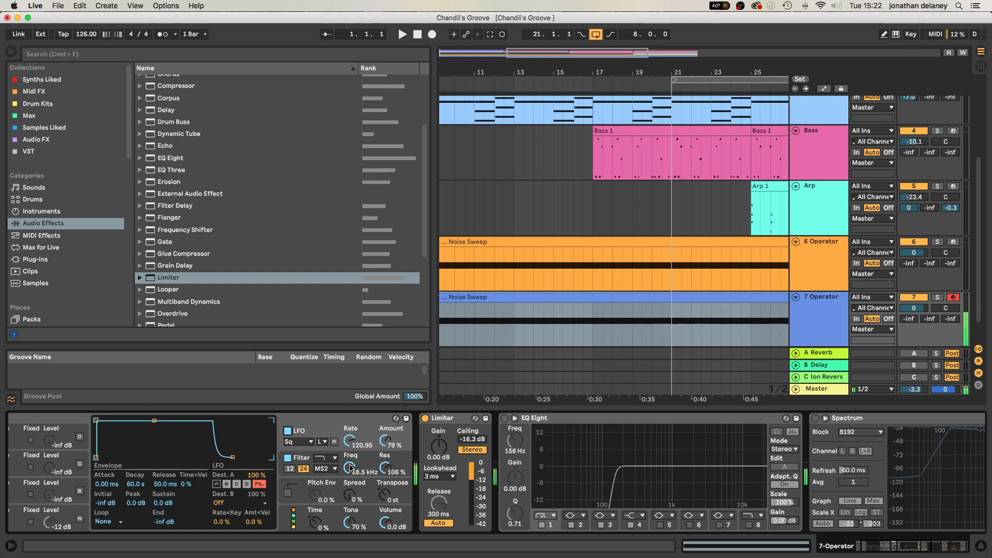
{"action": "left_click_drag", "start_coordinate": [350, 468], "coordinate": [350, 478]}
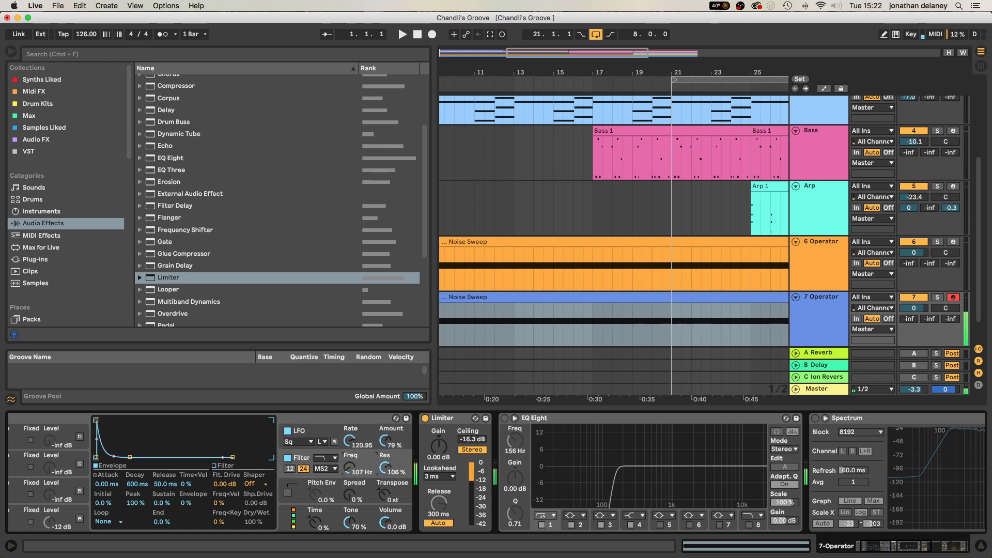
{"action": "left_click_drag", "start_coordinate": [350, 478], "coordinate": [350, 463]}
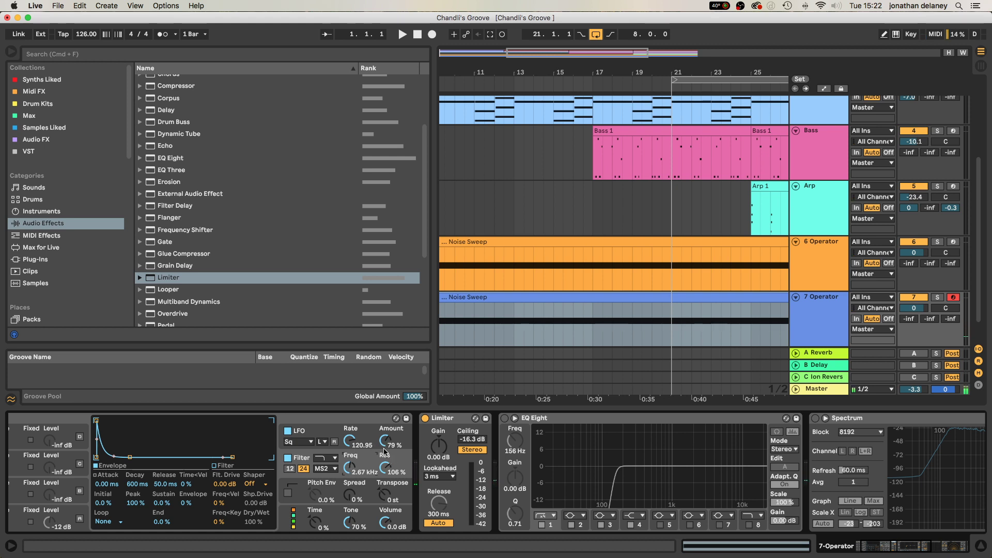
Step: Reactivate EQ Eight and Echo on the blue track and delete its Spectrum device
{"action": "scroll", "coordinate": [384, 451], "scroll_direction": "right", "scroll_amount": 3}
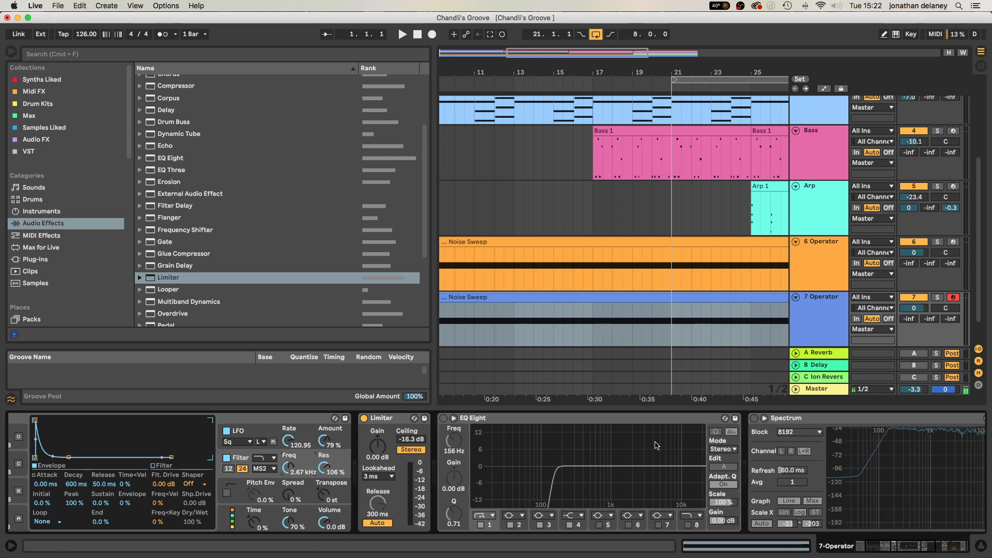
{"action": "left_click", "coordinate": [443, 418]}
{"action": "scroll", "coordinate": [552, 423], "scroll_direction": "right", "scroll_amount": 10}
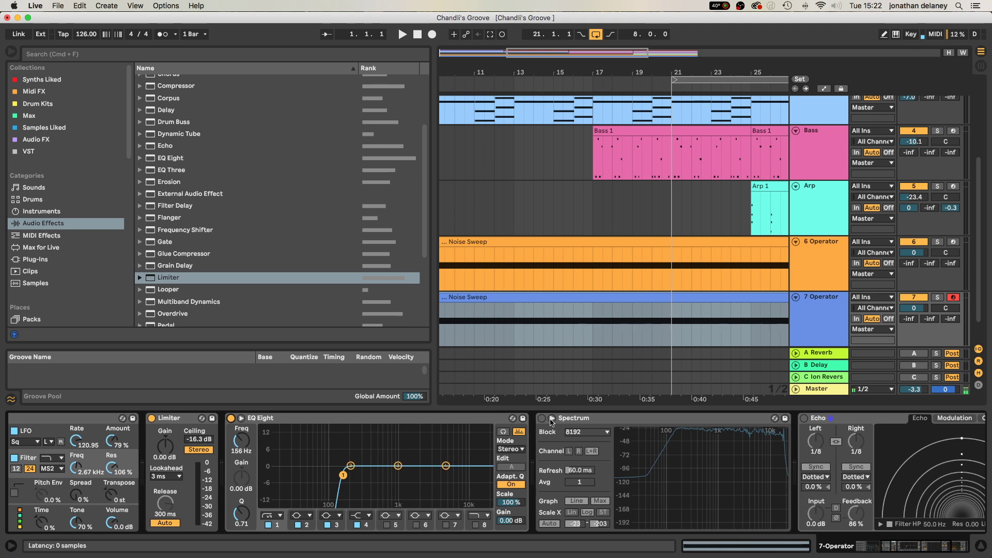
{"action": "left_click", "coordinate": [590, 418]}
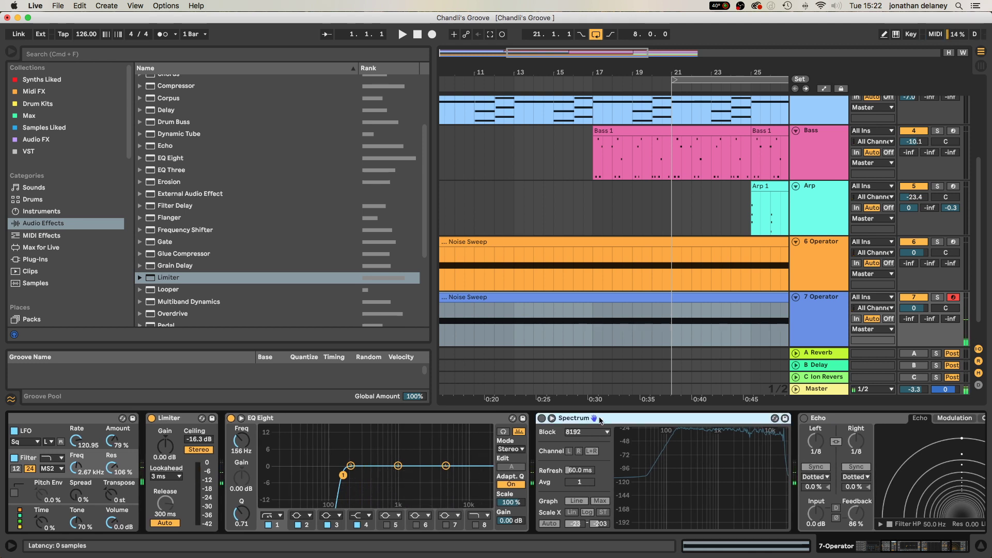
{"action": "key", "text": "Delete"}
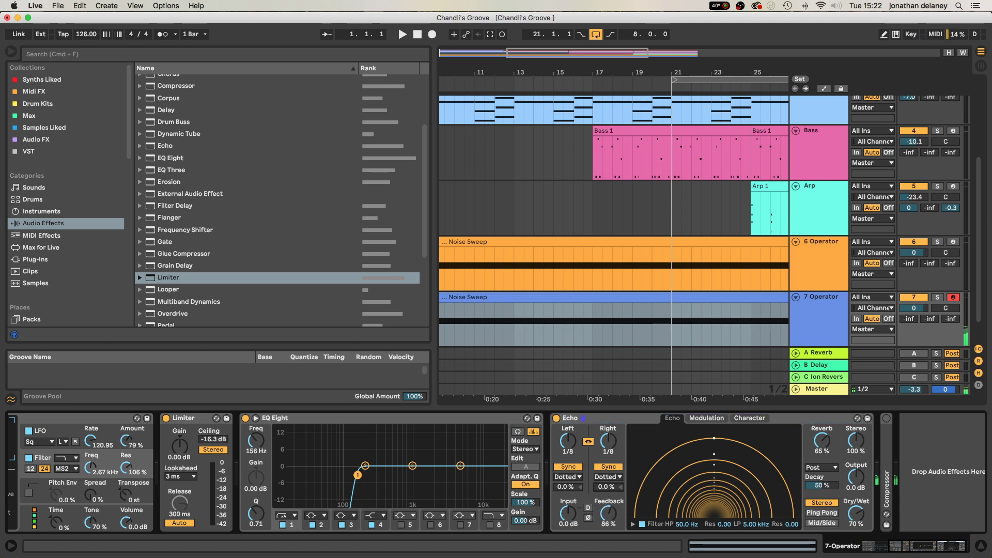
Step: Set Echo's right delay offset to 3 % and switch its channel mode to Ping Pong
{"action": "type", "text": "3"}
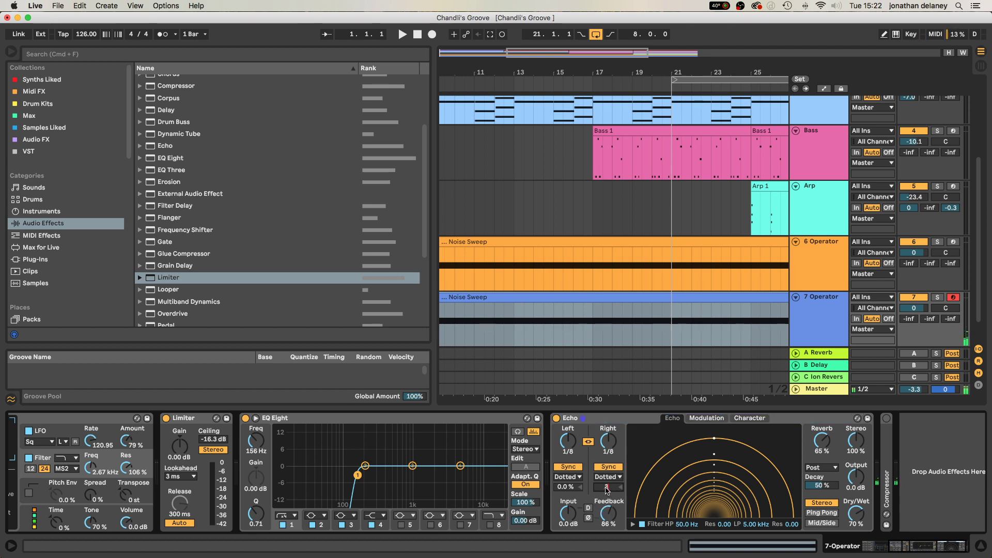
{"action": "key", "text": "Return"}
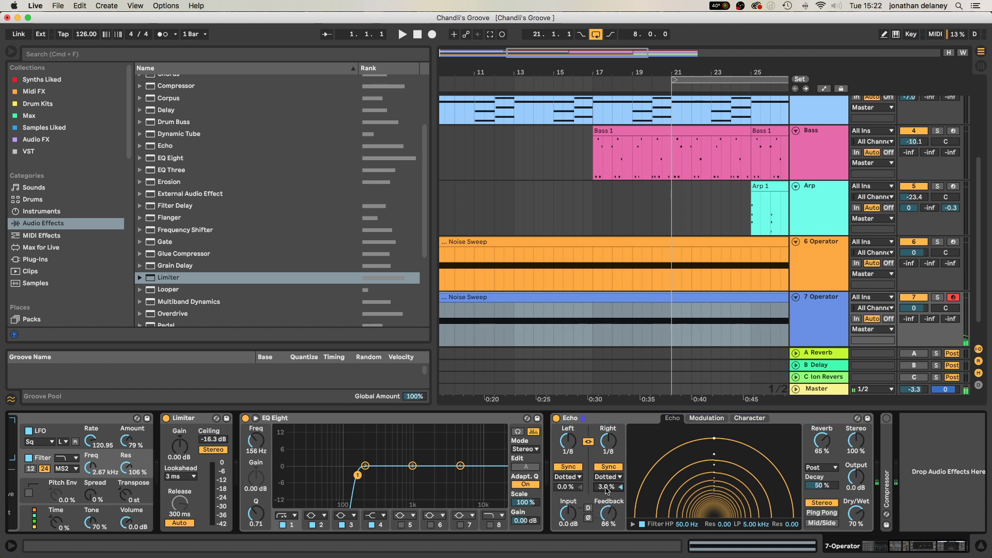
{"action": "left_click", "coordinate": [822, 513]}
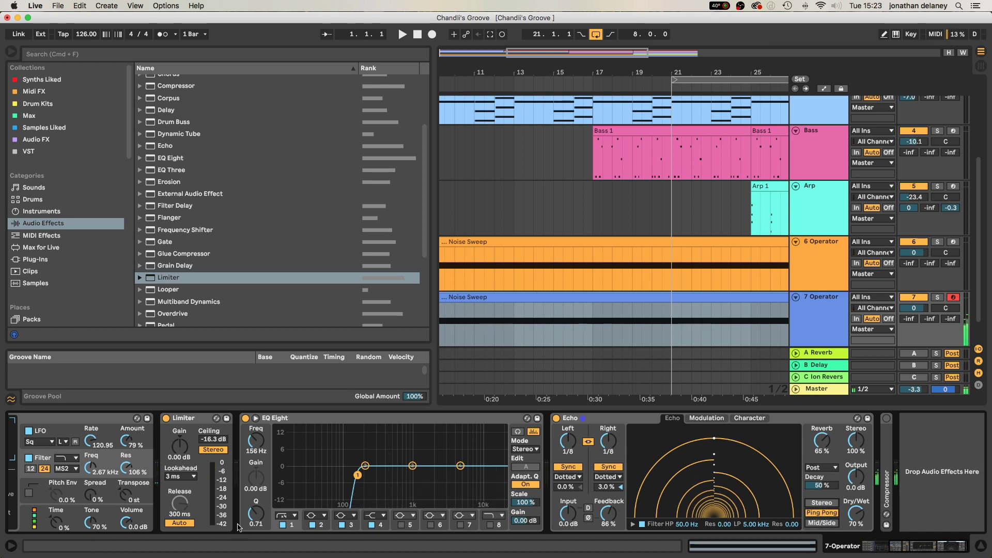
Step: Sweep Operator's filter frequency through the reactivated effects and bring it down to 30 Hz
{"action": "scroll", "coordinate": [206, 482], "scroll_direction": "left", "scroll_amount": 5}
{"action": "left_click_drag", "start_coordinate": [194, 468], "coordinate": [194, 486]}
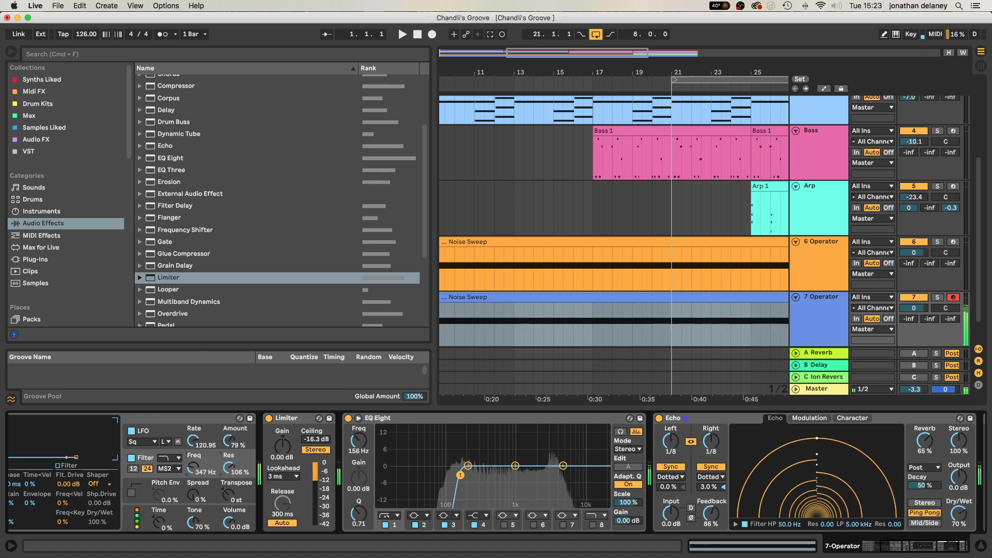
{"action": "left_click_drag", "start_coordinate": [194, 486], "coordinate": [194, 527]}
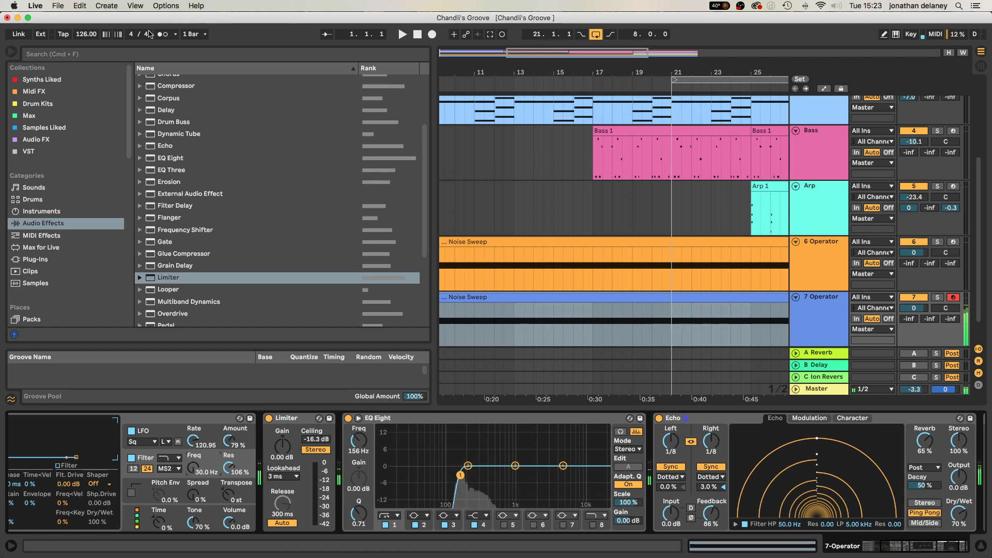
Step: Hide the browser and device view to show the whole arrangement, and play the loop range from bar 21
{"action": "left_click", "coordinate": [14, 52]}
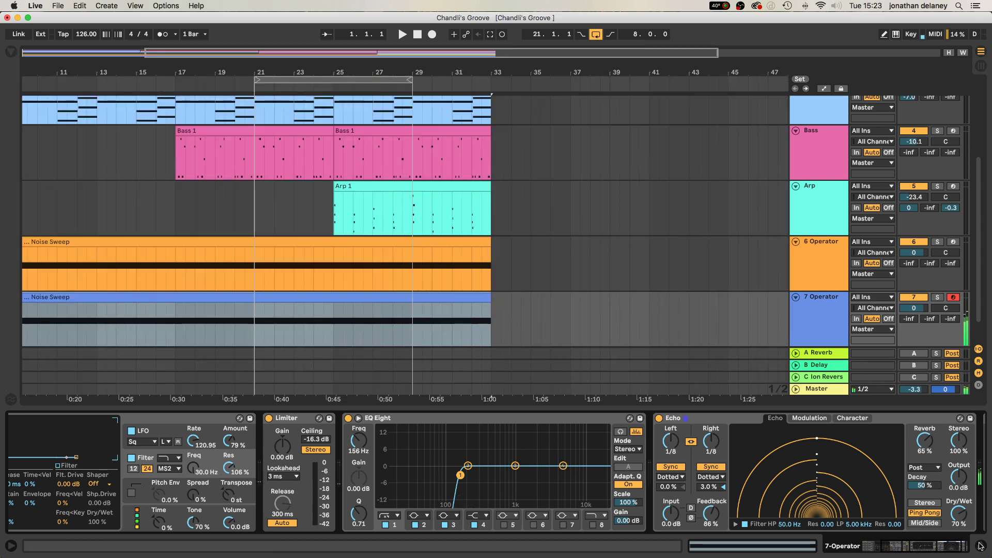
{"action": "key", "text": "super+alt+l"}
{"action": "key", "text": "minus"}
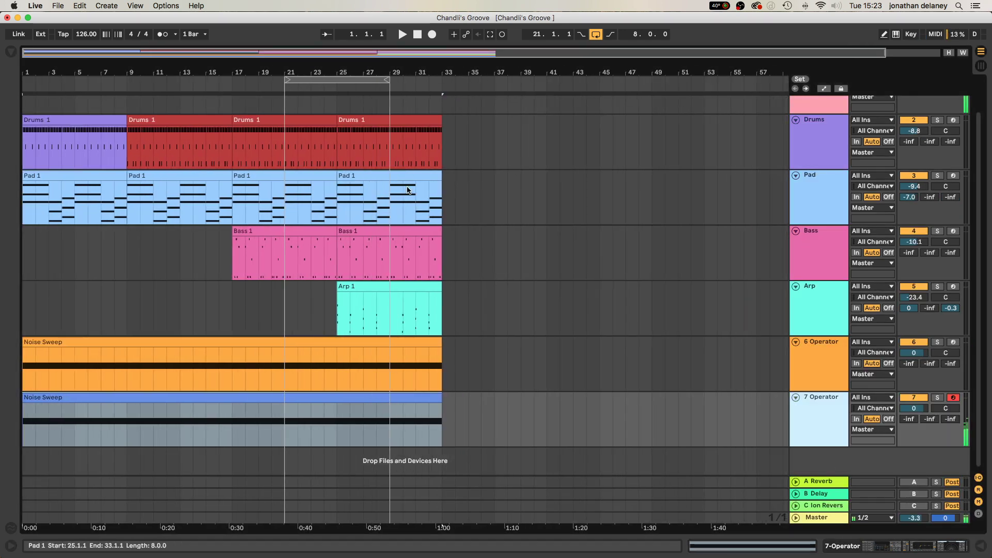
{"action": "left_click", "coordinate": [317, 83]}
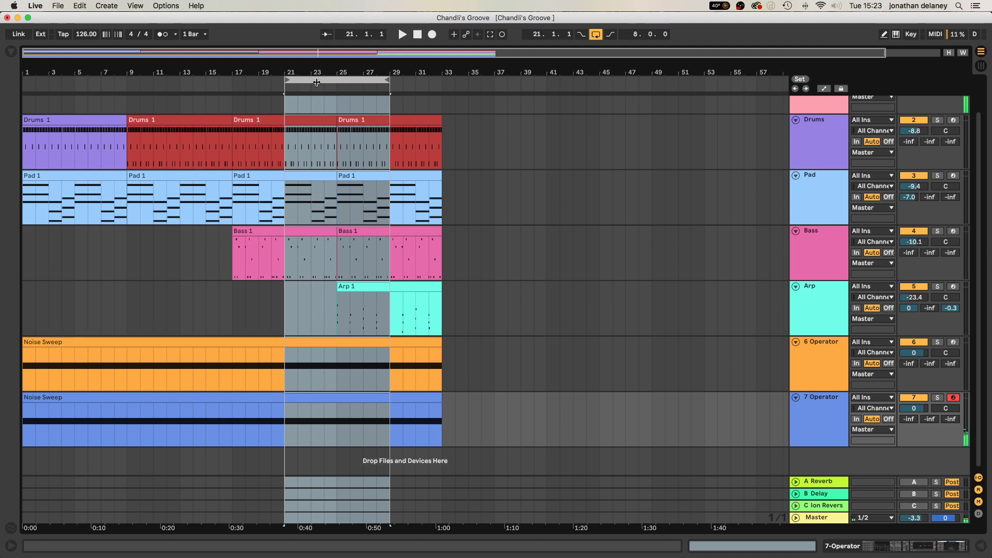
{"action": "key", "text": "space"}
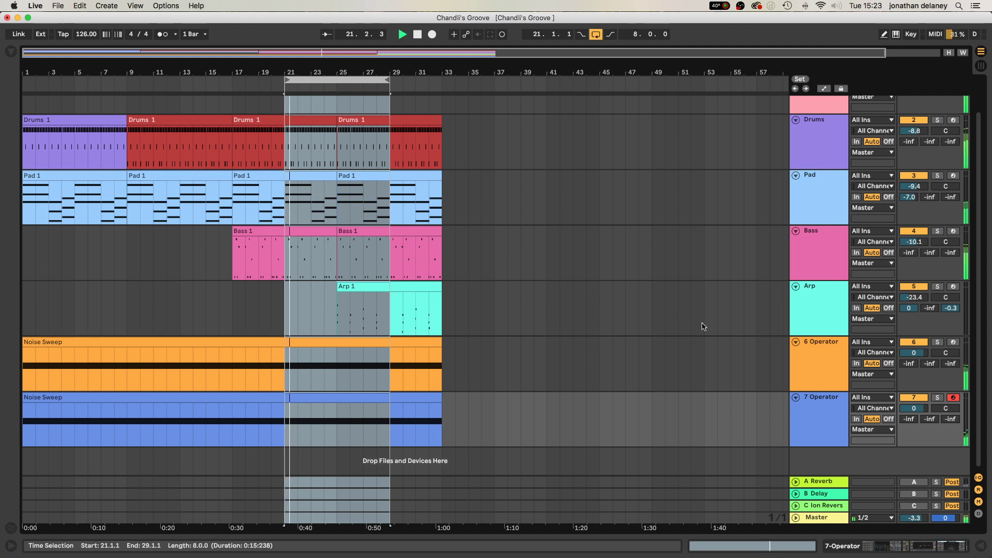
Step: With playback stopped, lower the blue track's Operator volume to -9.3 dB and hide the device view again
{"action": "double_click", "coordinate": [820, 399]}
{"action": "scroll", "coordinate": [393, 492], "scroll_direction": "left", "scroll_amount": 5}
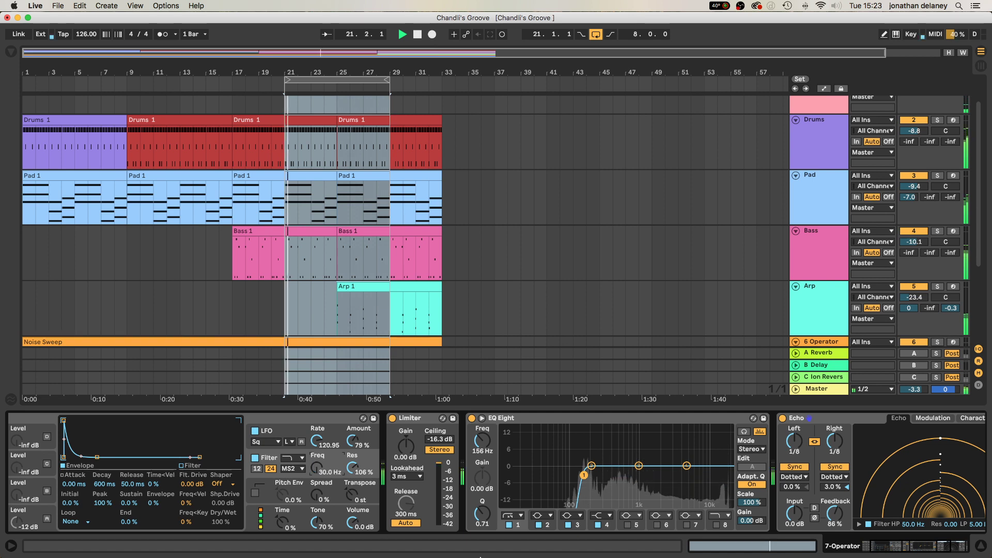
{"action": "key", "text": "space"}
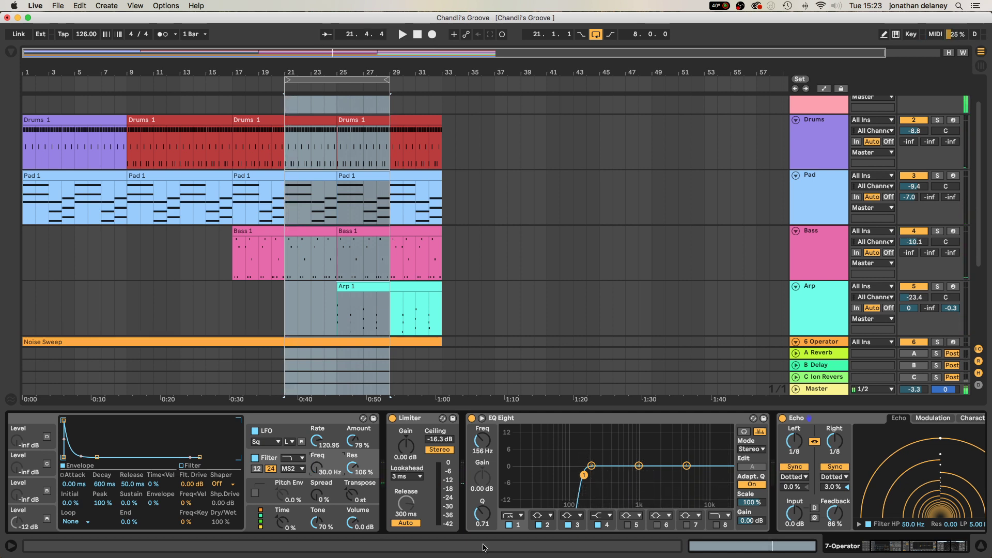
{"action": "left_click_drag", "start_coordinate": [358, 527], "coordinate": [356, 526]}
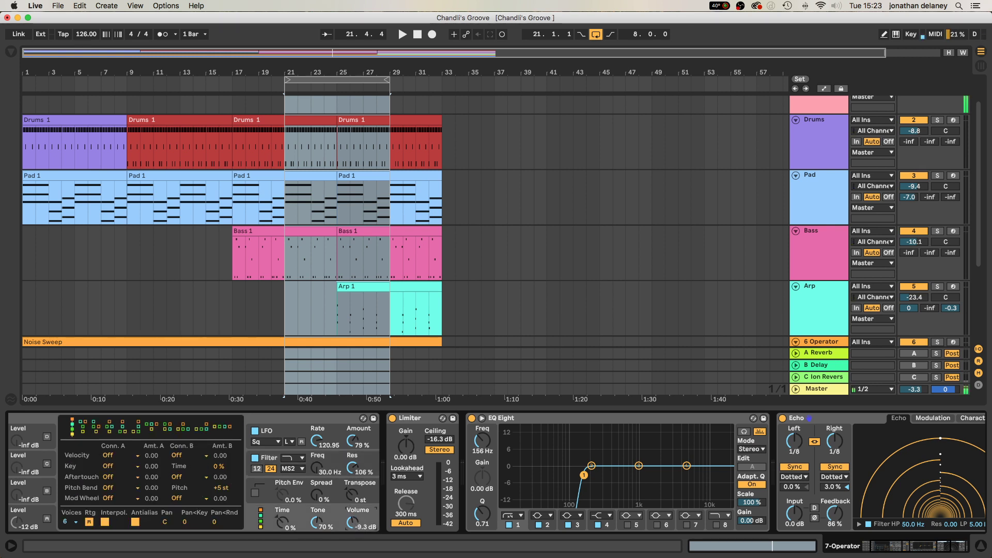
{"action": "left_click", "coordinate": [980, 546]}
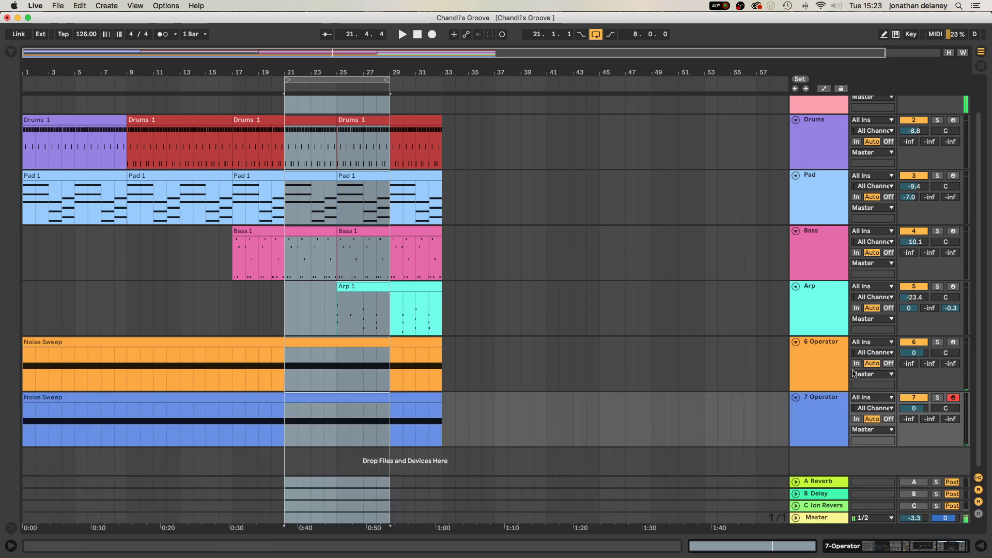
Step: Rename the orange Operator track as Niose Sweep and the blue Operator track as Filter Sweep
{"action": "left_click", "coordinate": [823, 343]}
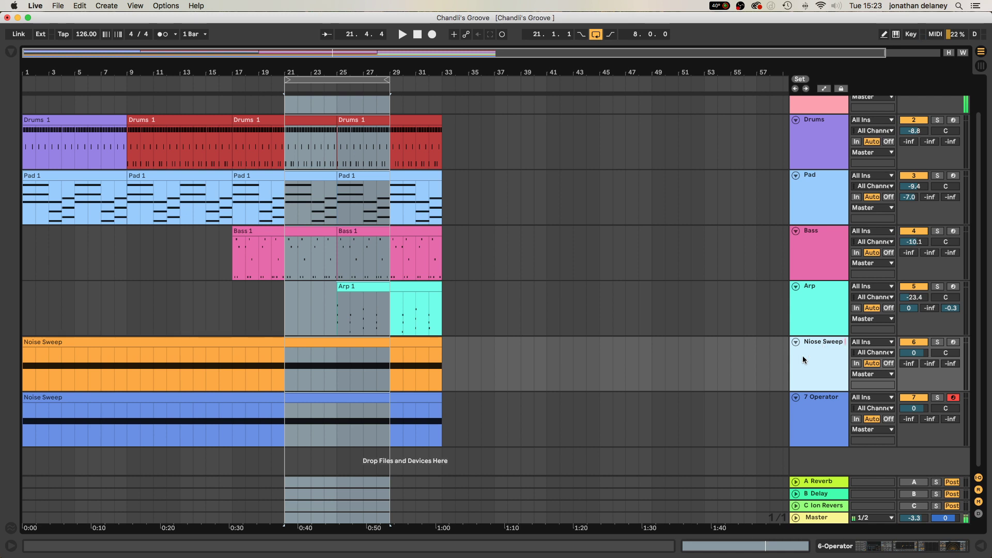
{"action": "left_click", "coordinate": [825, 399]}
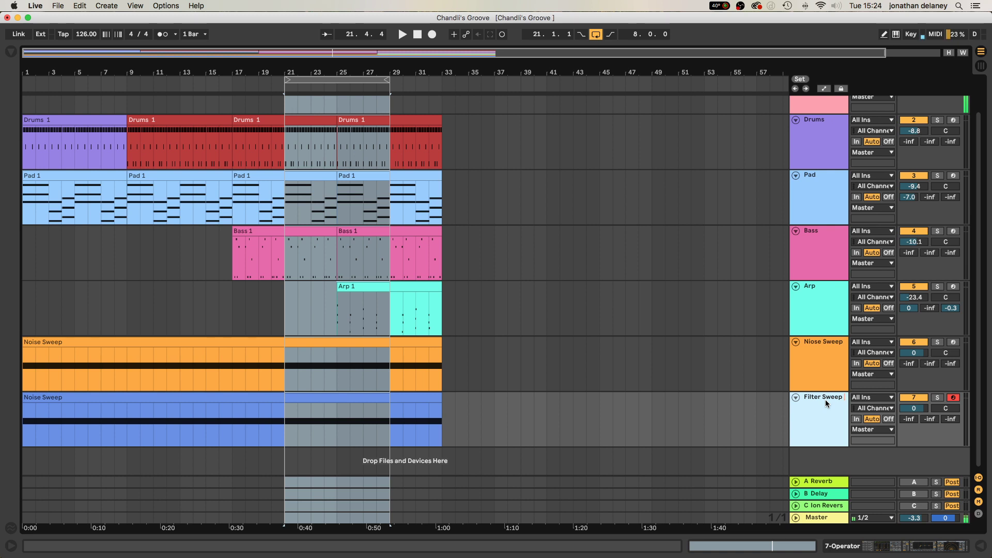
{"action": "key", "text": "Return"}
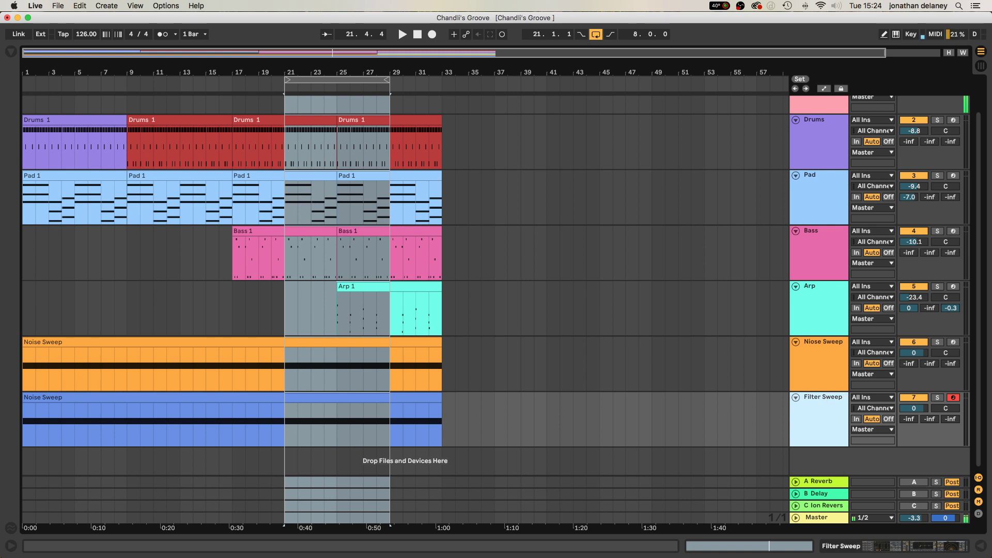